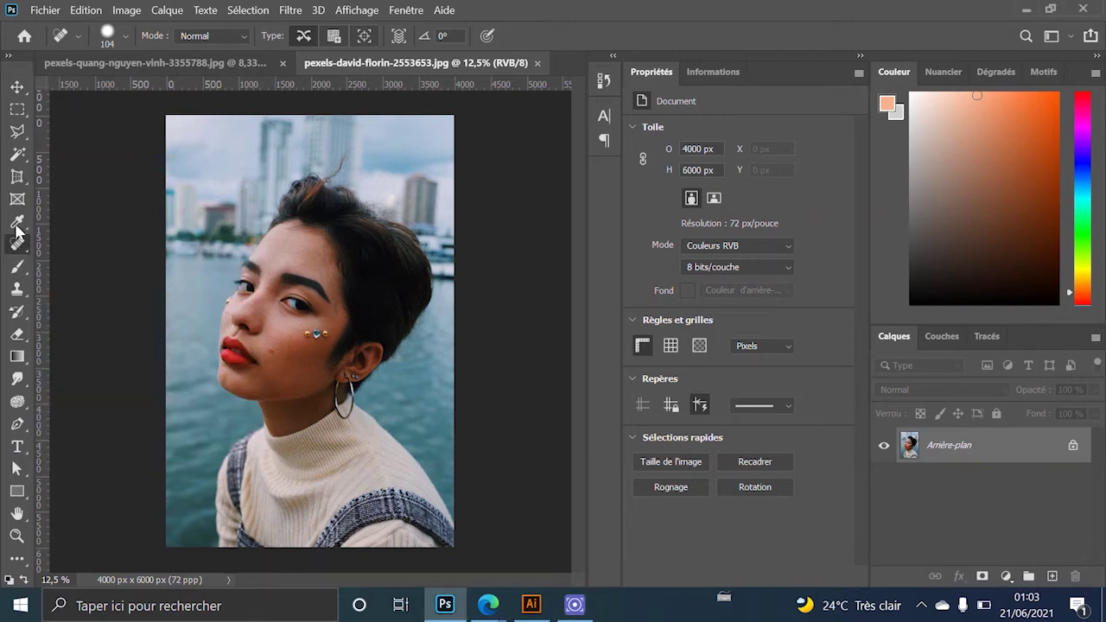
Make the Spot Healing Brush the active tool and zoom in close on the cheek piercings
click(17, 225)
click(19, 249)
right_click(24, 251)
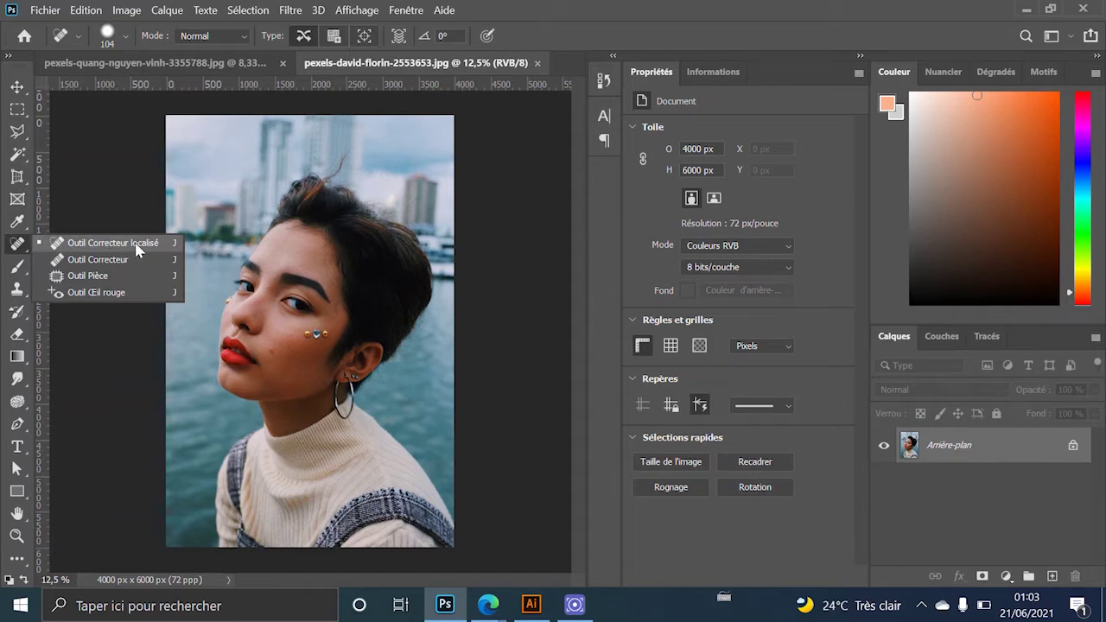
click(136, 248)
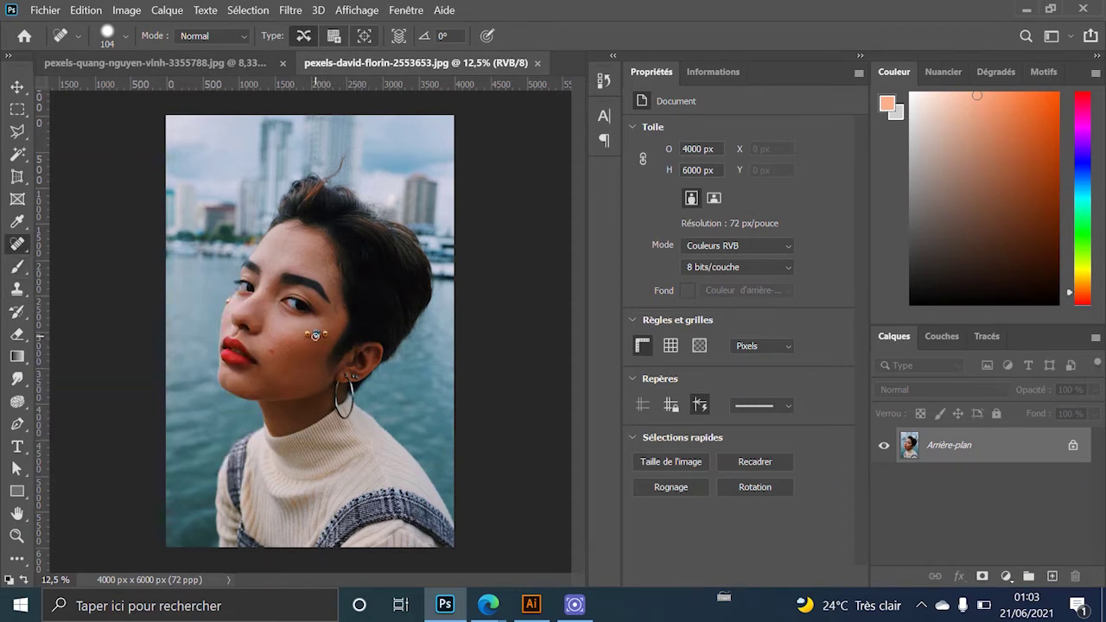
scroll(317, 336, up, 3)
scroll(317, 335, up, 2)
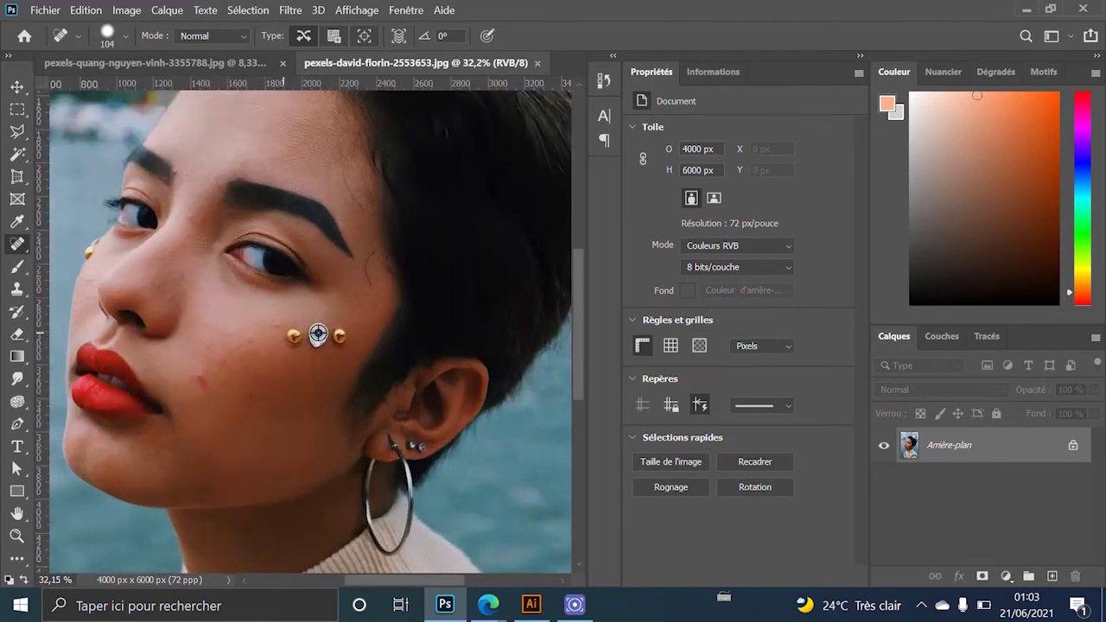
scroll(317, 335, up, 3)
scroll(317, 335, up, 2)
scroll(317, 335, up, 2)
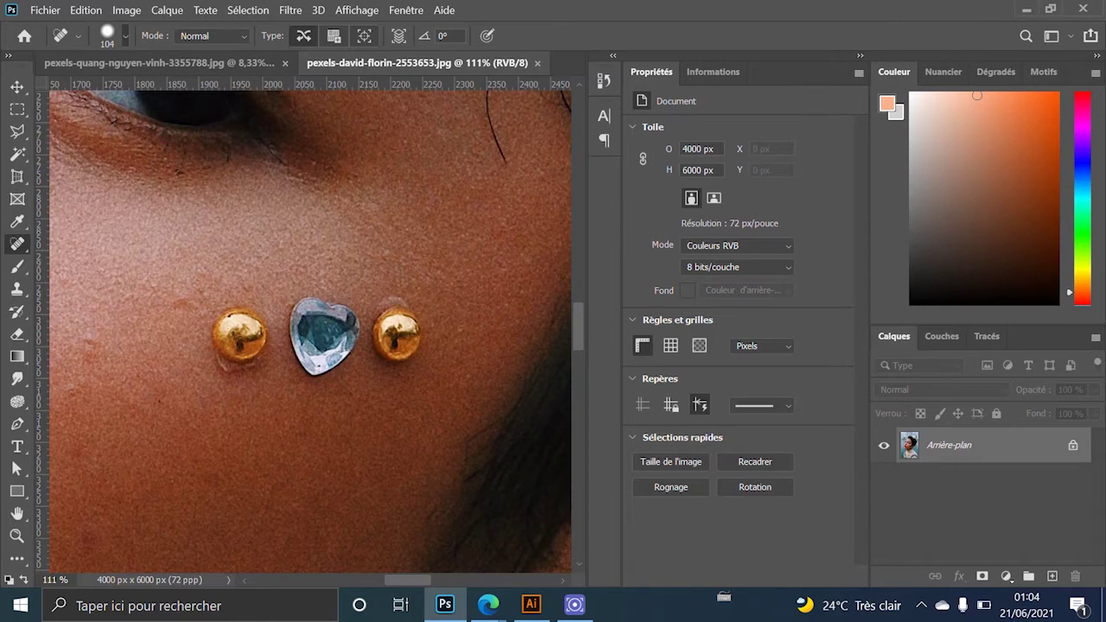
Set the spot healing brush size to about 154 px
click(125, 36)
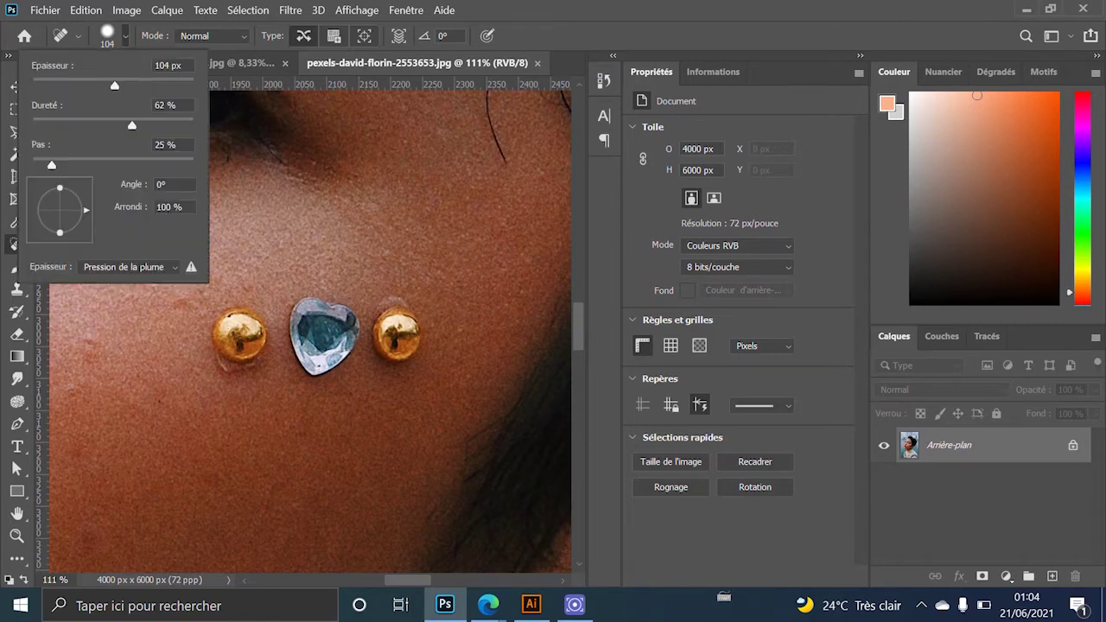
drag(114, 86, 125, 86)
mouse_move(132, 86)
mouse_down()
mouse_move(119, 85)
mouse_move(129, 85)
mouse_up()
key(Return)
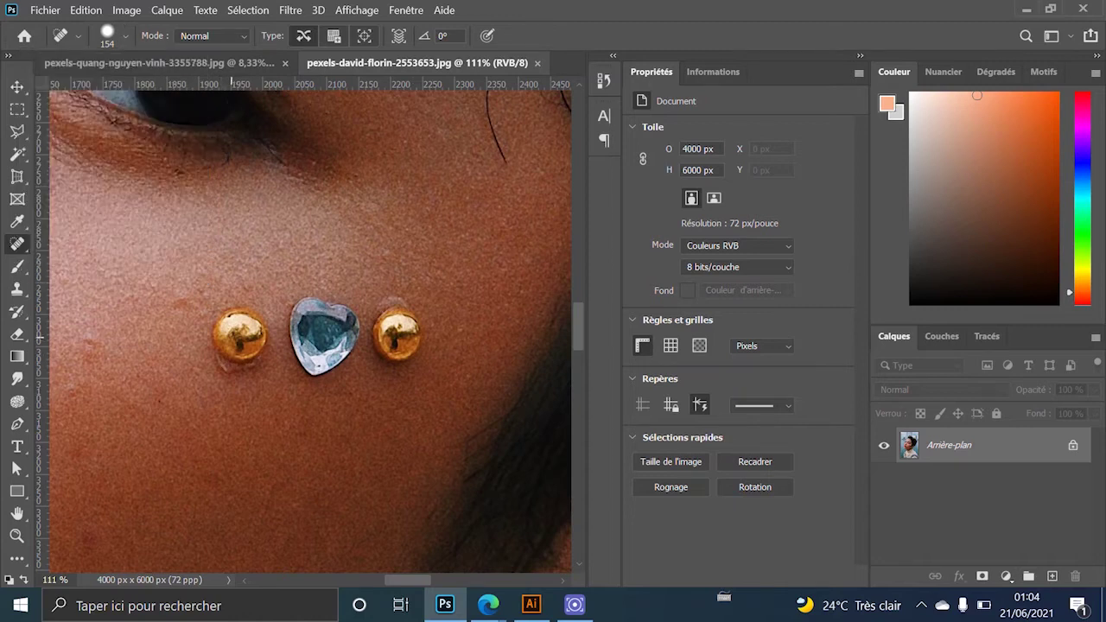
Heal away the left gold stud, the heart gem and the right gold stud
click(240, 337)
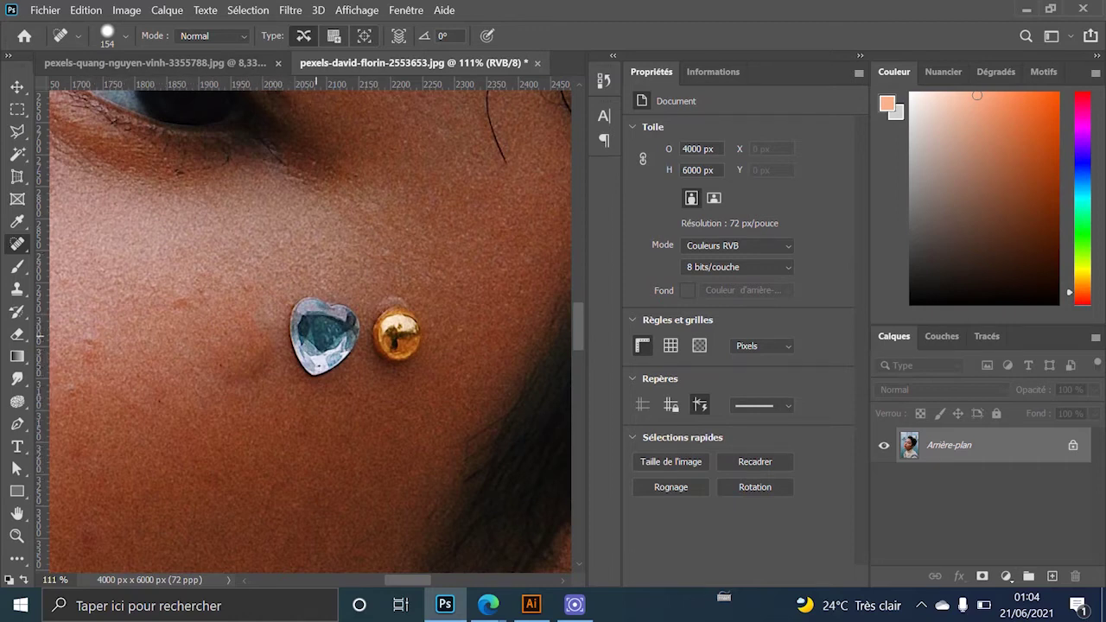
click(317, 335)
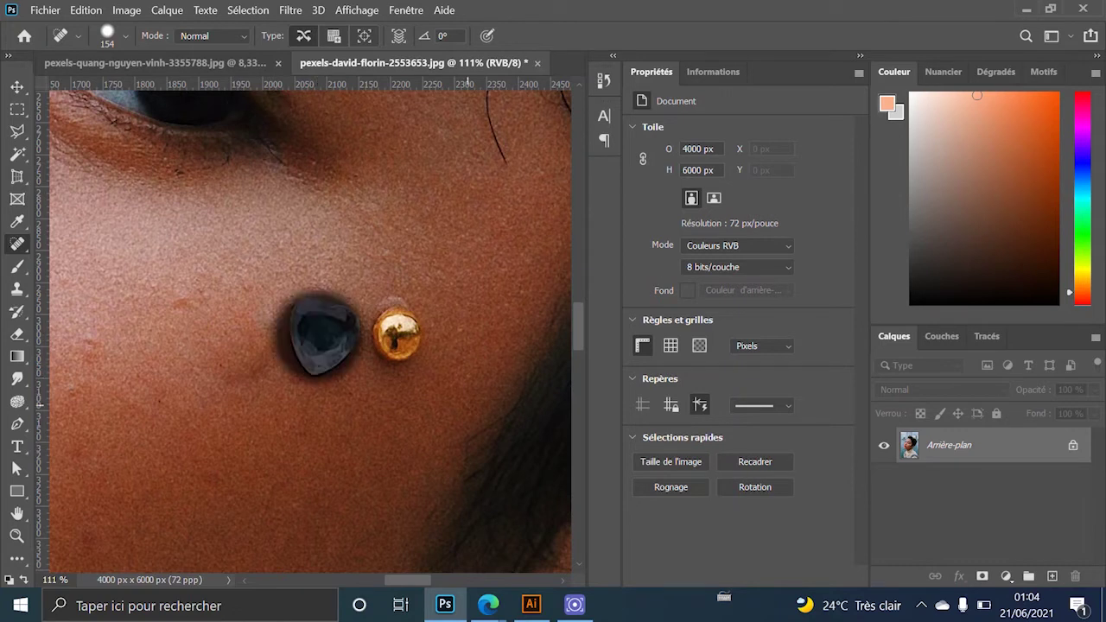
click(403, 336)
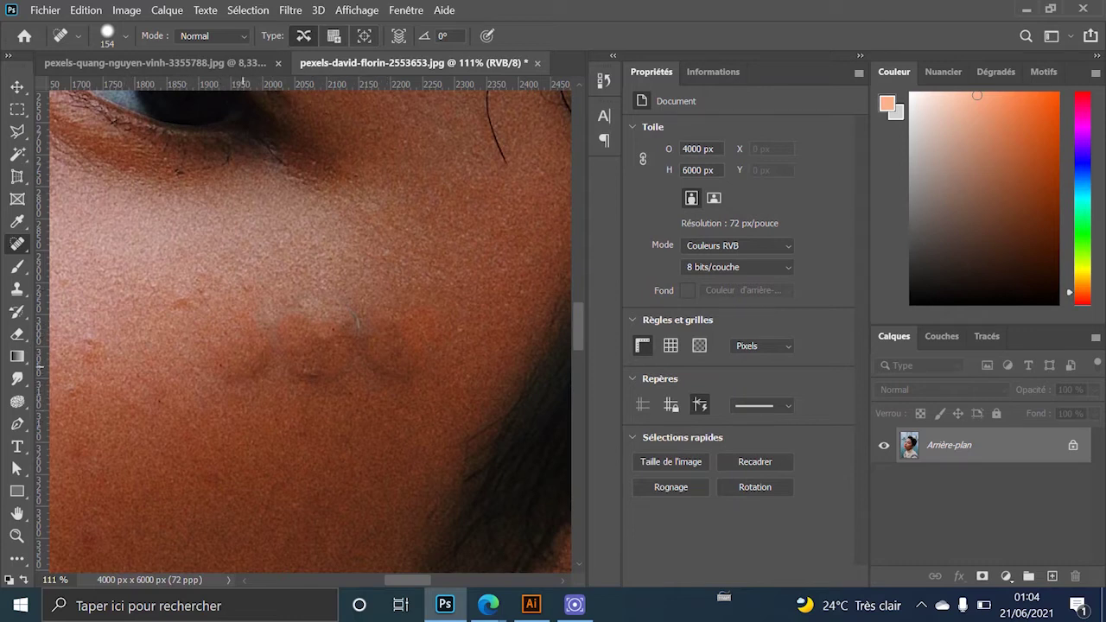
Heal a leftover cheek blemish and set the spot healing mode to Remplacer
right_click(17, 243)
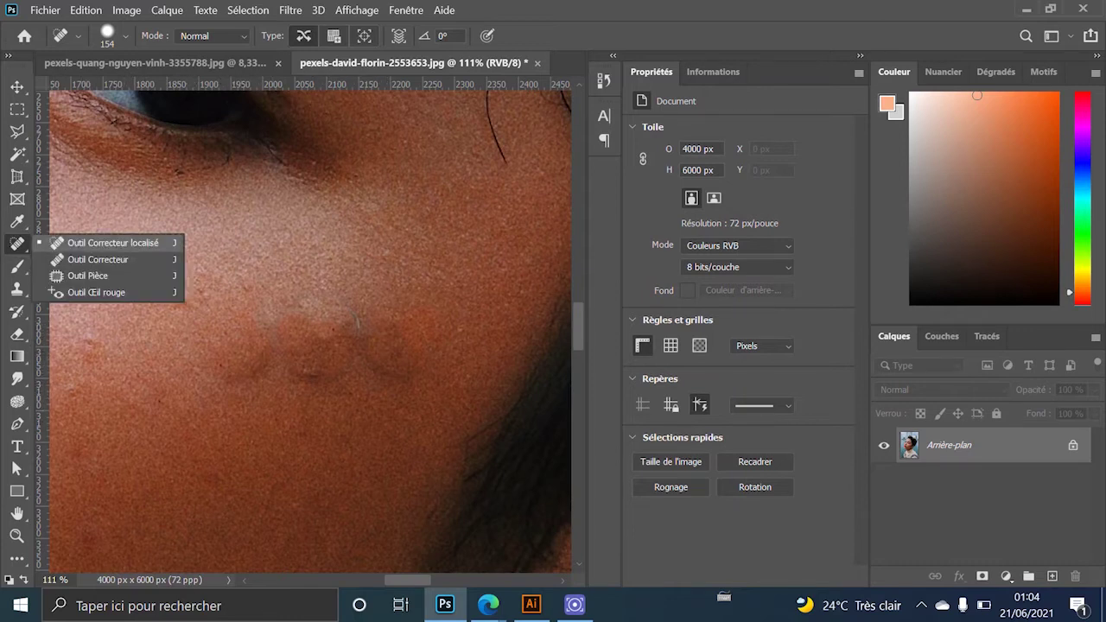
click(86, 240)
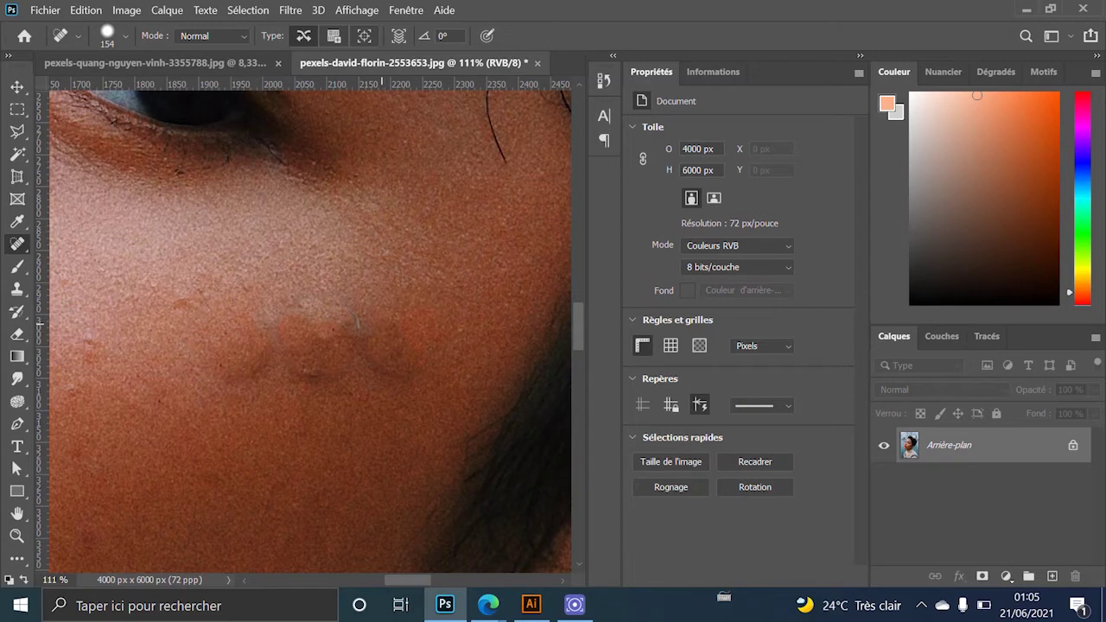
click(381, 322)
click(211, 35)
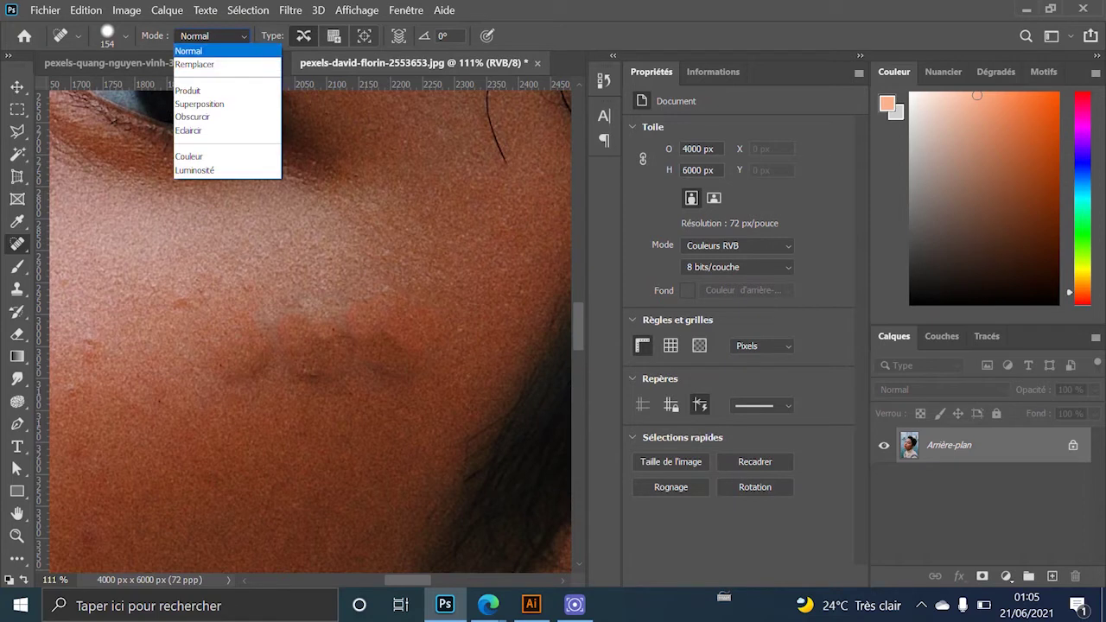
key(Escape)
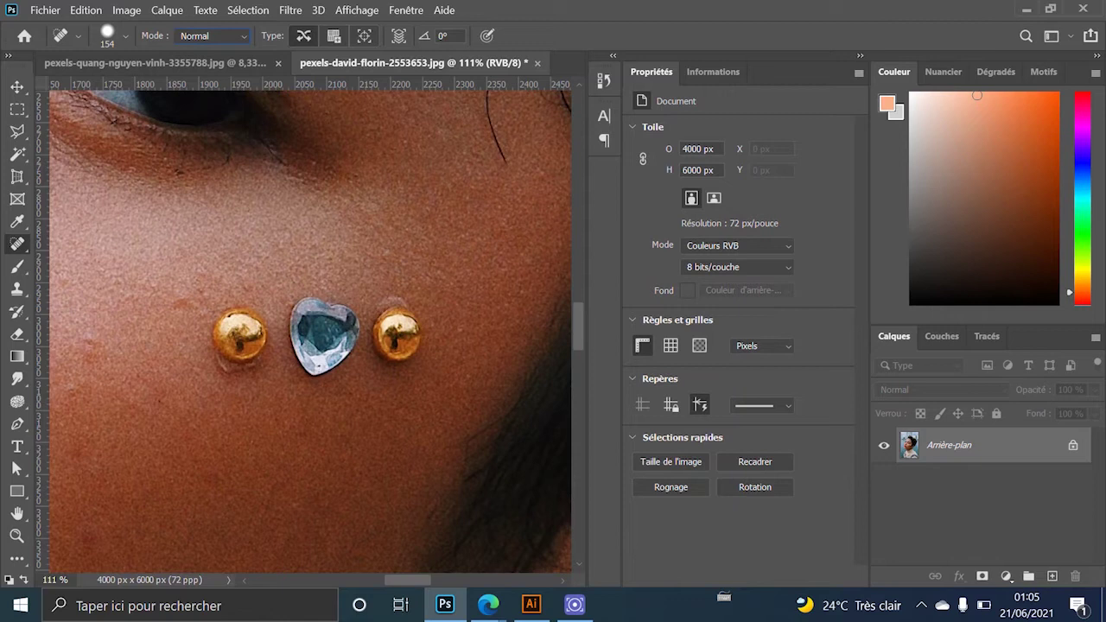
click(212, 36)
click(199, 56)
In Remplacer mode, heal the two gold studs, the heart crystal and the leftover bumps
click(231, 338)
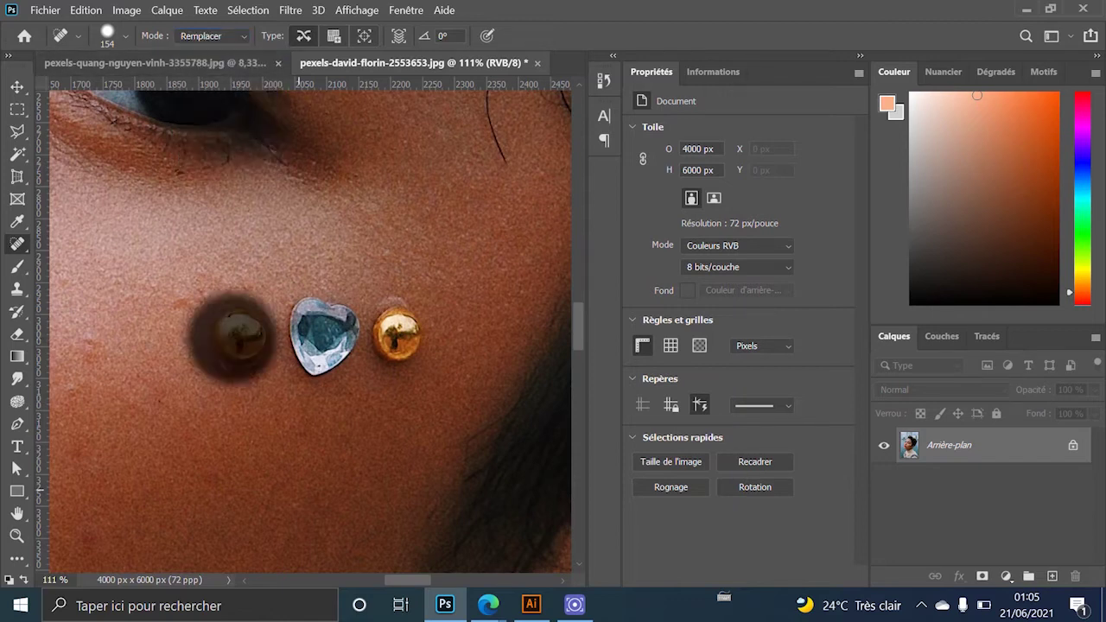
click(315, 333)
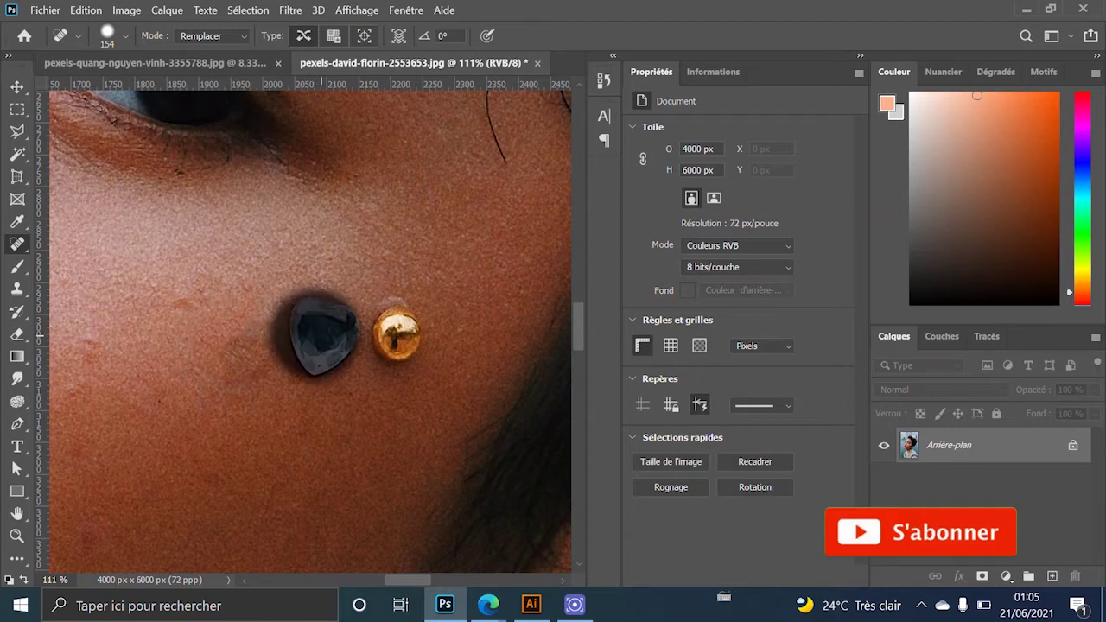
click(376, 330)
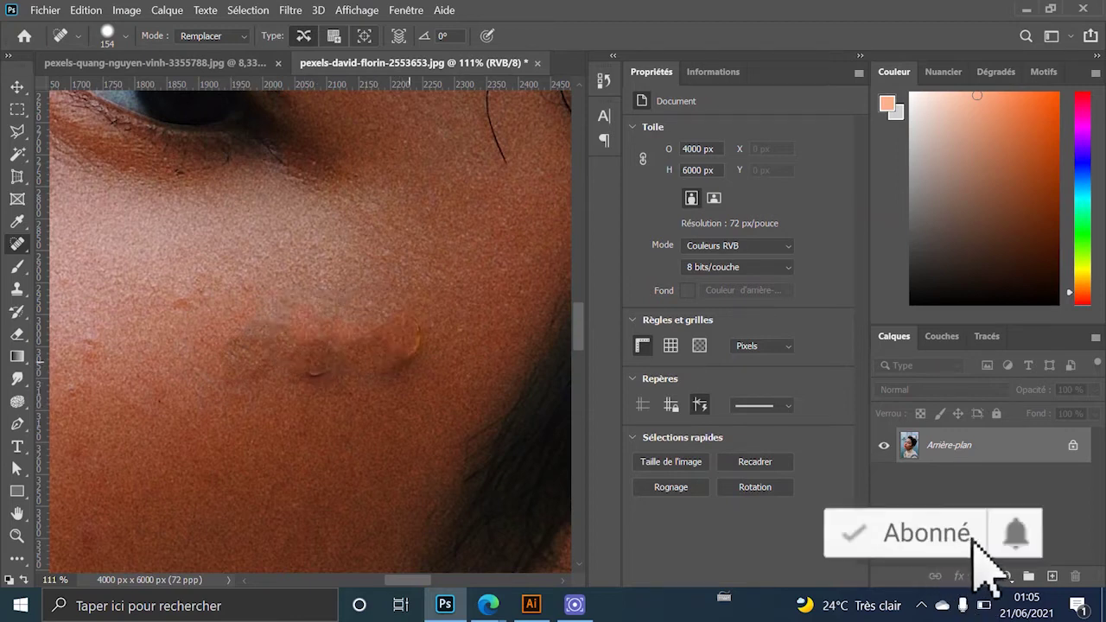
click(413, 345)
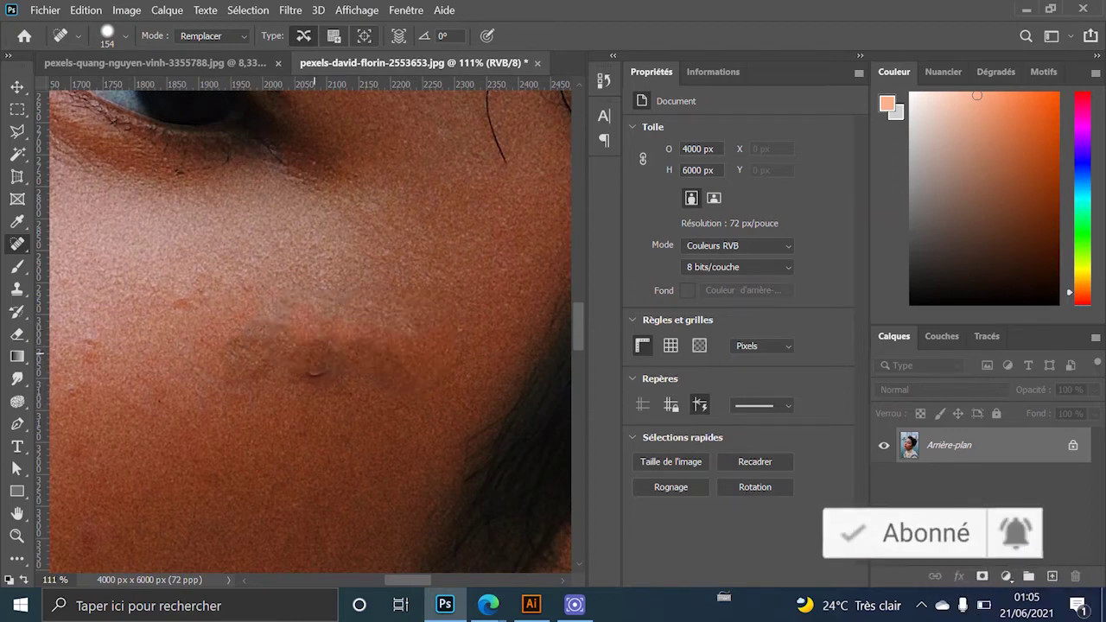
click(315, 350)
click(239, 333)
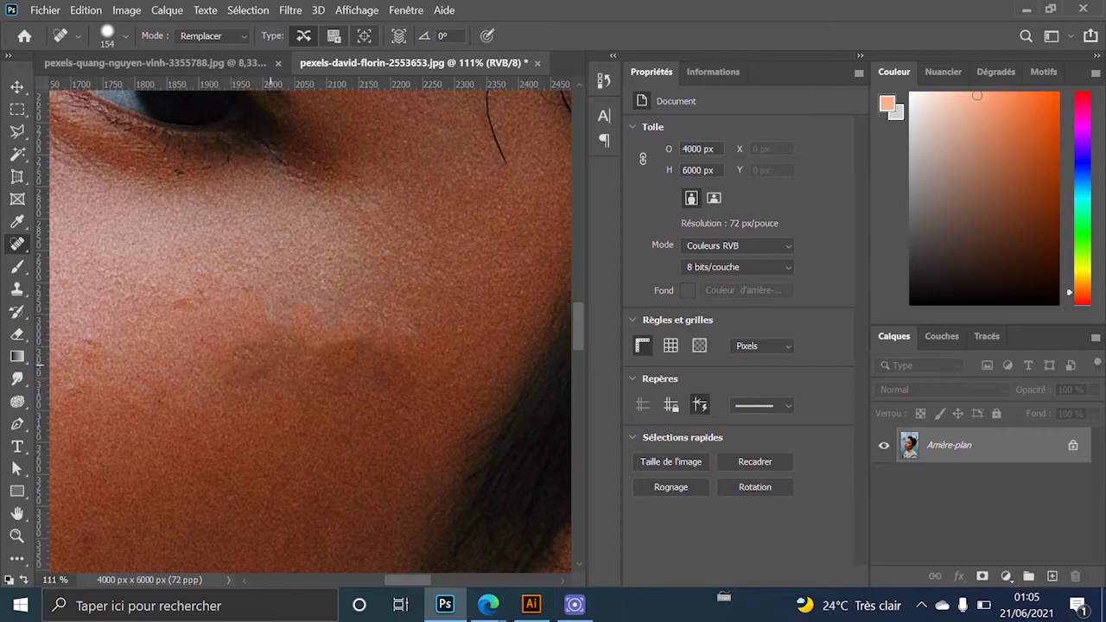
scroll(222, 320, down, 3)
scroll(223, 320, down, 2)
scroll(223, 320, down, 2)
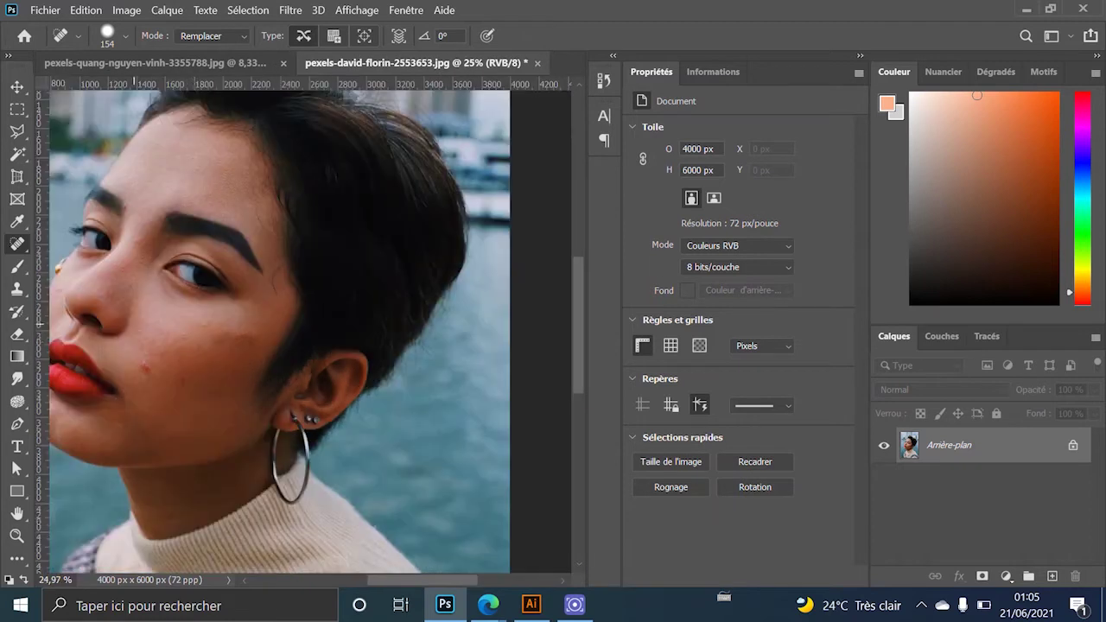
scroll(223, 320, down, 1)
scroll(223, 319, up, 1)
scroll(223, 320, up, 3)
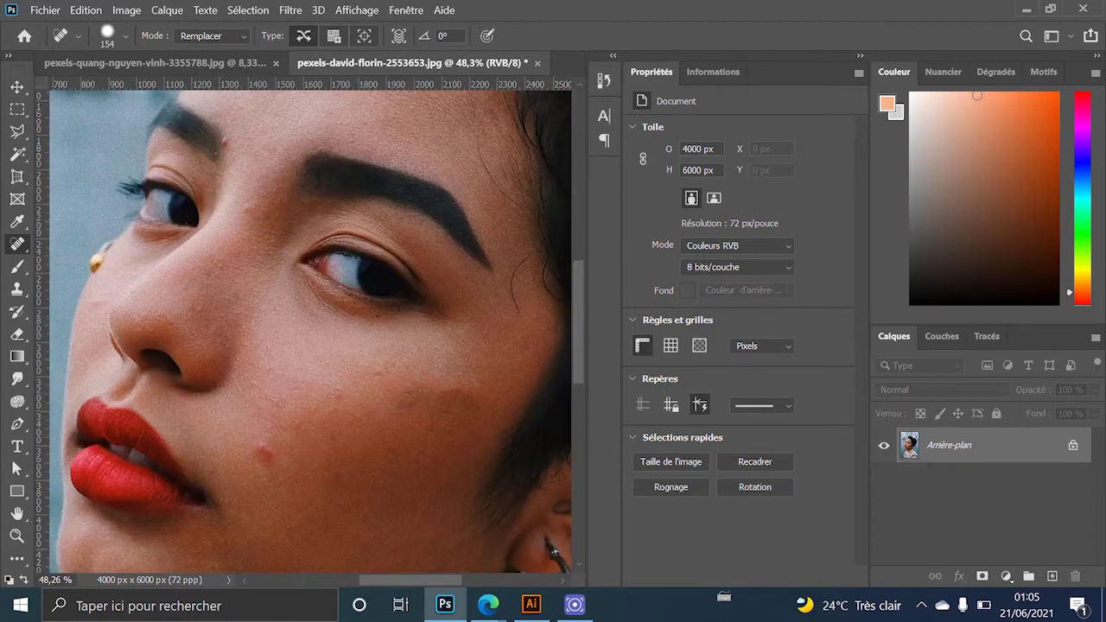
scroll(223, 319, down, 1)
scroll(355, 393, up, 1)
scroll(354, 393, up, 1)
scroll(354, 393, up, 1)
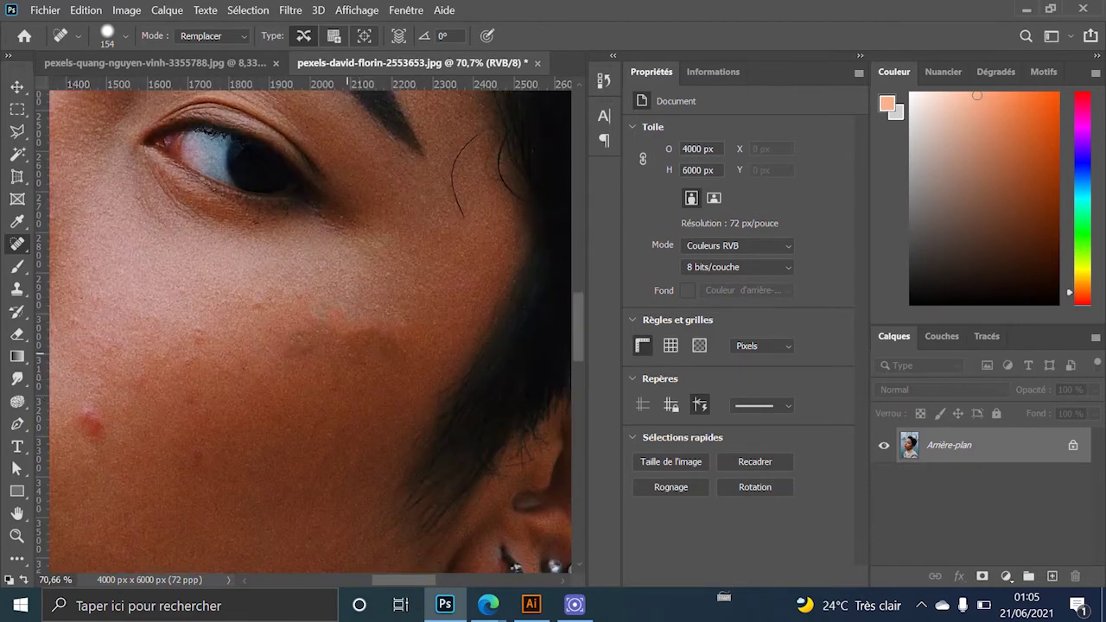
scroll(321, 337, up, 1)
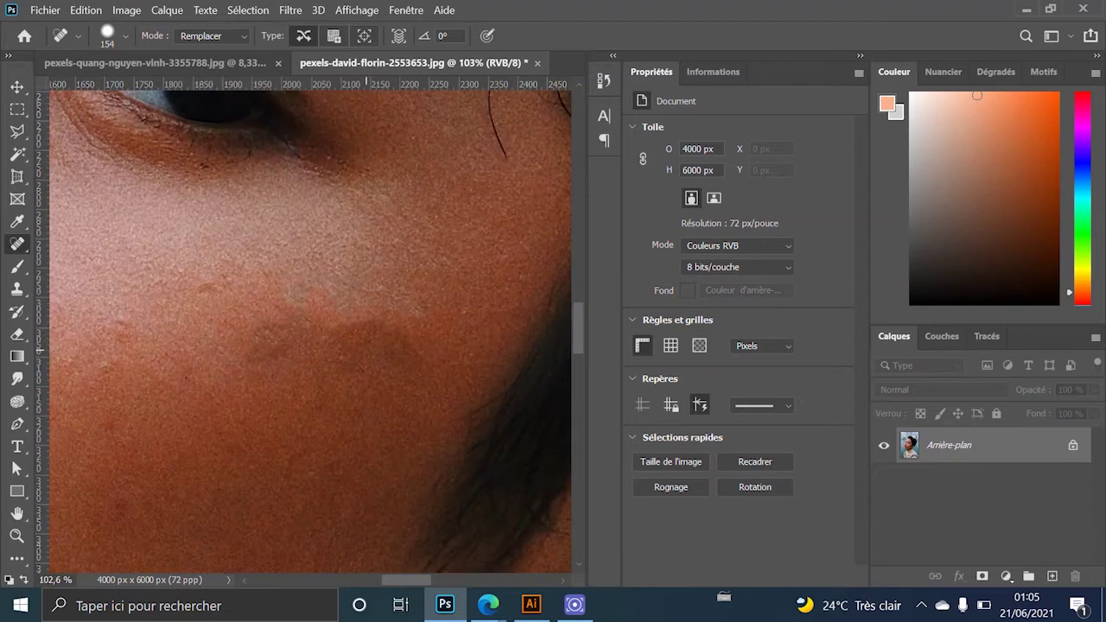
scroll(405, 350, down, 1)
scroll(311, 329, down, 1)
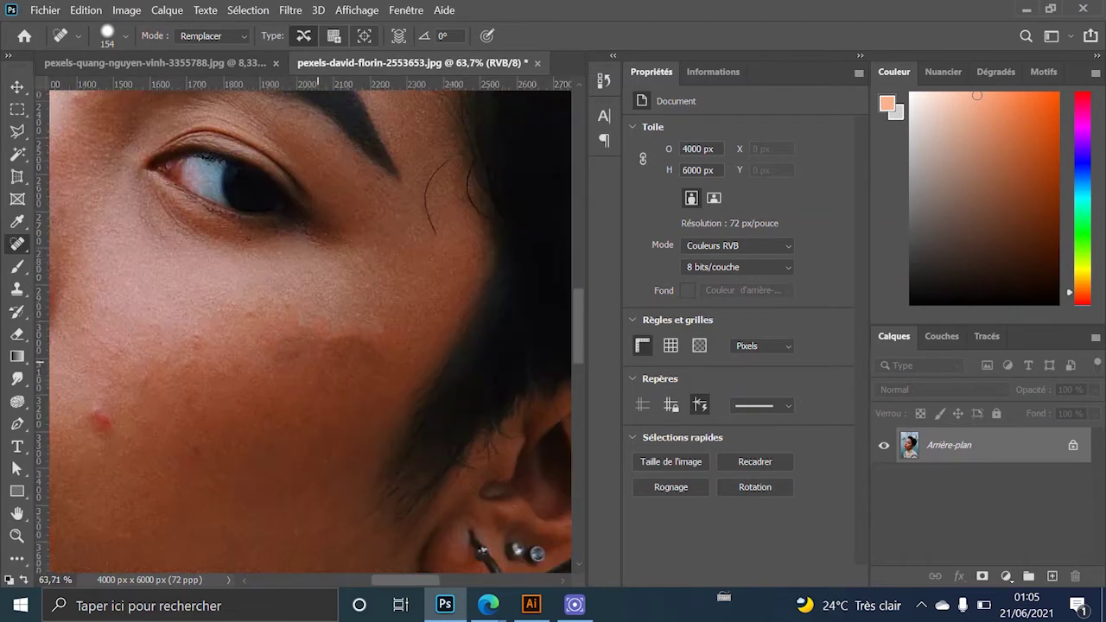
scroll(311, 328, down, 1)
scroll(311, 328, down, 1)
scroll(311, 328, up, 2)
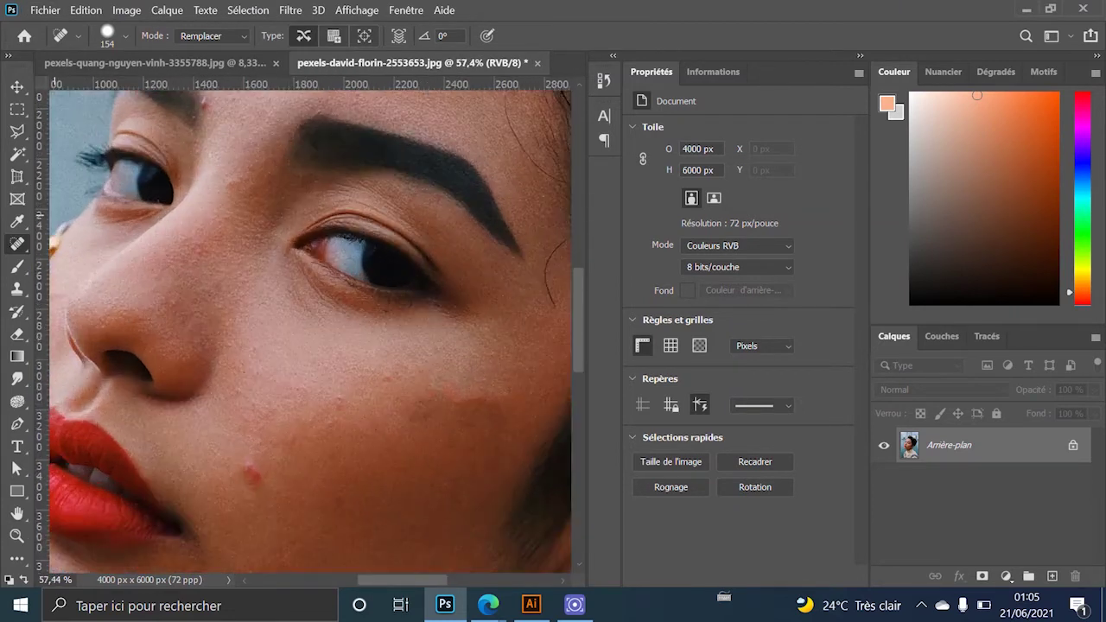
scroll(311, 328, down, 1)
scroll(311, 328, down, 1)
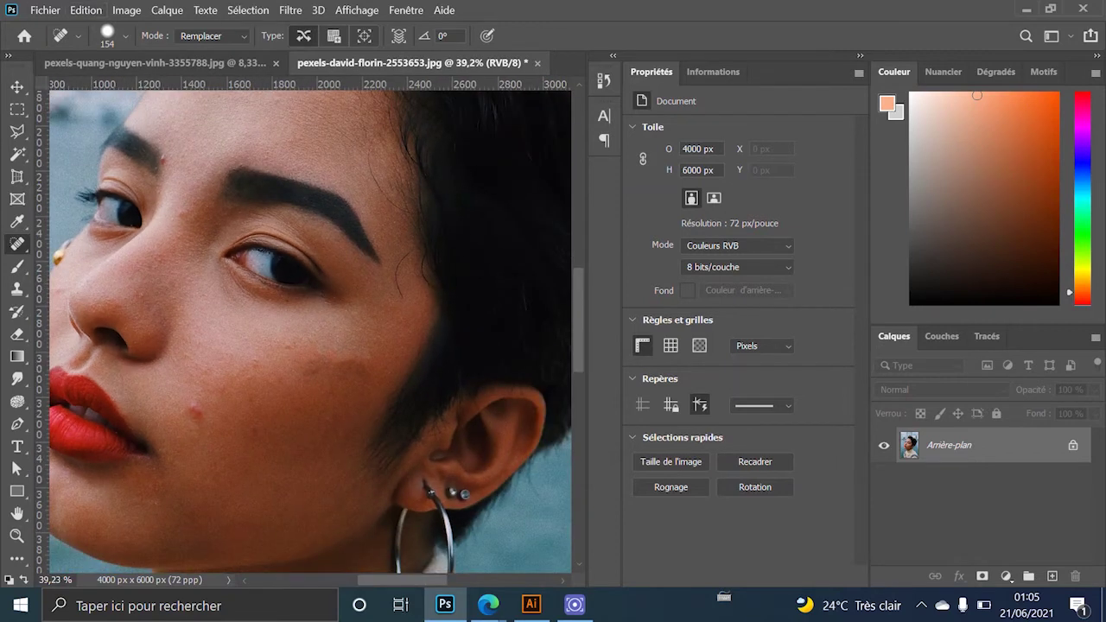
click(212, 36)
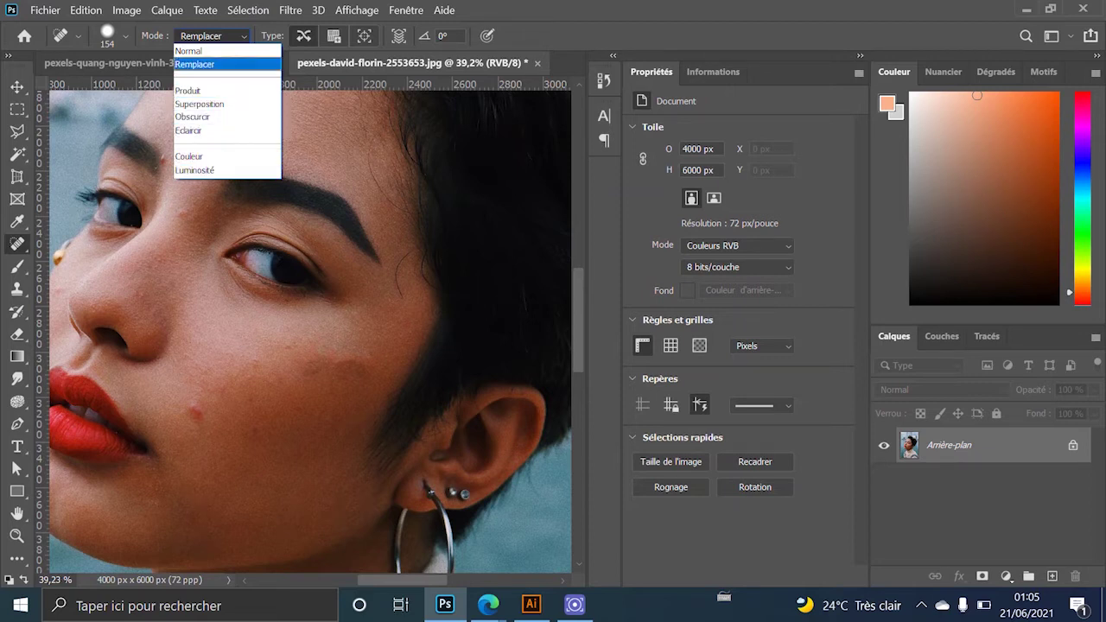
Keep Remplacer mode and switch to the source-sampling Healing Brush (Outil Correcteur)
click(195, 64)
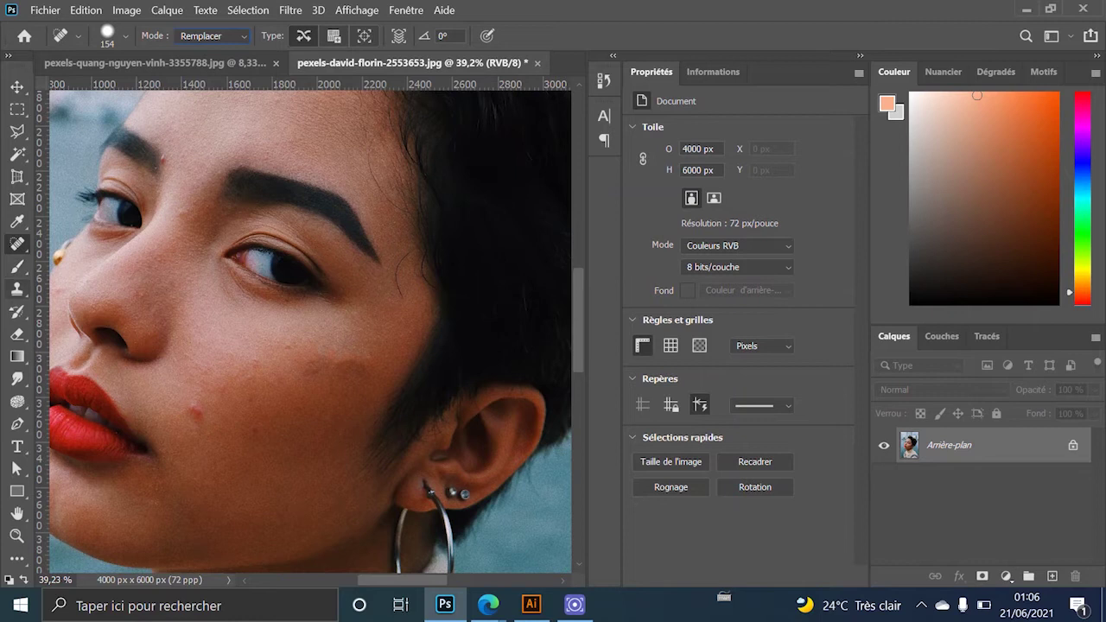
right_click(18, 243)
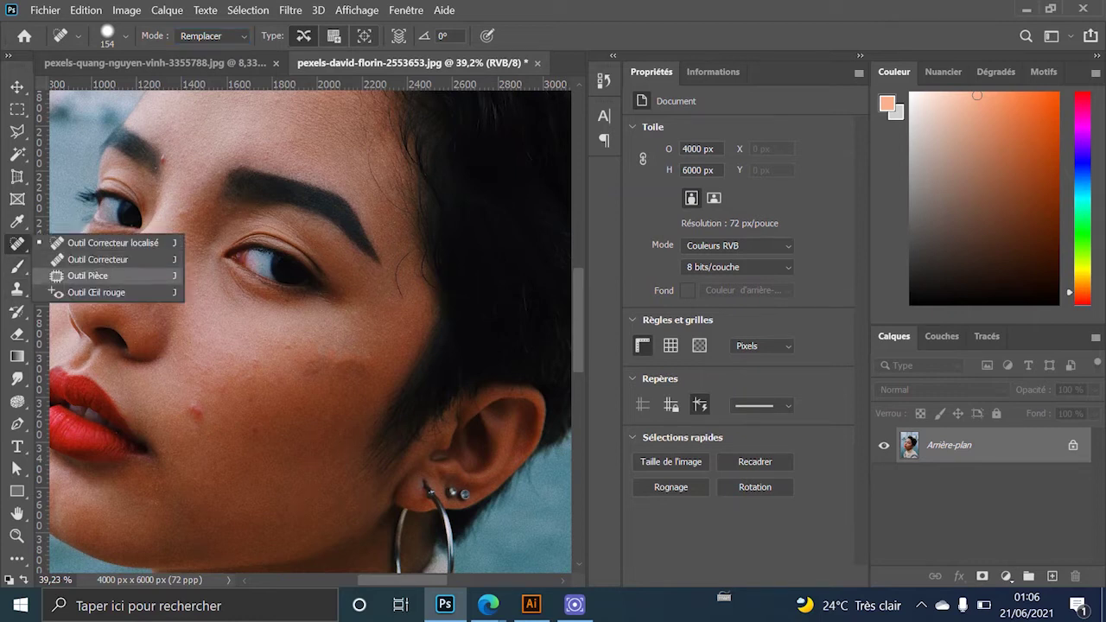
click(98, 259)
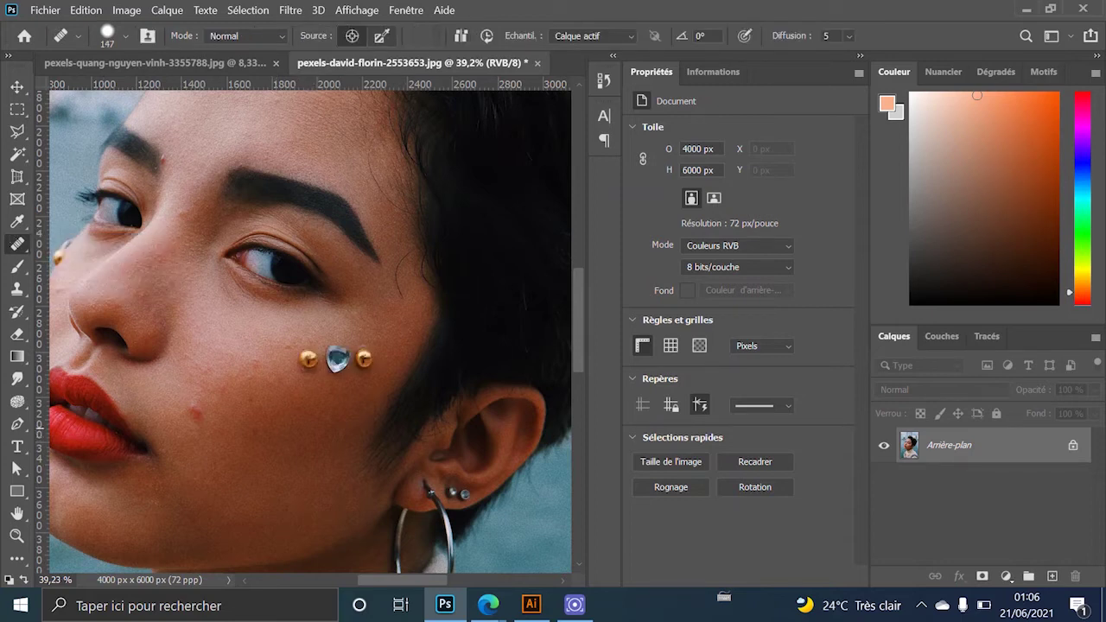
scroll(303, 322, up, 1)
scroll(294, 354, up, 1)
scroll(287, 384, up, 1)
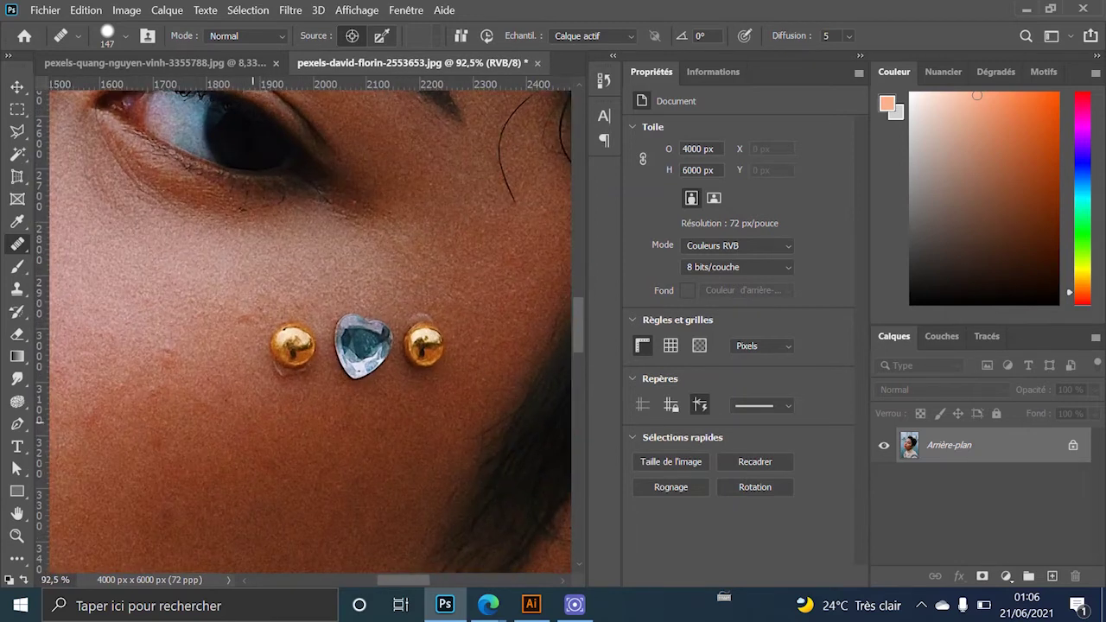
scroll(281, 419, up, 1)
scroll(281, 414, down, 1)
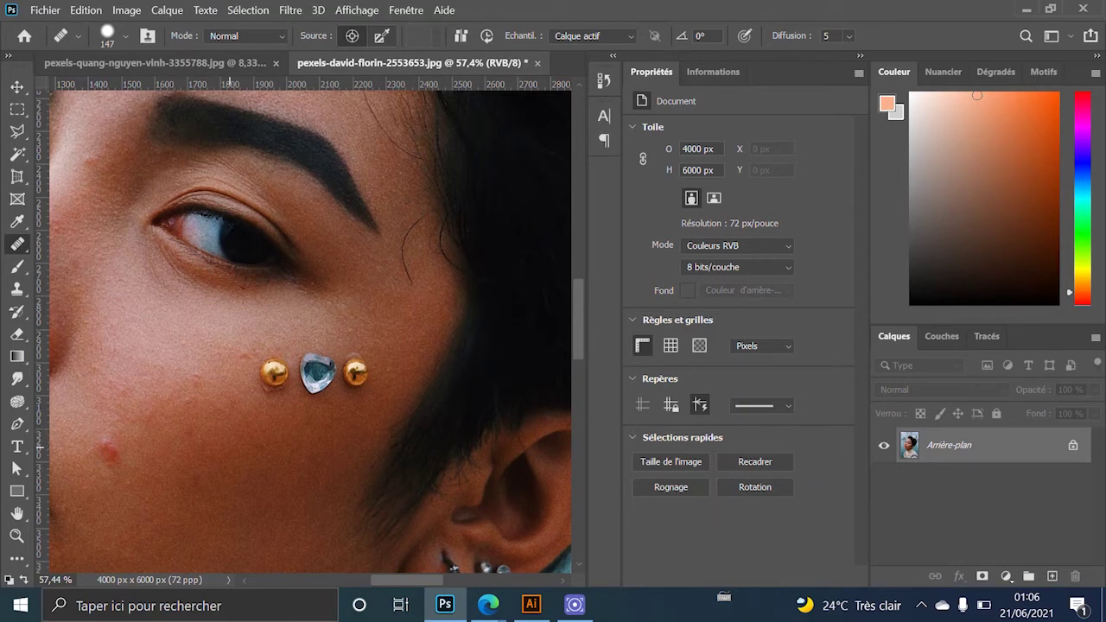
Heal over the left gold stud and the heart-shaped gem on the cheek
click(274, 372)
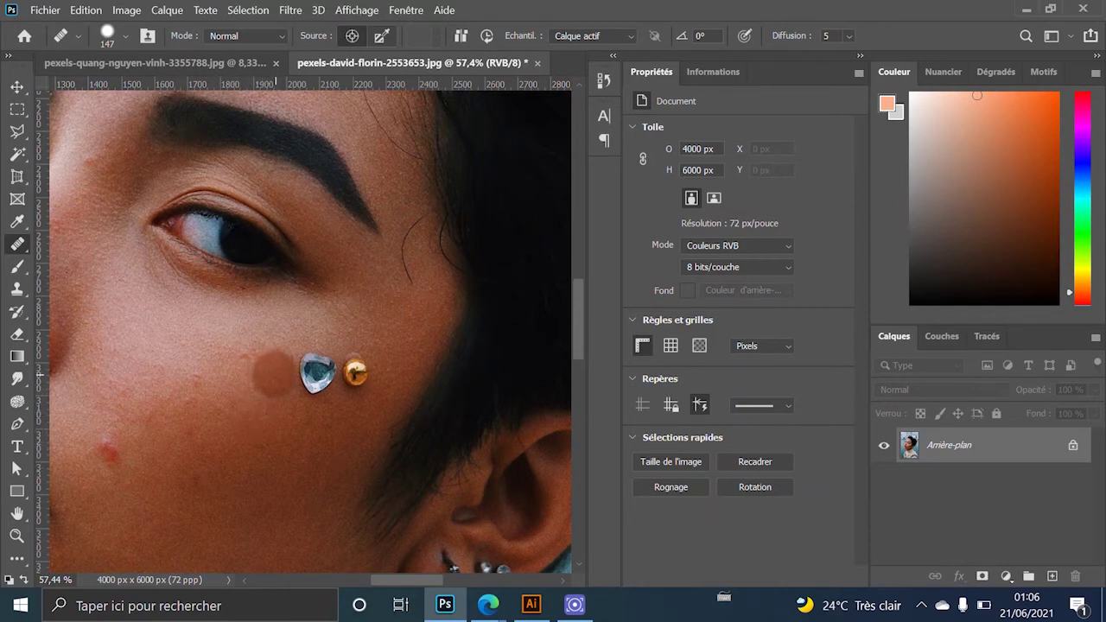
click(275, 372)
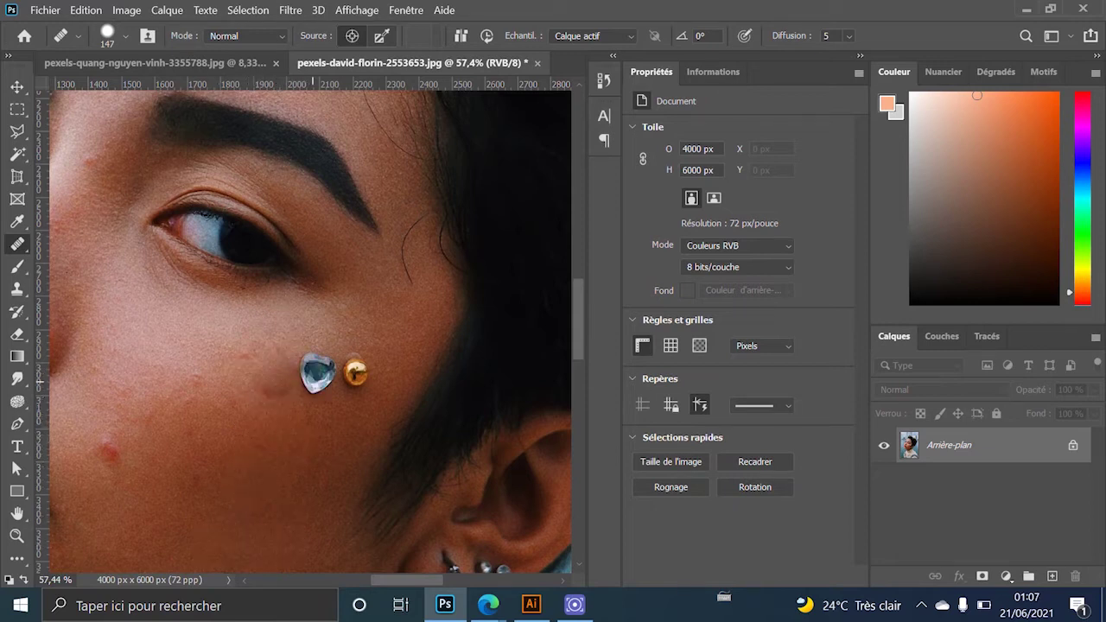
click(314, 375)
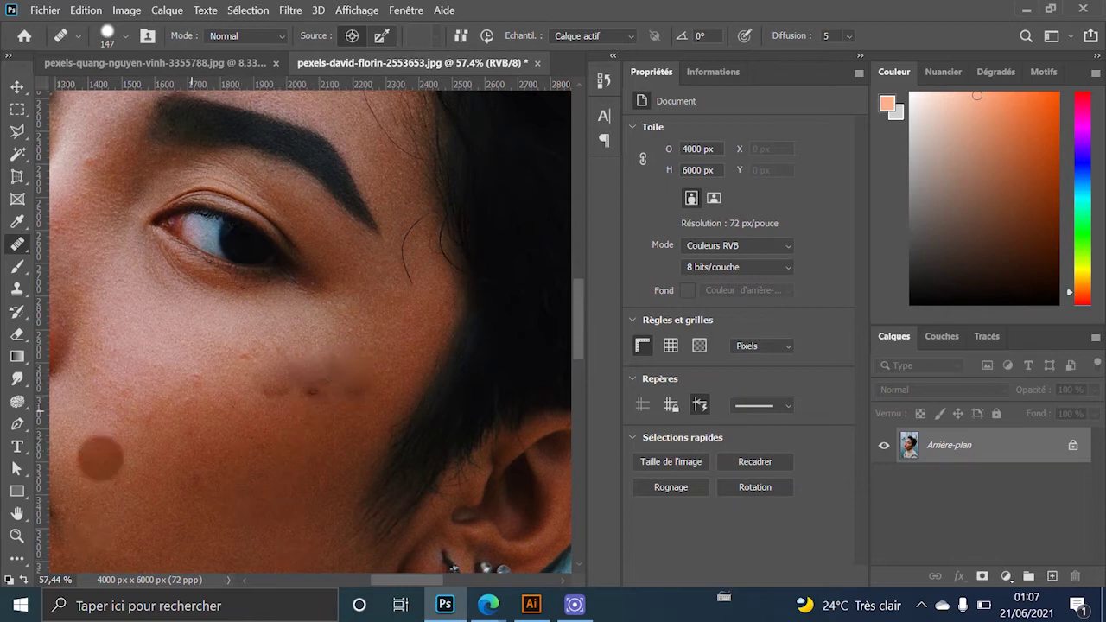
scroll(345, 406, down, 1)
scroll(388, 406, down, 2)
scroll(388, 406, up, 2)
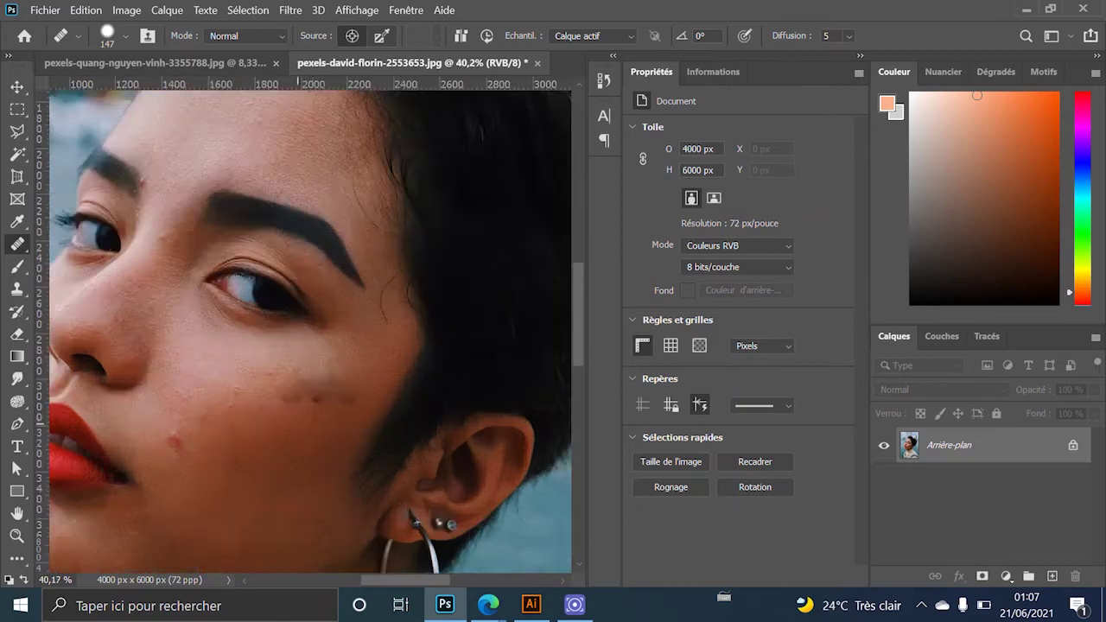
scroll(388, 406, down, 3)
scroll(388, 406, up, 1)
scroll(233, 428, up, 2)
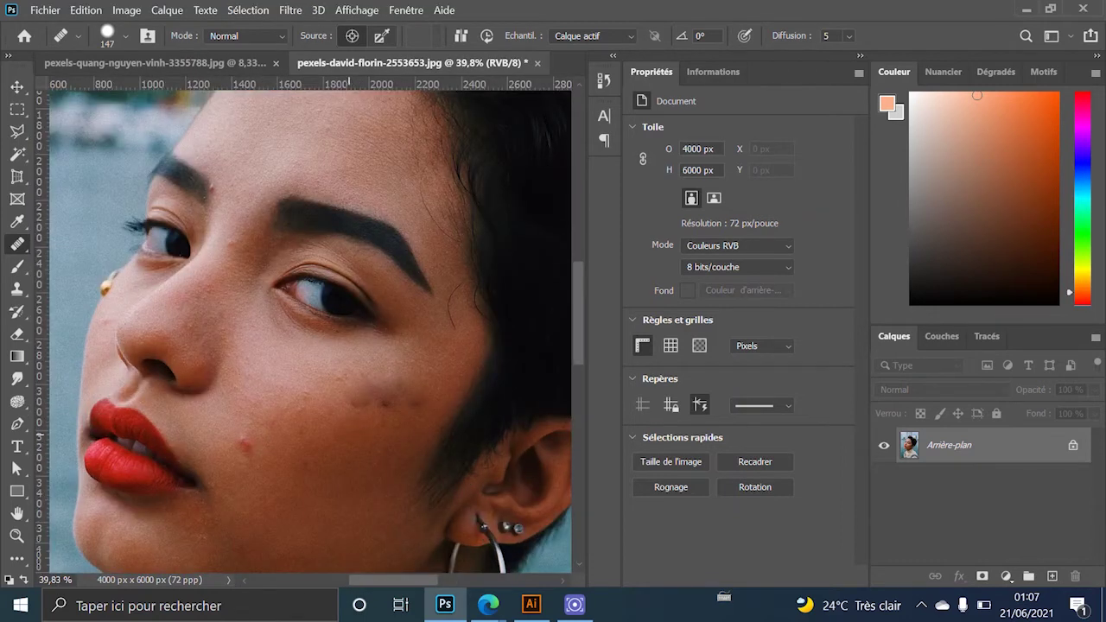
Paint out the freckles and blotchy marks across the cheek
click(341, 411)
drag(342, 410, 422, 404)
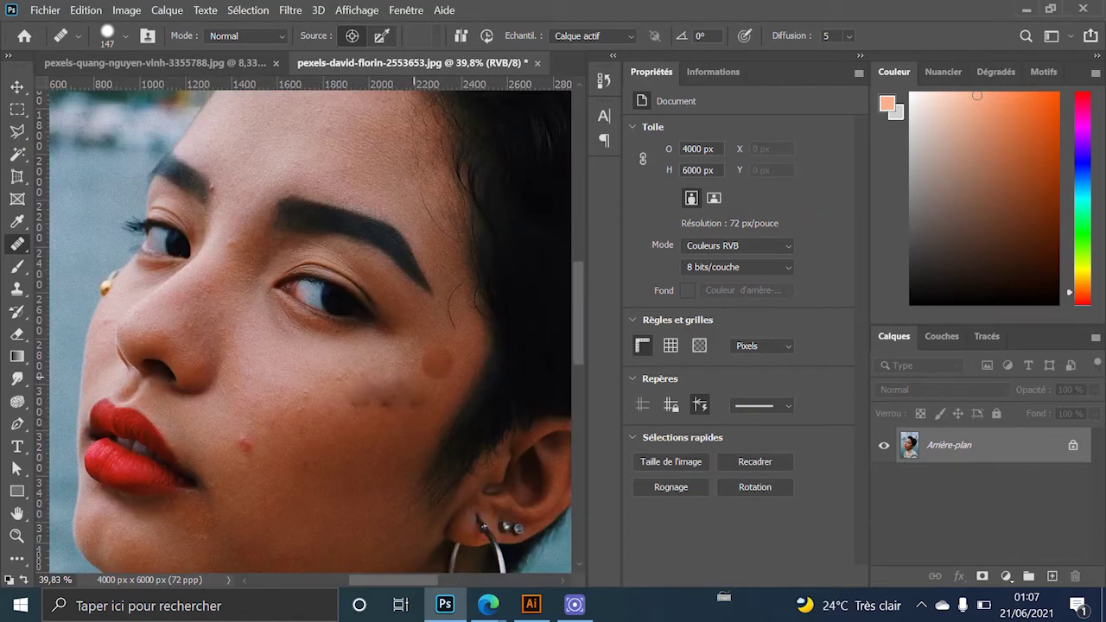
click(314, 407)
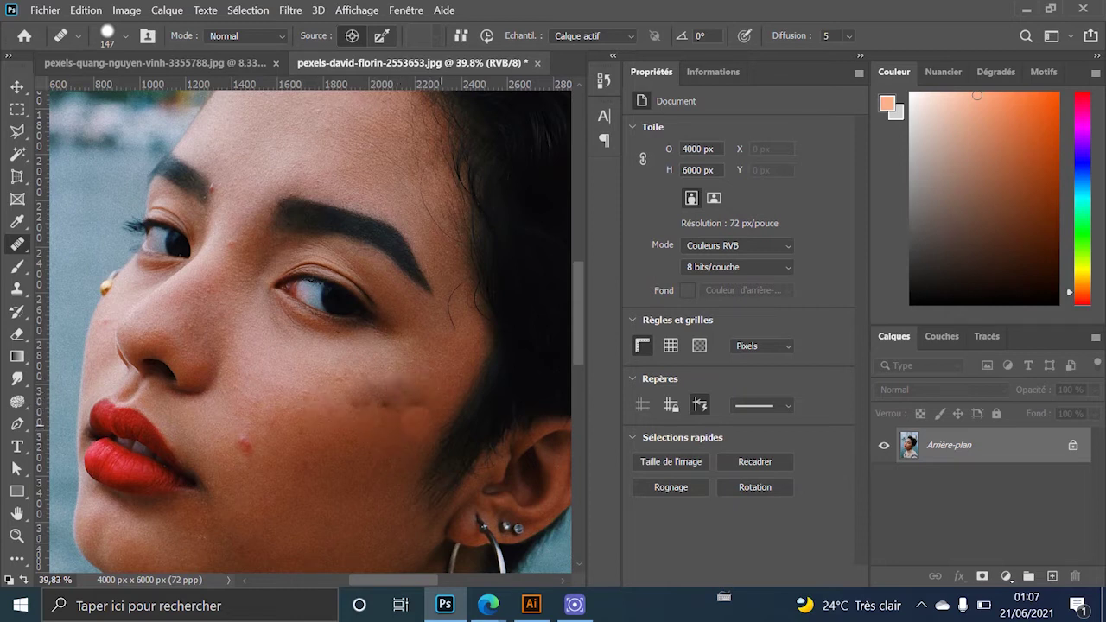
click(356, 403)
click(348, 416)
click(260, 409)
click(407, 404)
click(387, 385)
click(435, 365)
click(366, 414)
click(409, 381)
click(349, 399)
click(426, 380)
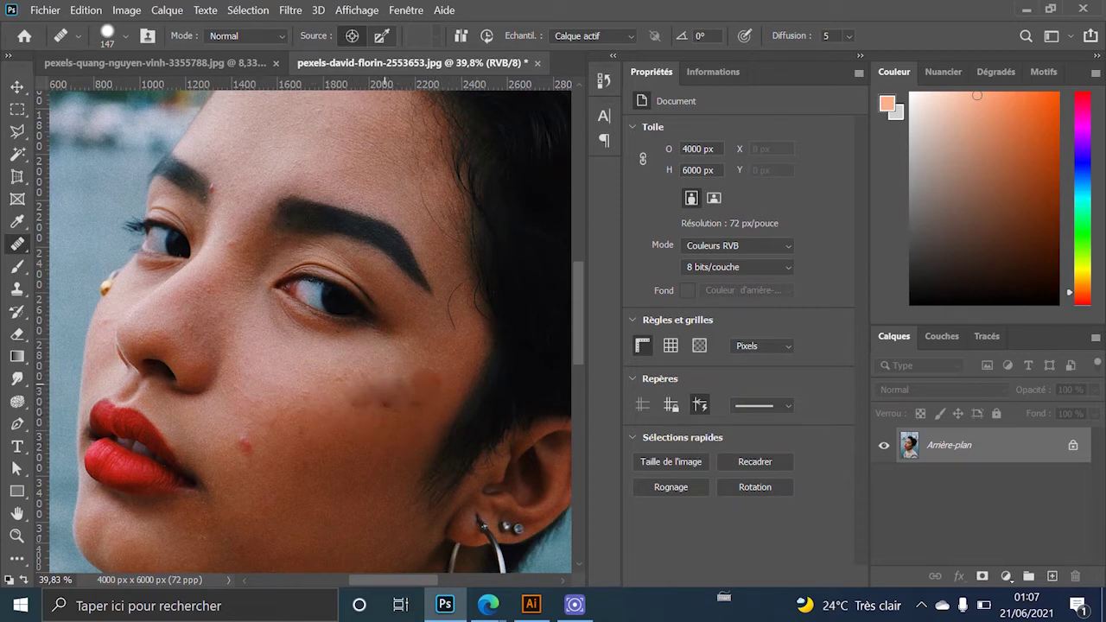
click(391, 401)
click(416, 414)
click(369, 397)
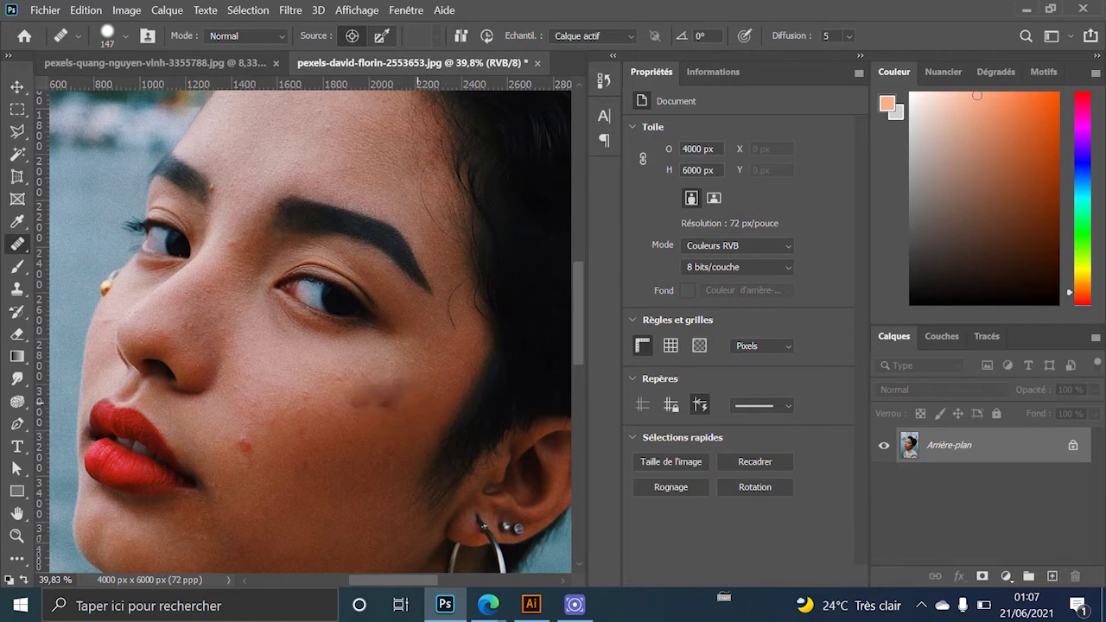
click(361, 397)
click(415, 401)
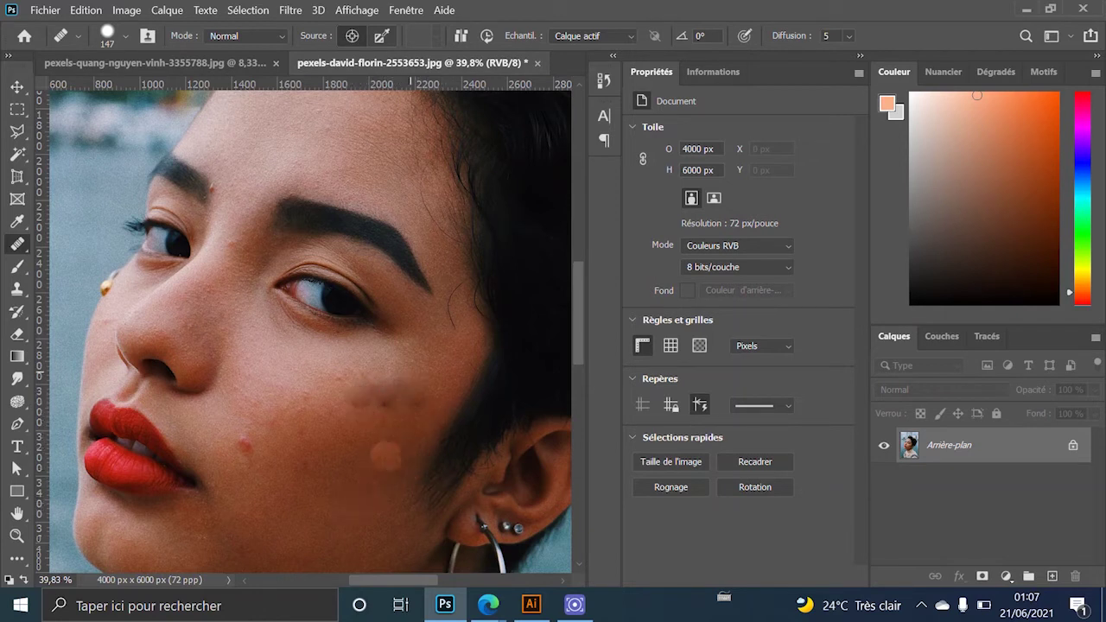
click(363, 380)
click(350, 404)
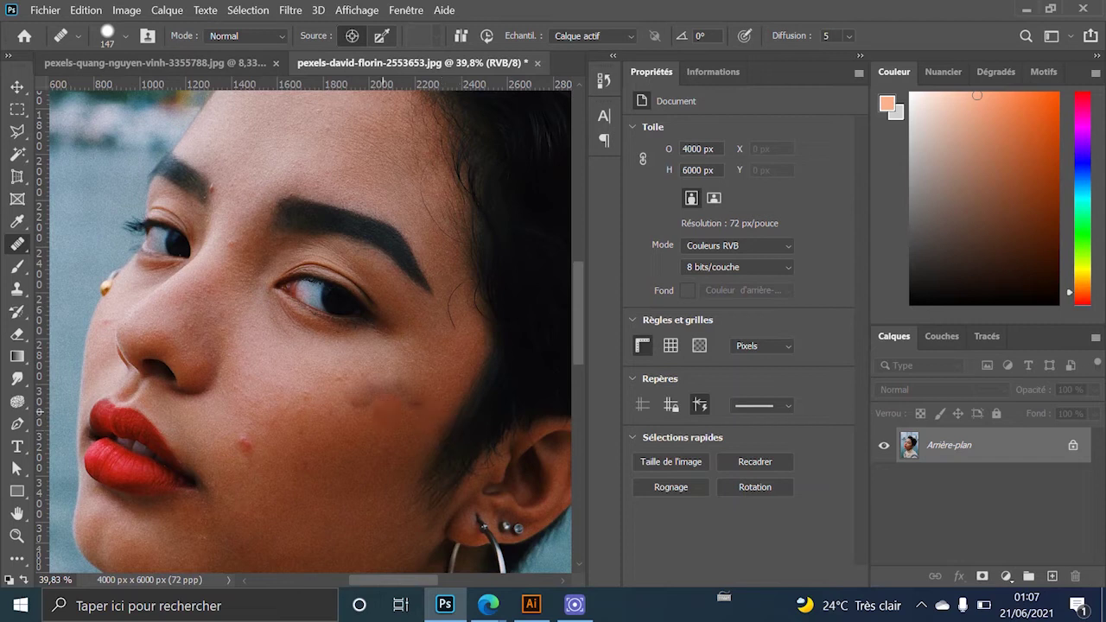
Heal the remaining blemishes on the nose, face edge, chin, jaw and cheek smudges
click(66, 335)
click(135, 329)
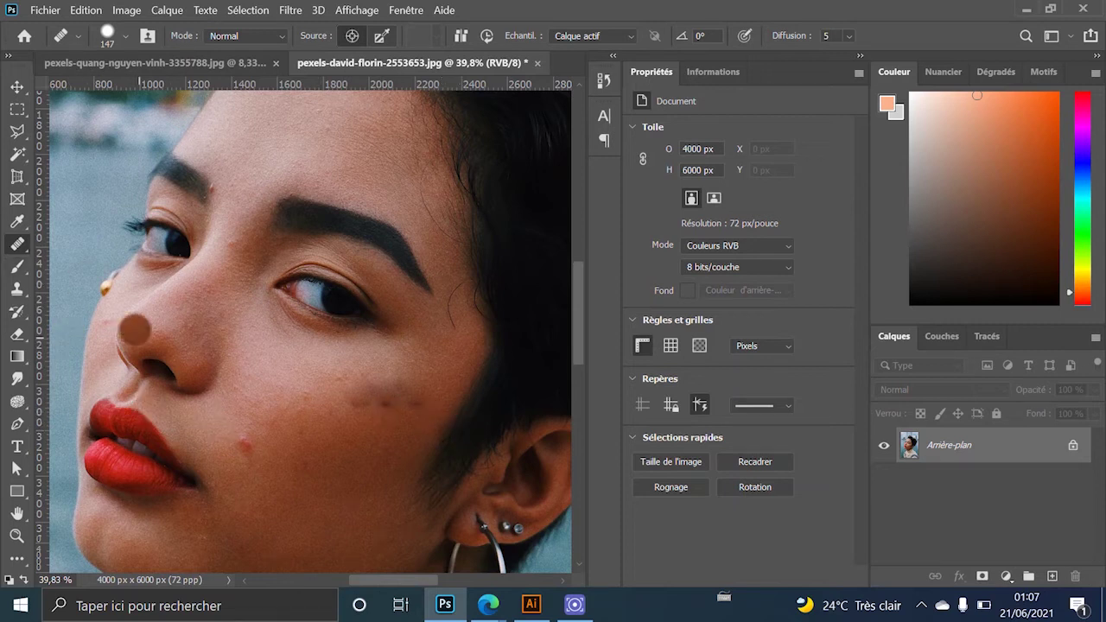
click(250, 402)
click(397, 460)
click(321, 411)
click(62, 262)
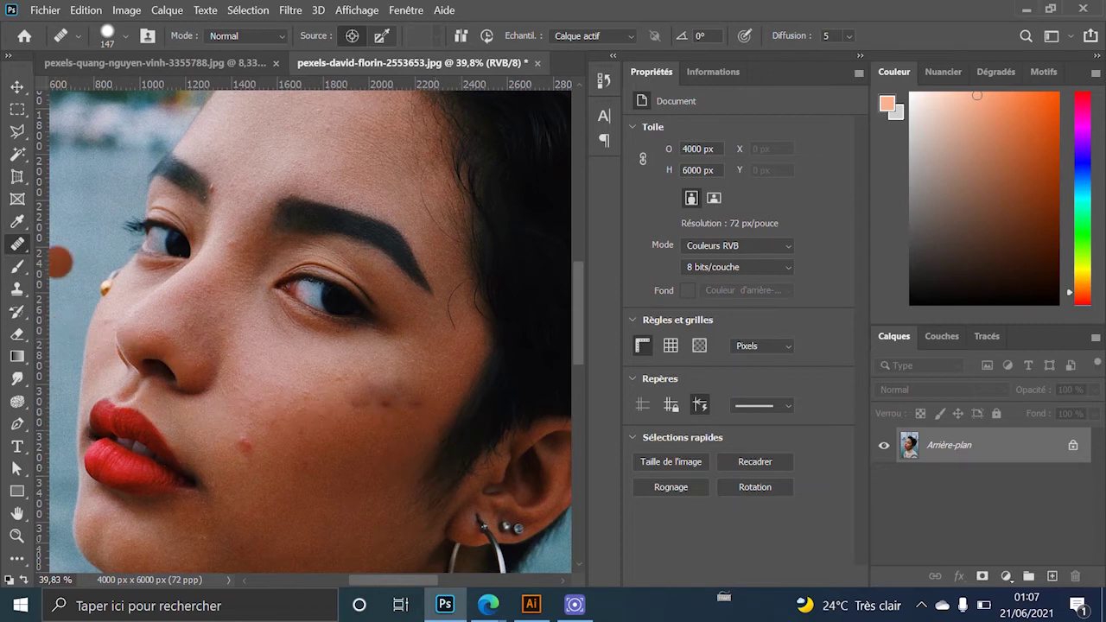
click(339, 385)
click(292, 390)
click(117, 333)
click(265, 354)
click(118, 374)
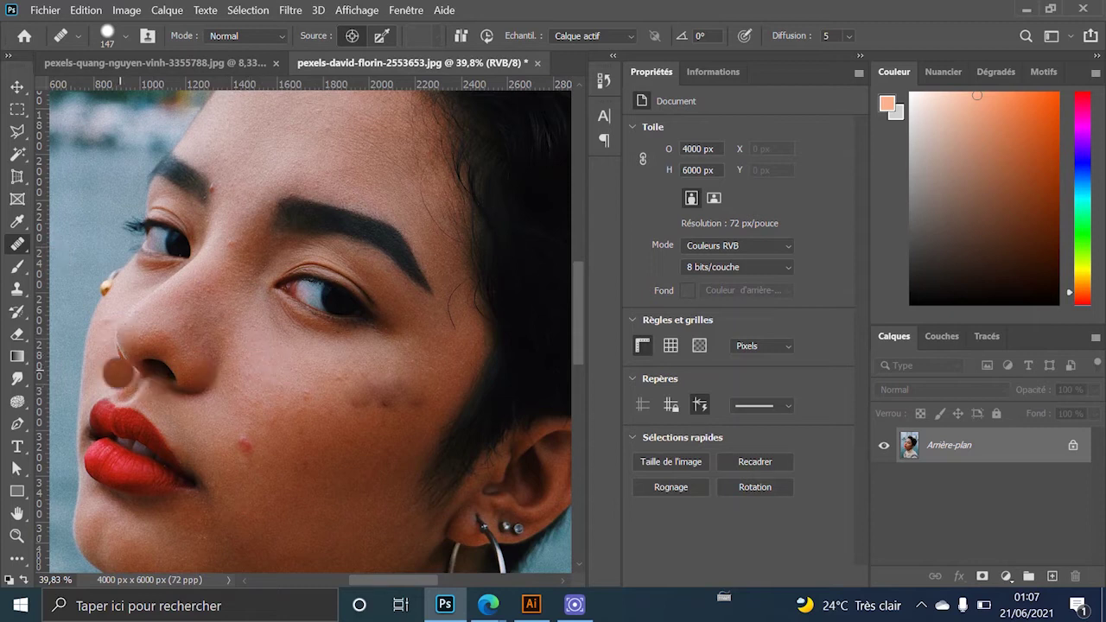
click(236, 412)
click(248, 424)
click(296, 415)
click(313, 378)
click(329, 429)
click(290, 401)
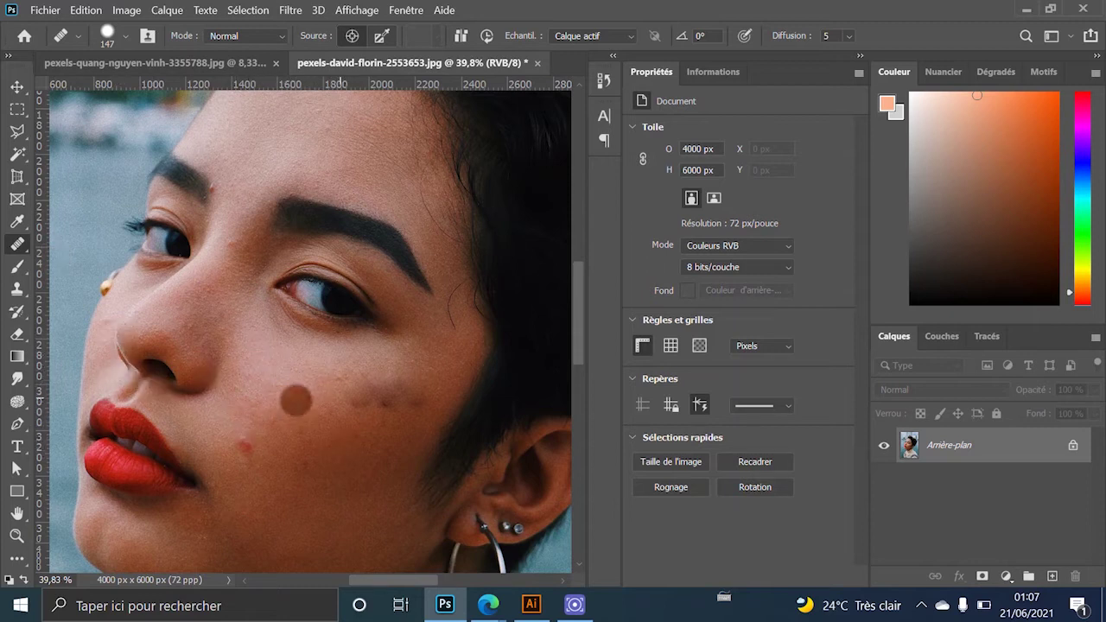
click(336, 393)
click(295, 374)
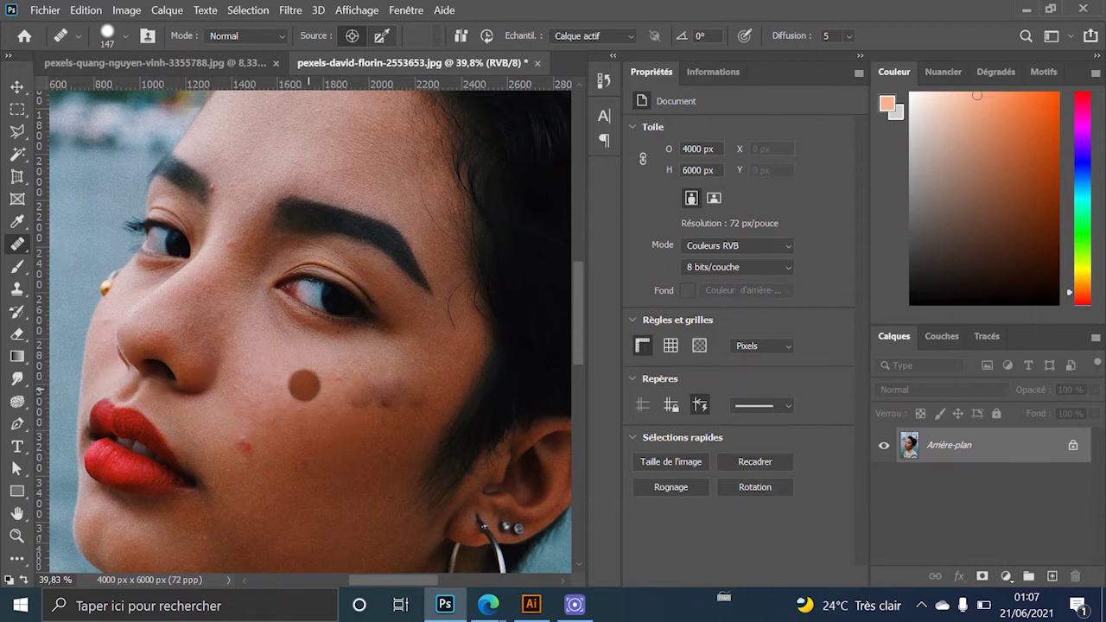
click(312, 413)
click(398, 369)
click(321, 395)
click(351, 380)
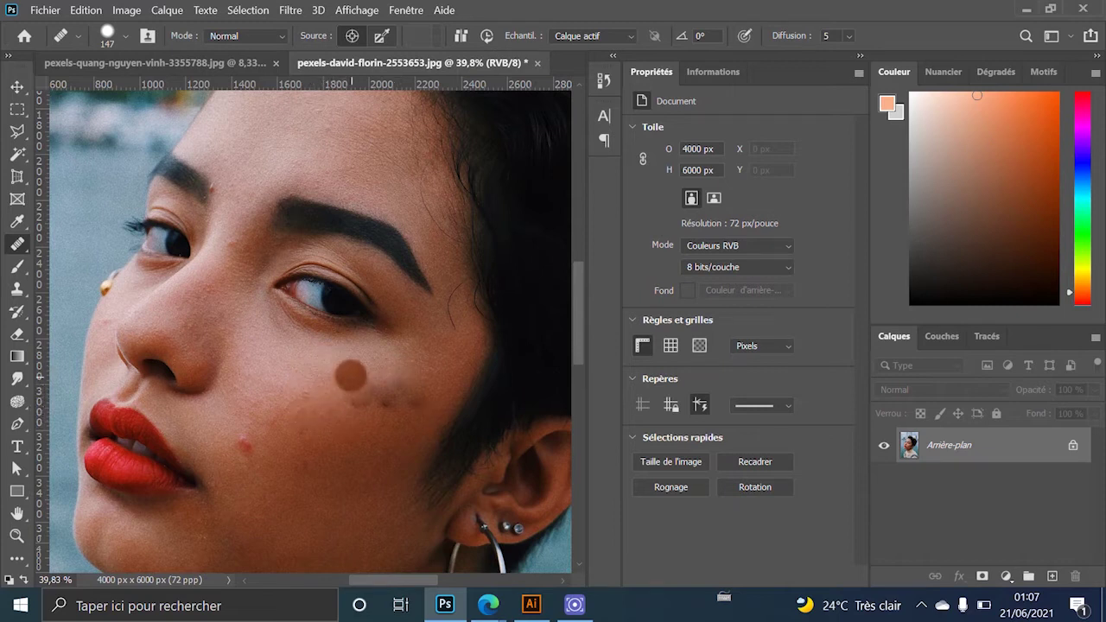
click(384, 376)
click(355, 406)
click(383, 385)
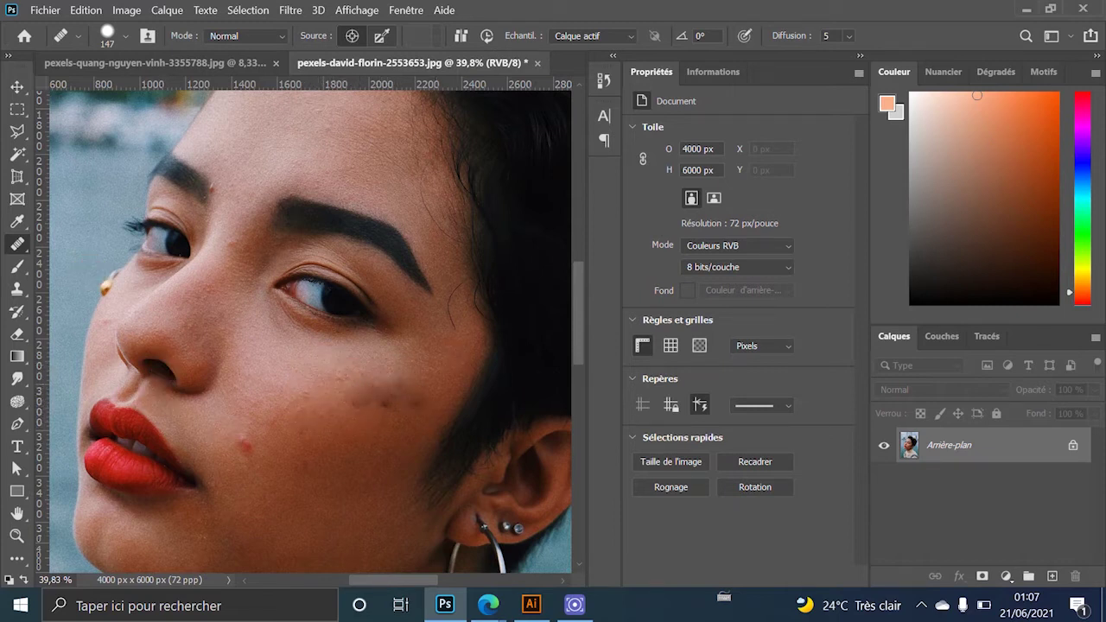
click(387, 385)
click(349, 387)
click(342, 418)
Switch from the healing group to the Patch Tool (Outil Pièce)
right_click(17, 244)
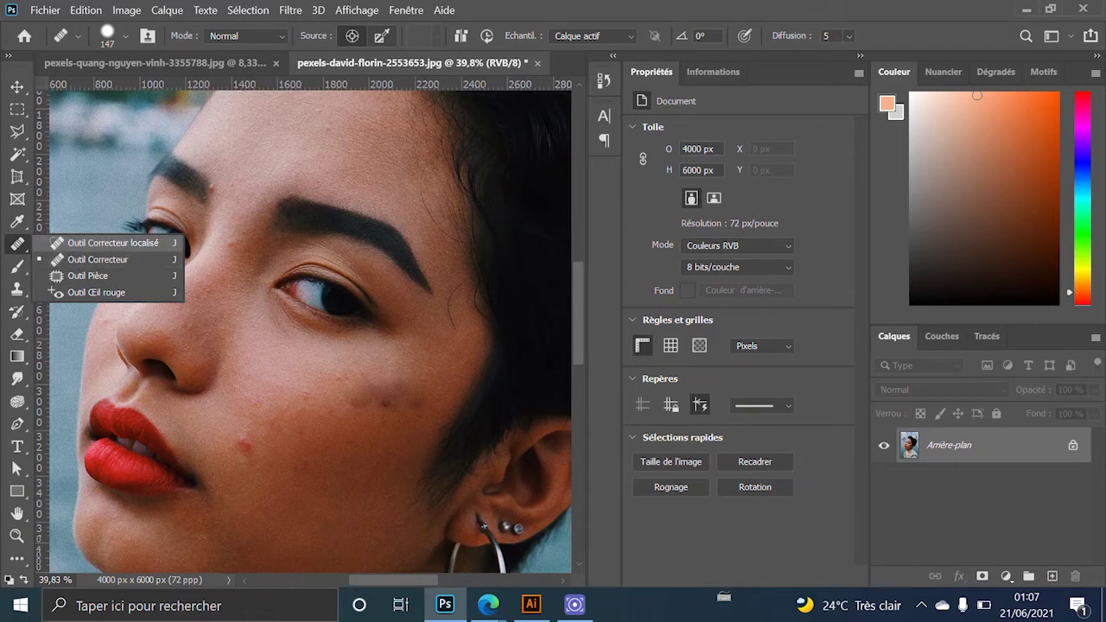
click(440, 182)
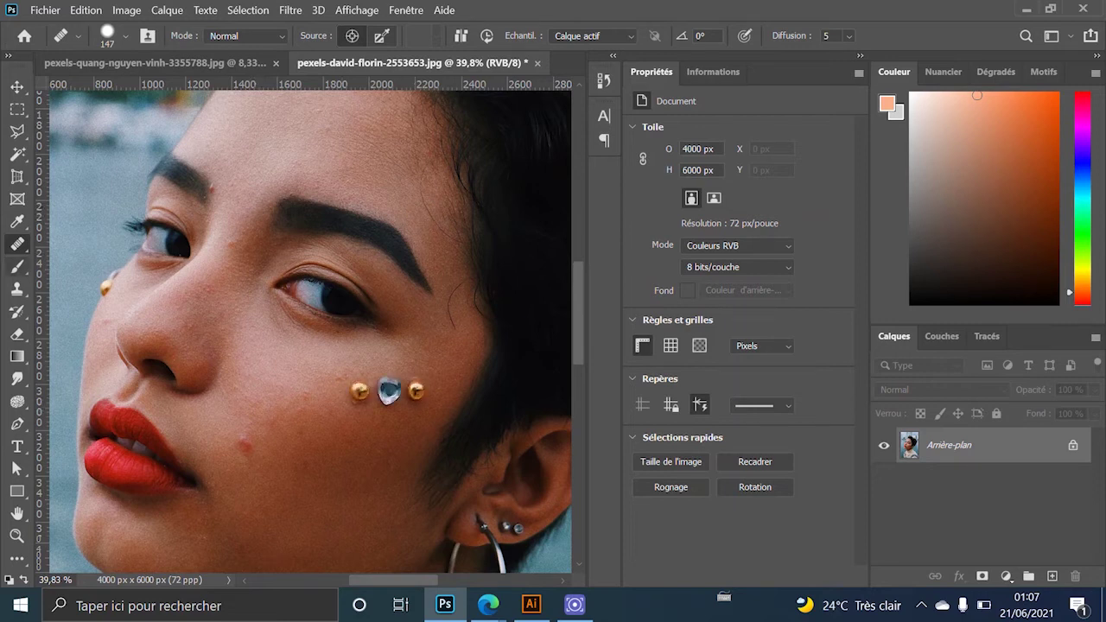
right_click(17, 244)
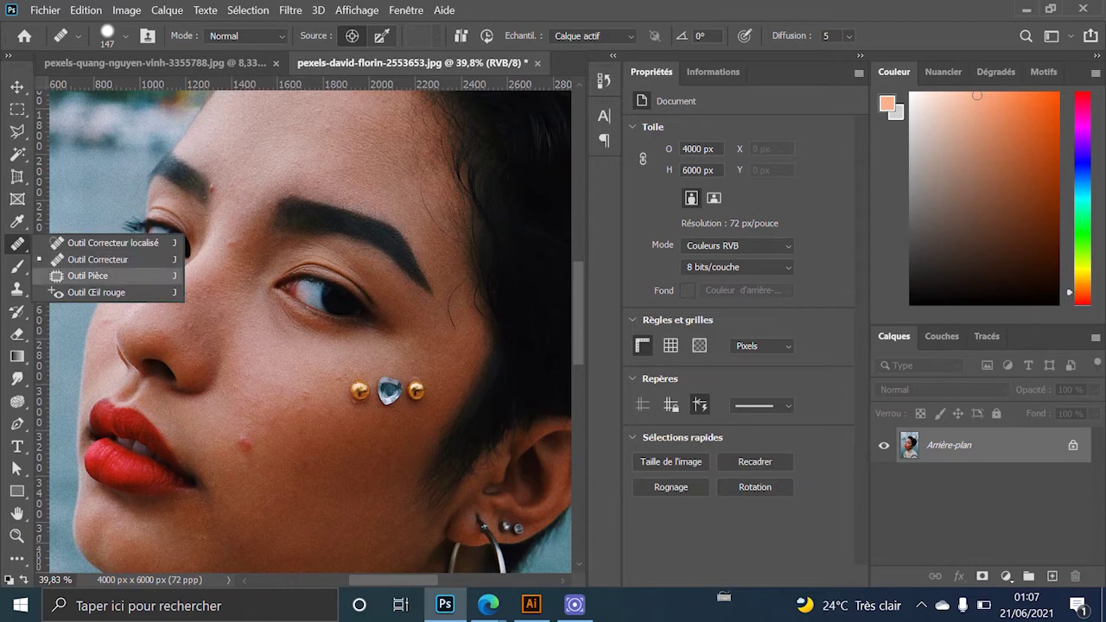
click(87, 276)
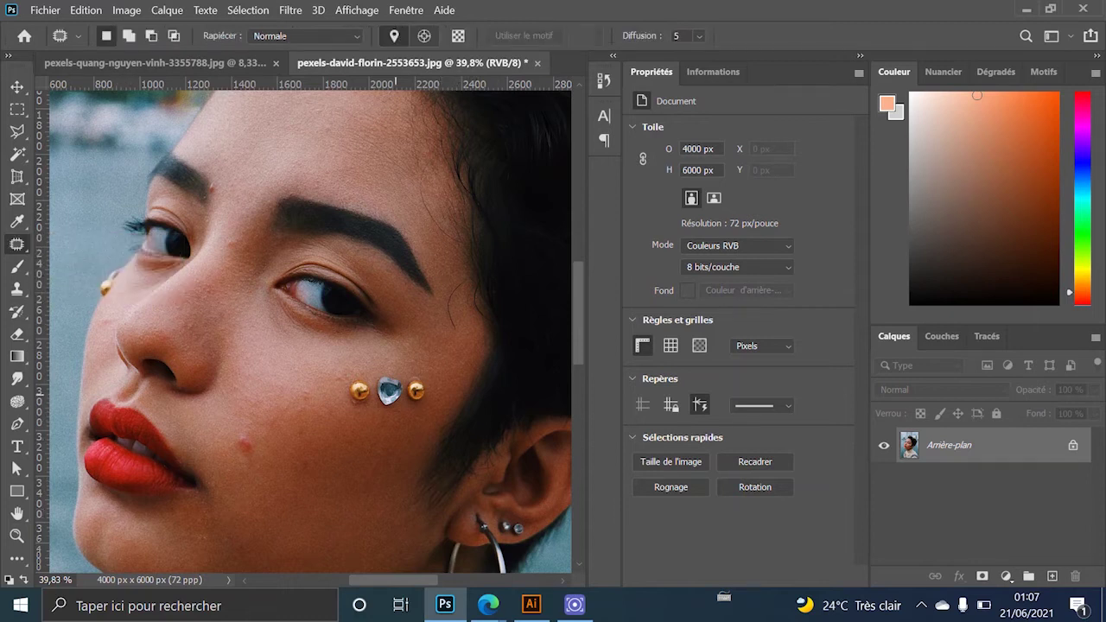
scroll(390, 366, up, 1)
Patch the left gold stud, heart gem and right gold stud with nearby skin, deselecting each time
scroll(390, 394, up, 3)
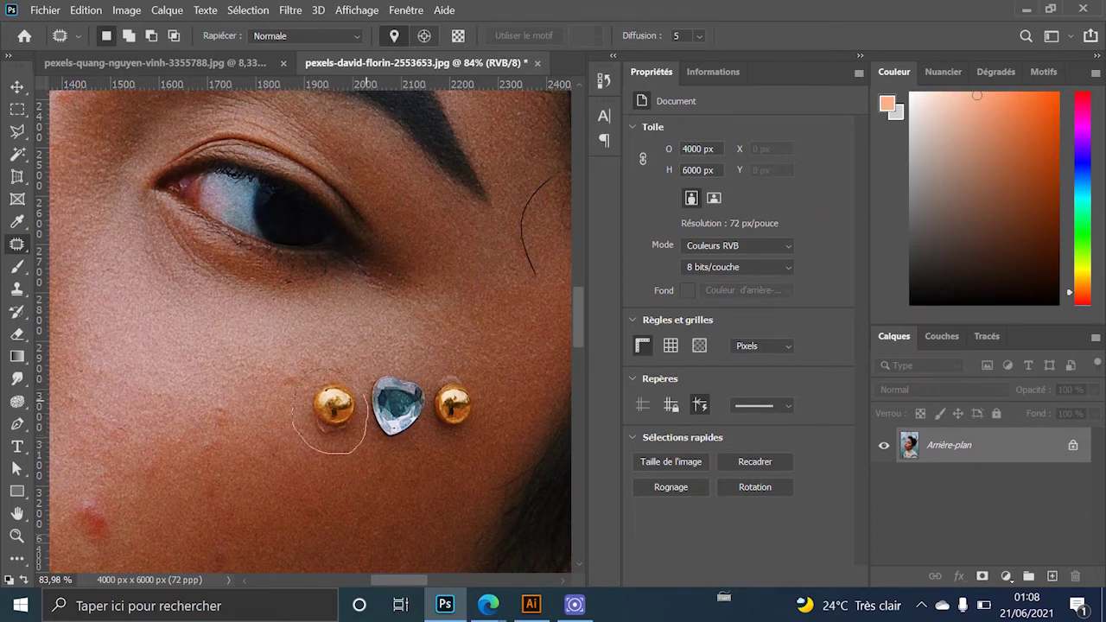
mouse_move(331, 411)
mouse_down()
mouse_move(229, 416)
mouse_move(250, 429)
mouse_move(238, 460)
mouse_up()
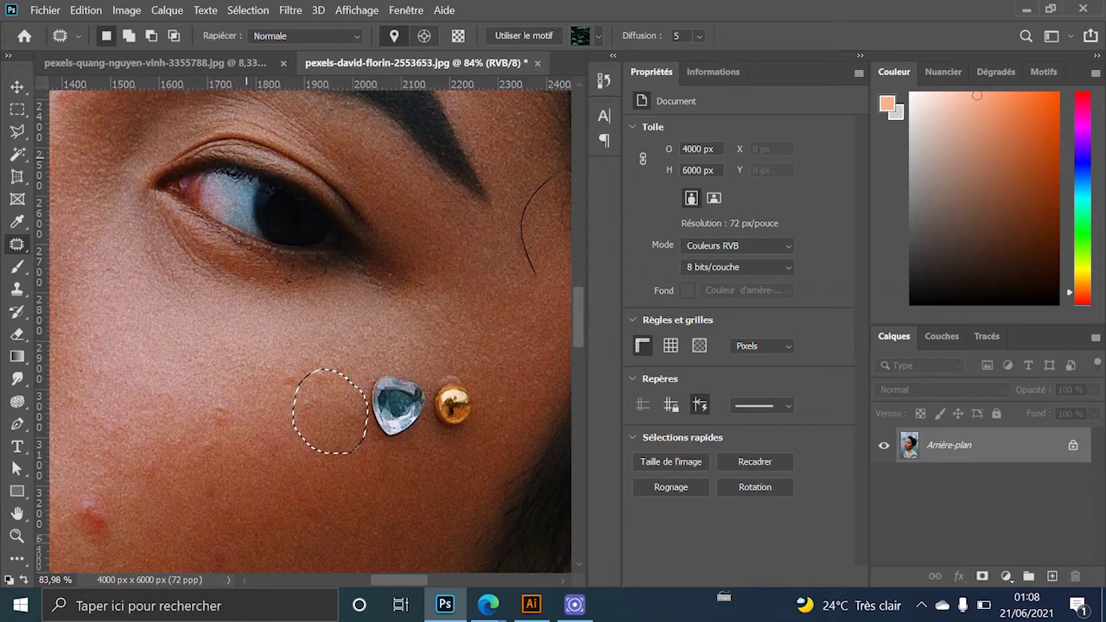
key(ctrl+d)
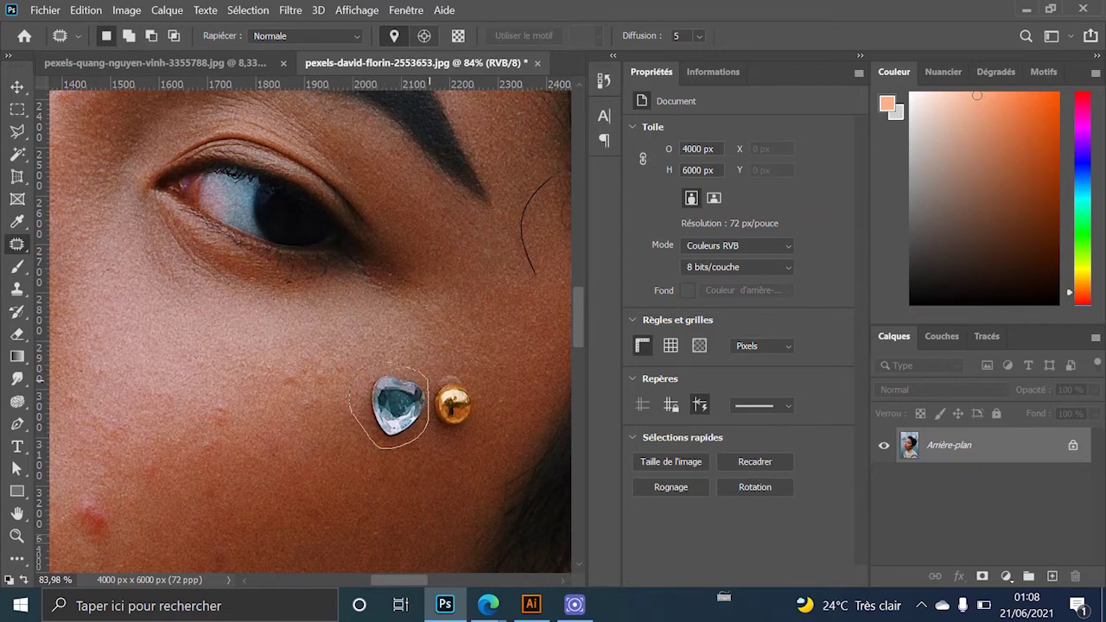
drag(428, 406, 312, 454)
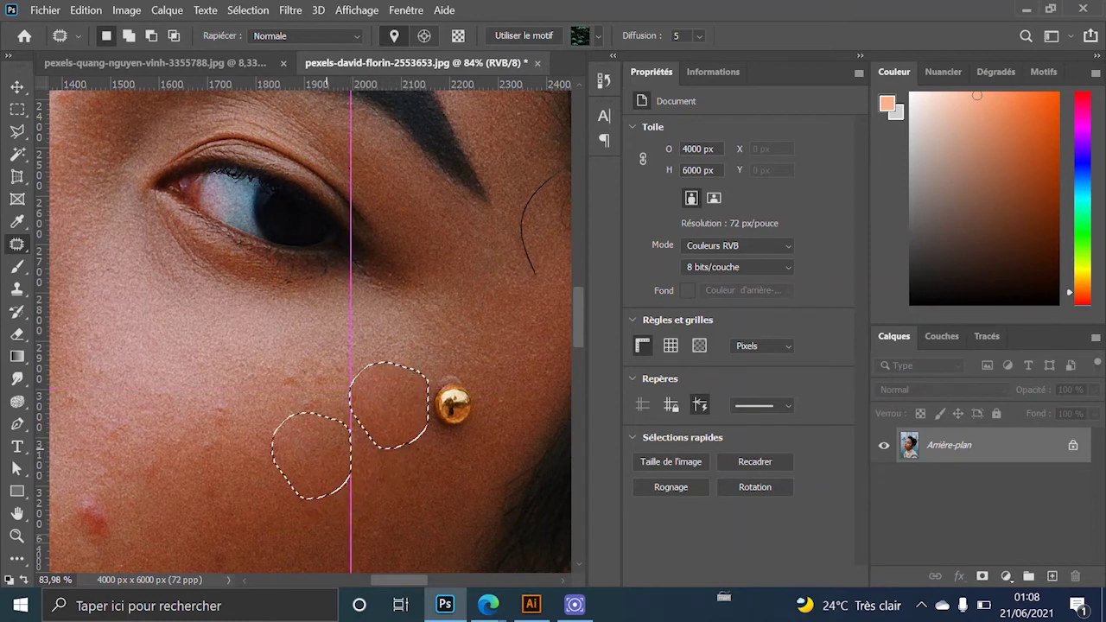
drag(313, 454, 312, 447)
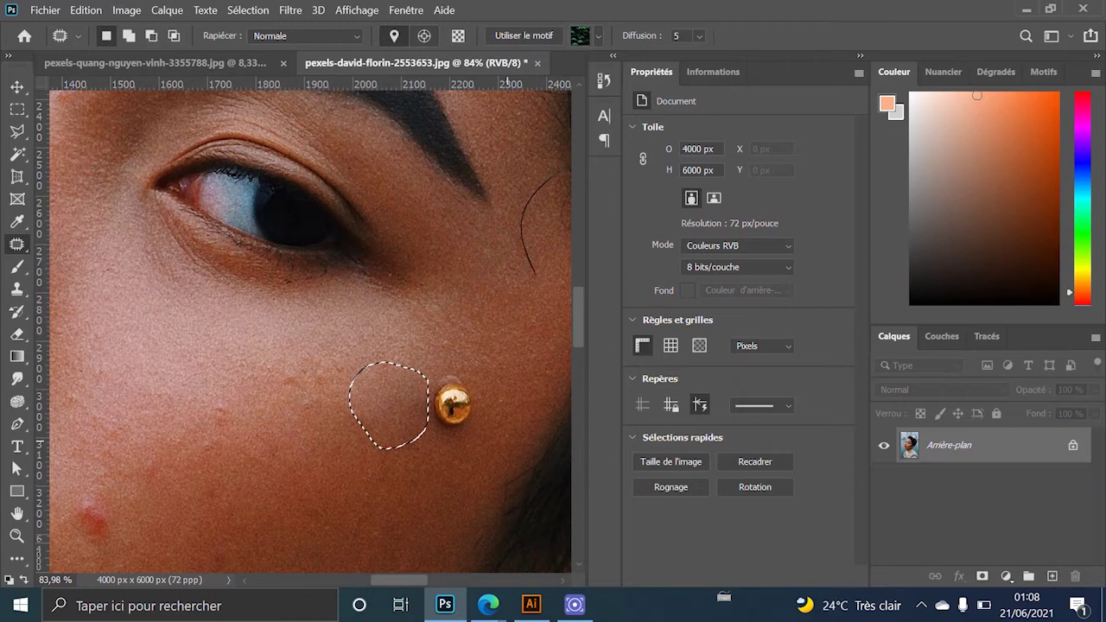
key(ctrl+d)
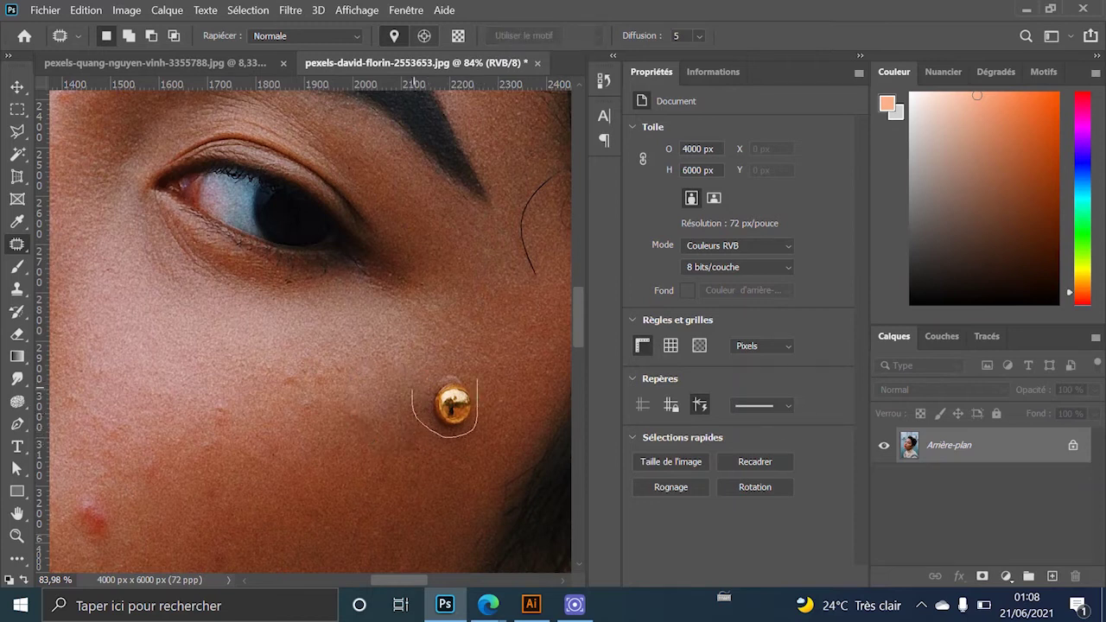
mouse_move(475, 381)
mouse_down()
mouse_move(421, 433)
mouse_move(372, 425)
mouse_up()
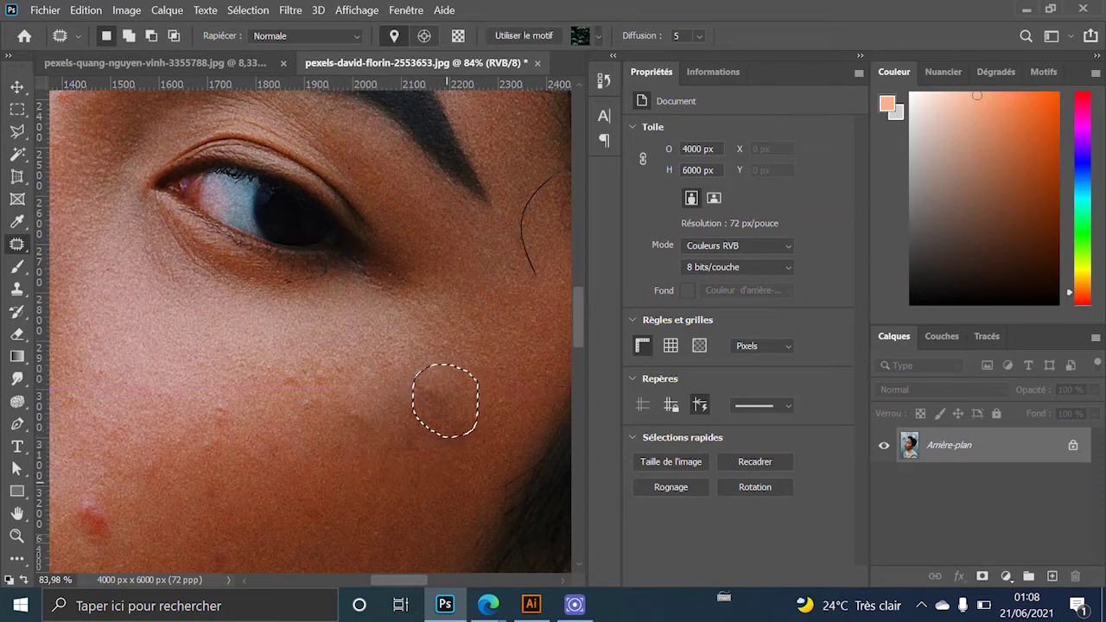
key(ctrl+d)
Zoom out around the cheek and bring up, then dismiss, the healing tools list
scroll(376, 345, down, 2)
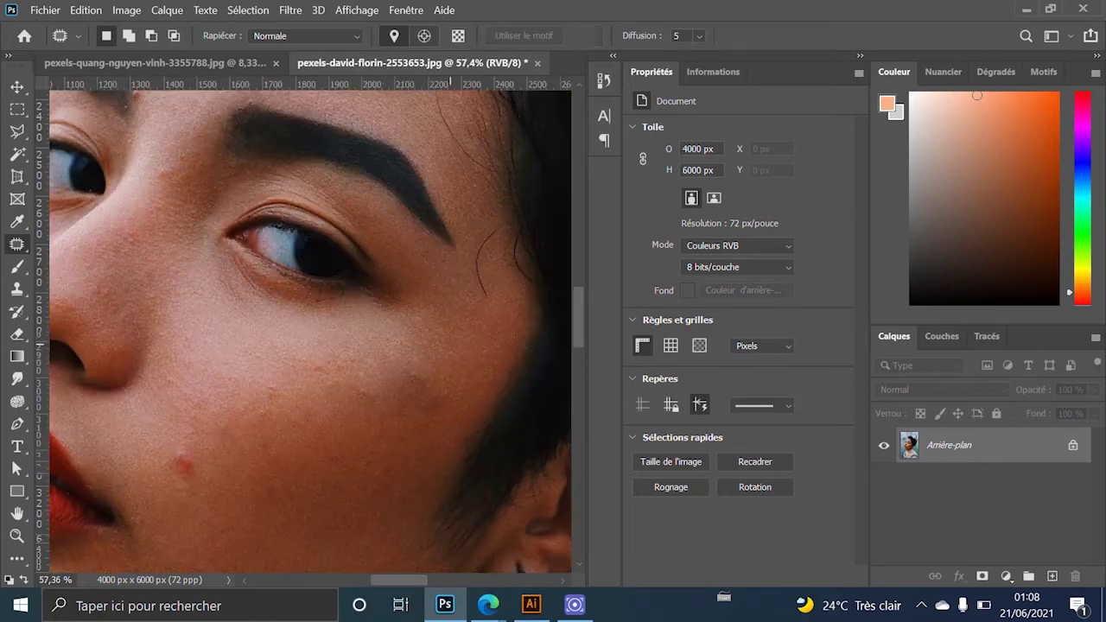
scroll(375, 346, down, 2)
scroll(372, 329, down, 2)
scroll(371, 329, up, 2)
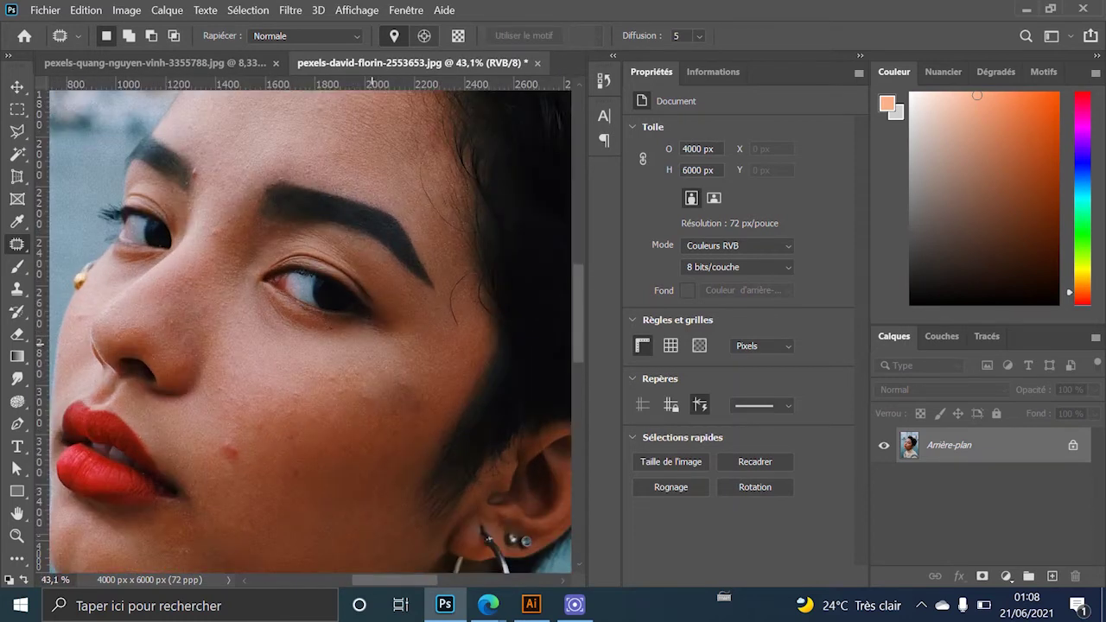
scroll(363, 328, down, 1)
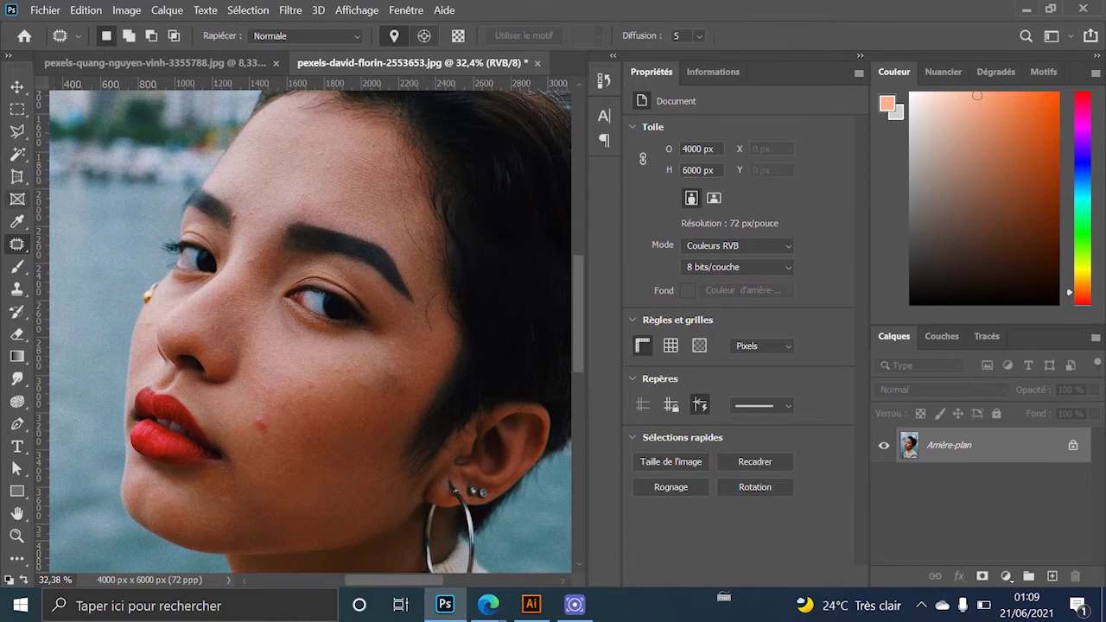
right_click(17, 243)
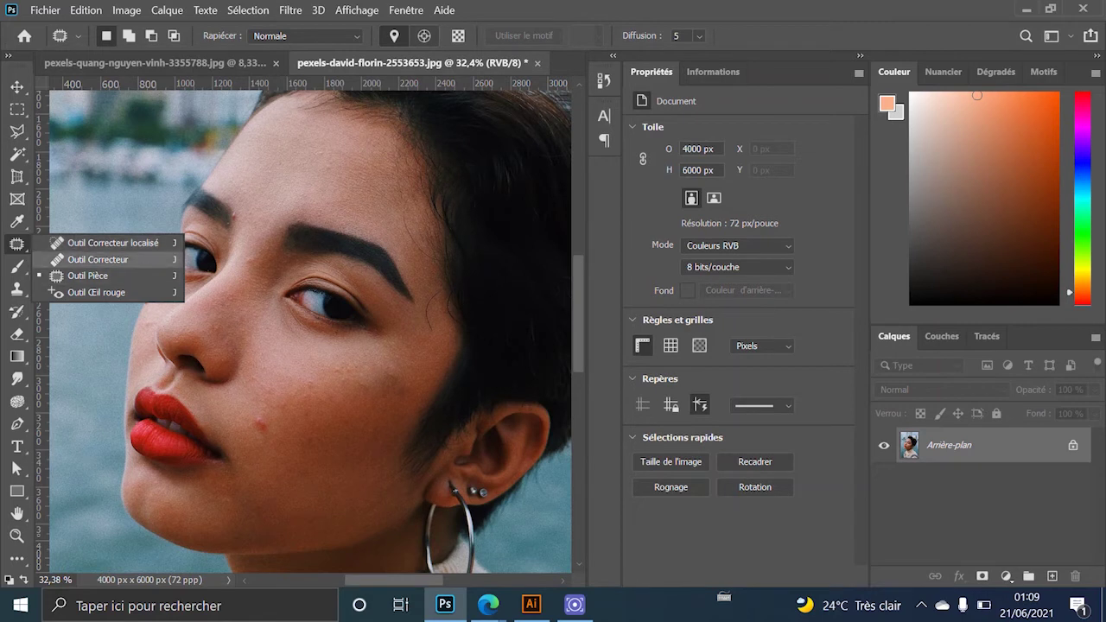
key(Escape)
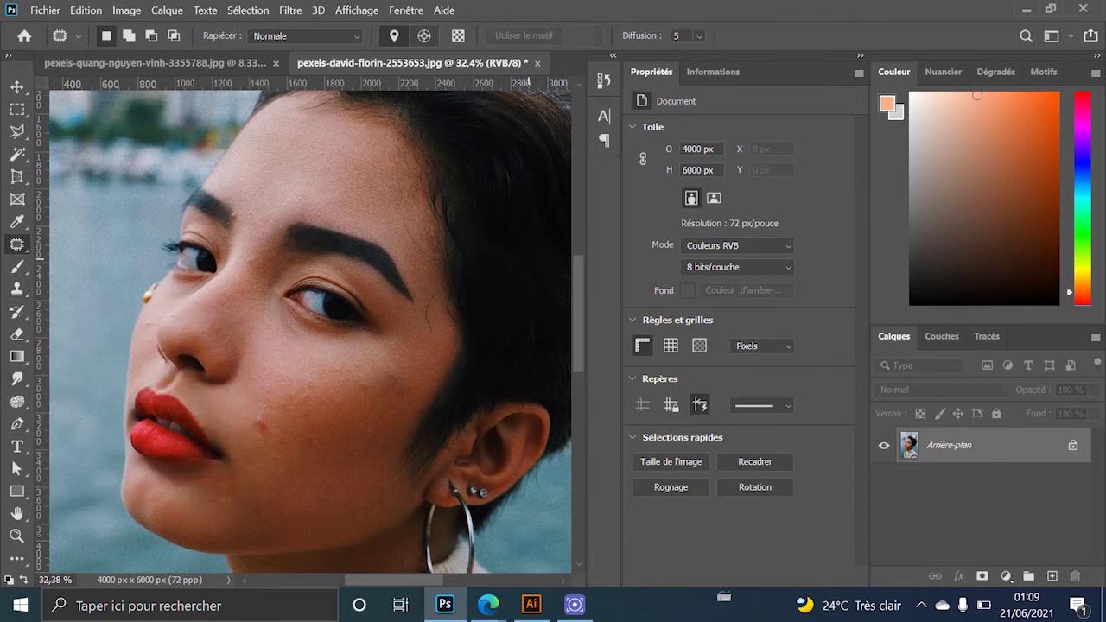
Step back through history to restore the cheek piercings, then switch to the Clone Stamp tool
key(ctrl+shift+z)
key(ctrl+shift+z)
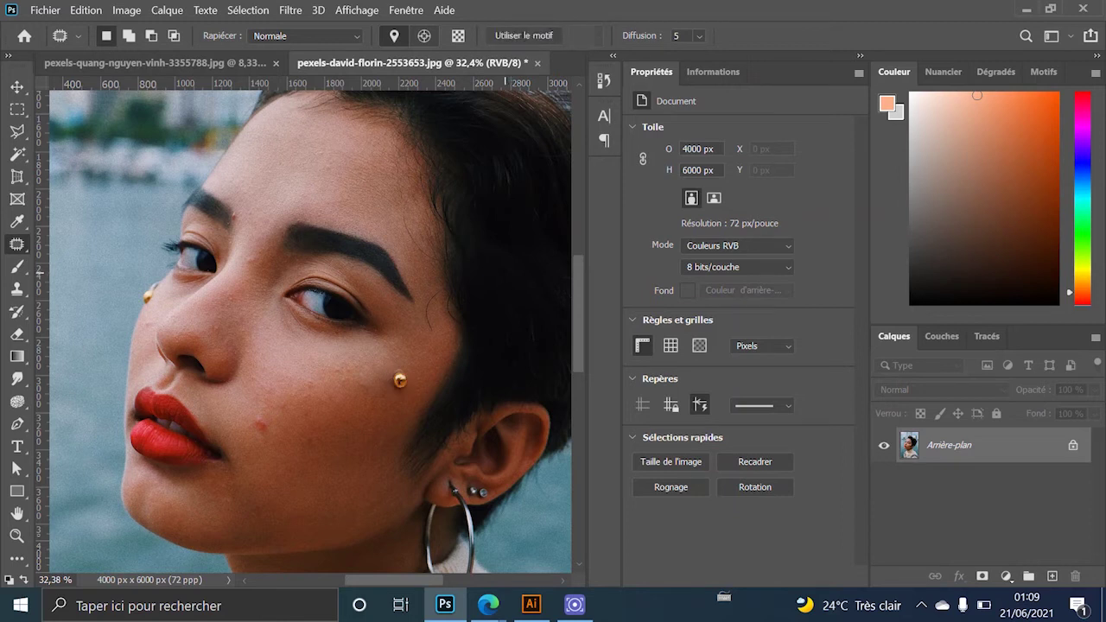
key(ctrl+shift+z)
key(ctrl+shift+z)
key(ctrl+shift+z)
key(ctrl+shift+z)
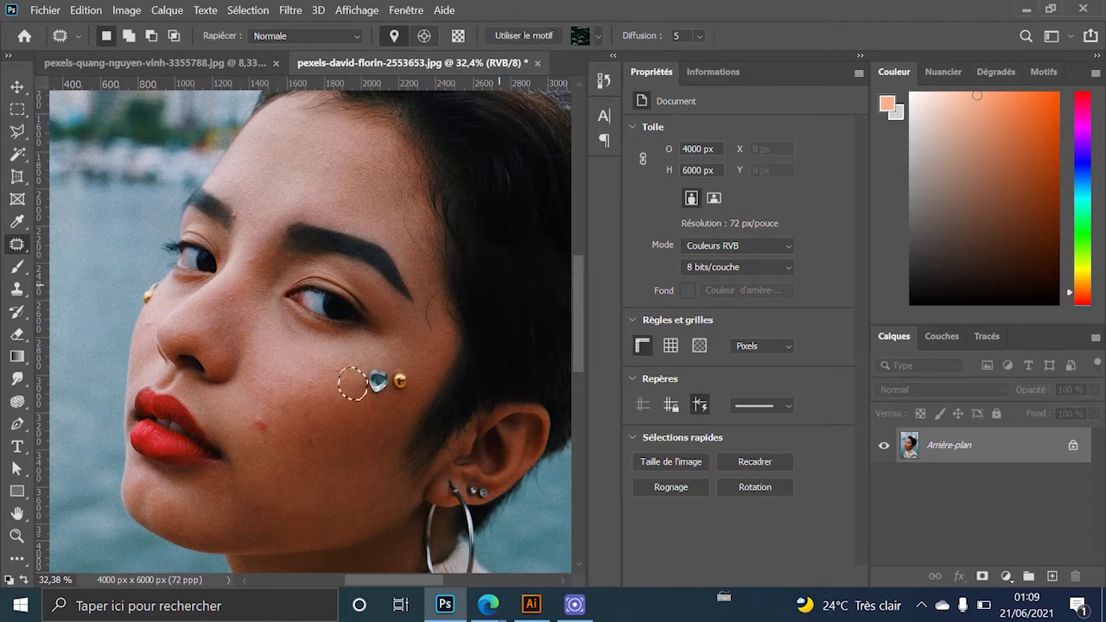
key(ctrl+shift+z)
right_click(17, 243)
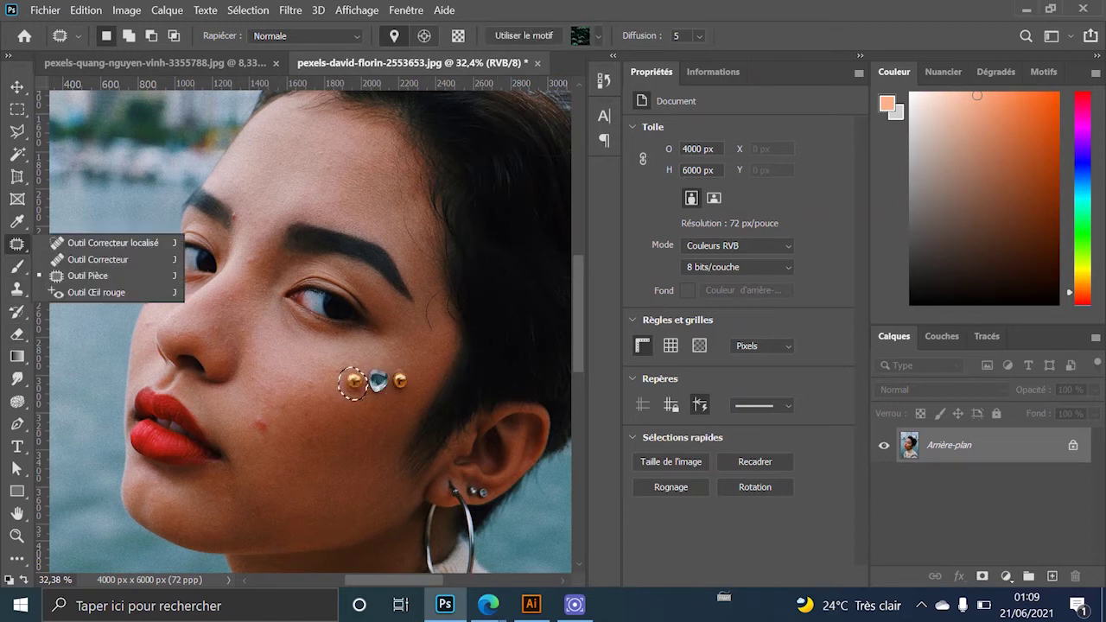
click(16, 288)
right_click(17, 289)
click(95, 284)
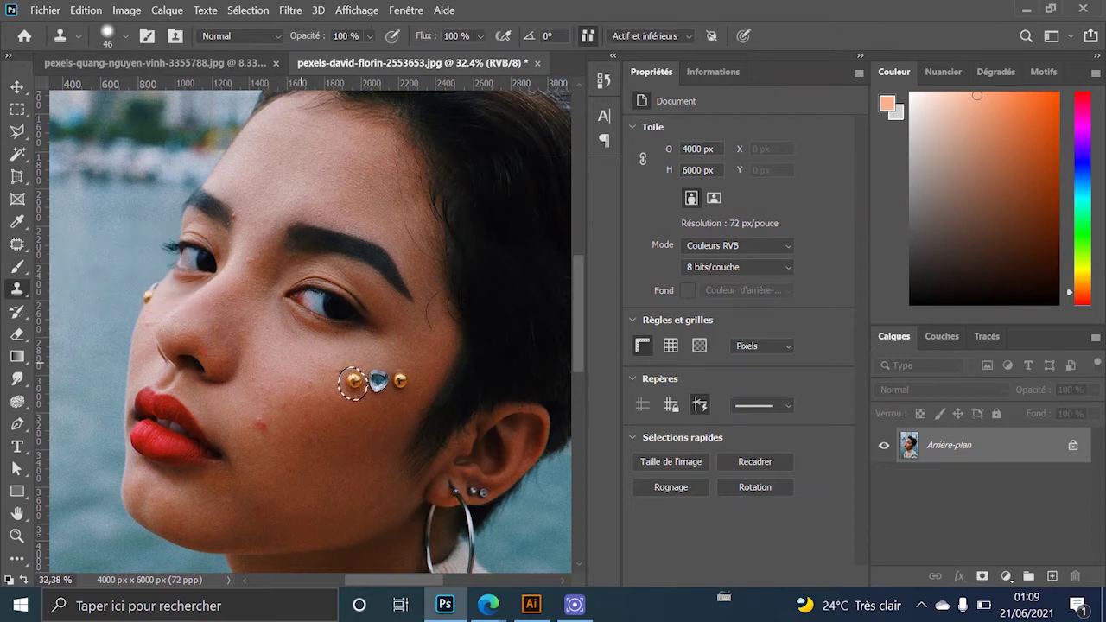
Set the clone brush to 89 px and clone skin over the dark cheek mole
scroll(353, 382, up, 2)
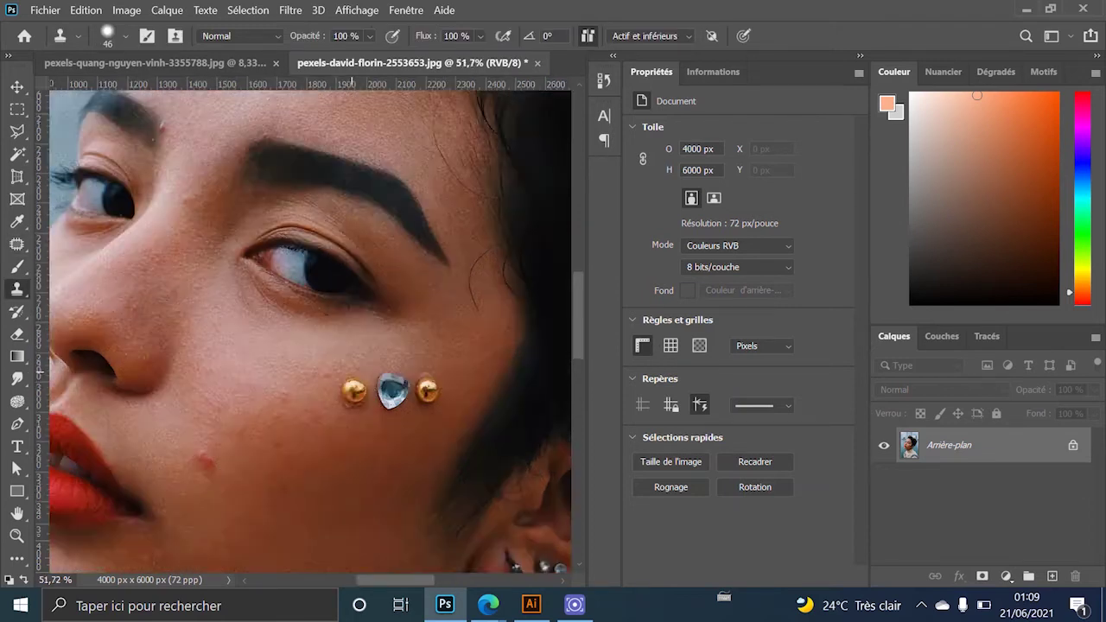
scroll(353, 383, up, 2)
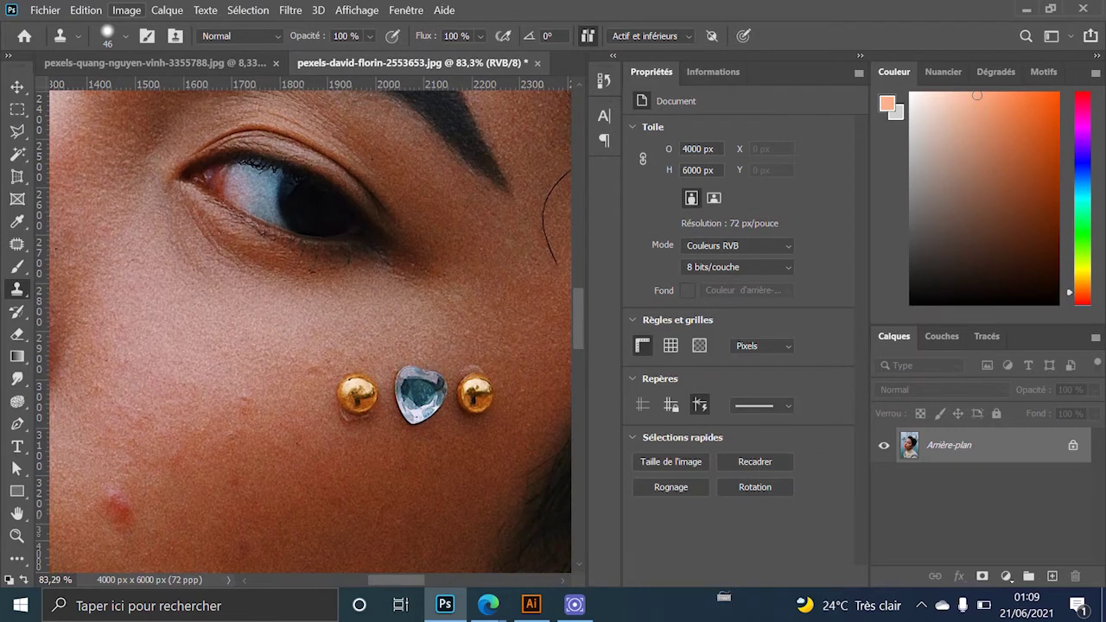
click(126, 35)
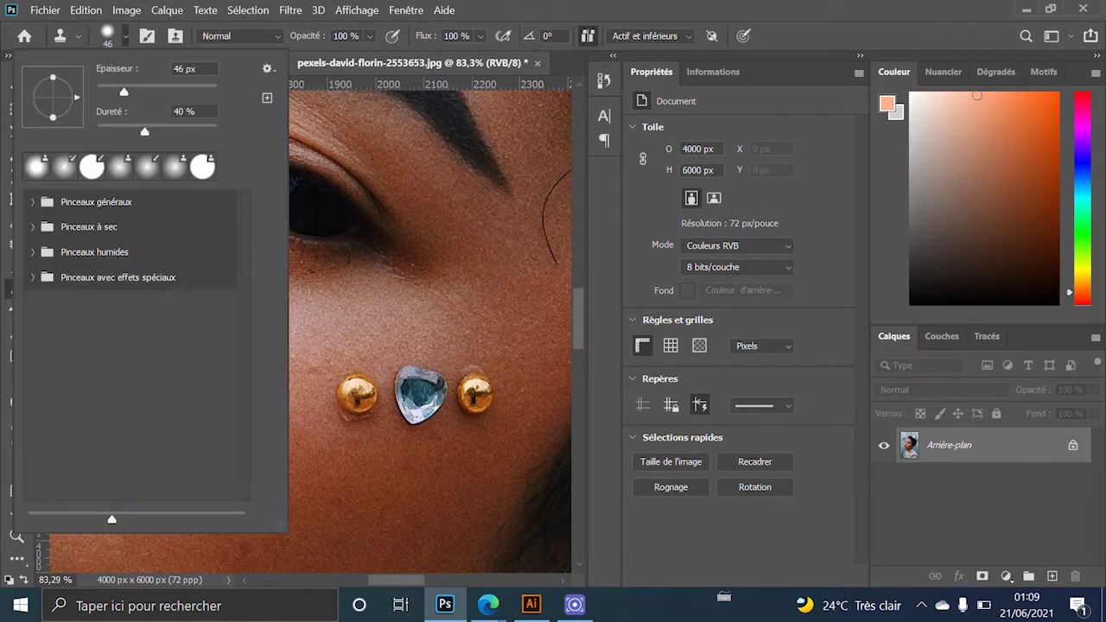
drag(124, 91, 149, 91)
key(Return)
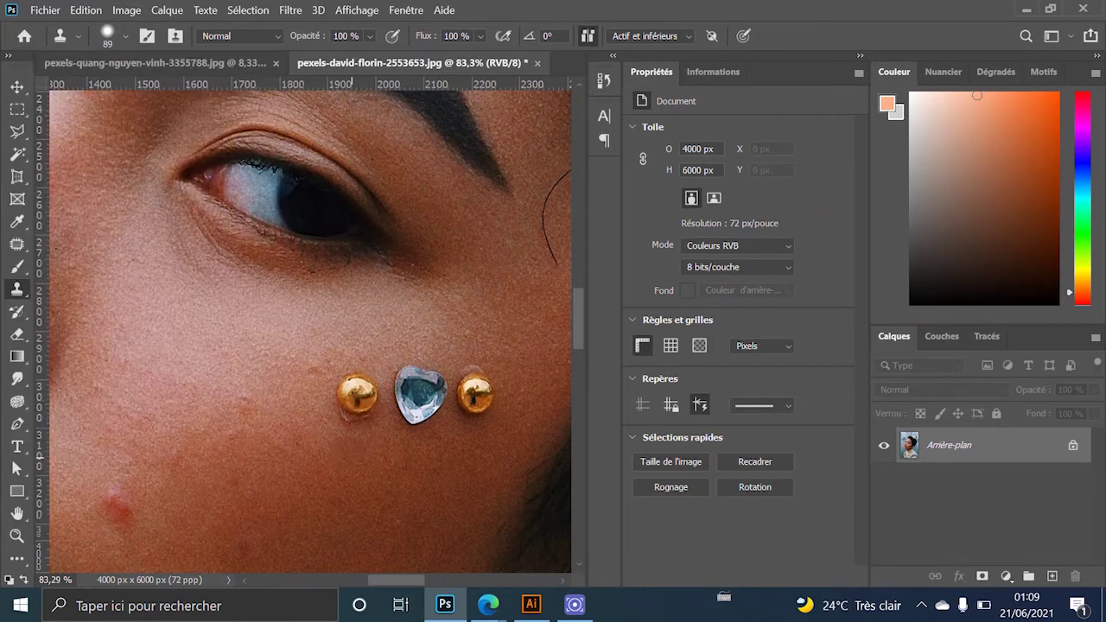
right_click(255, 418)
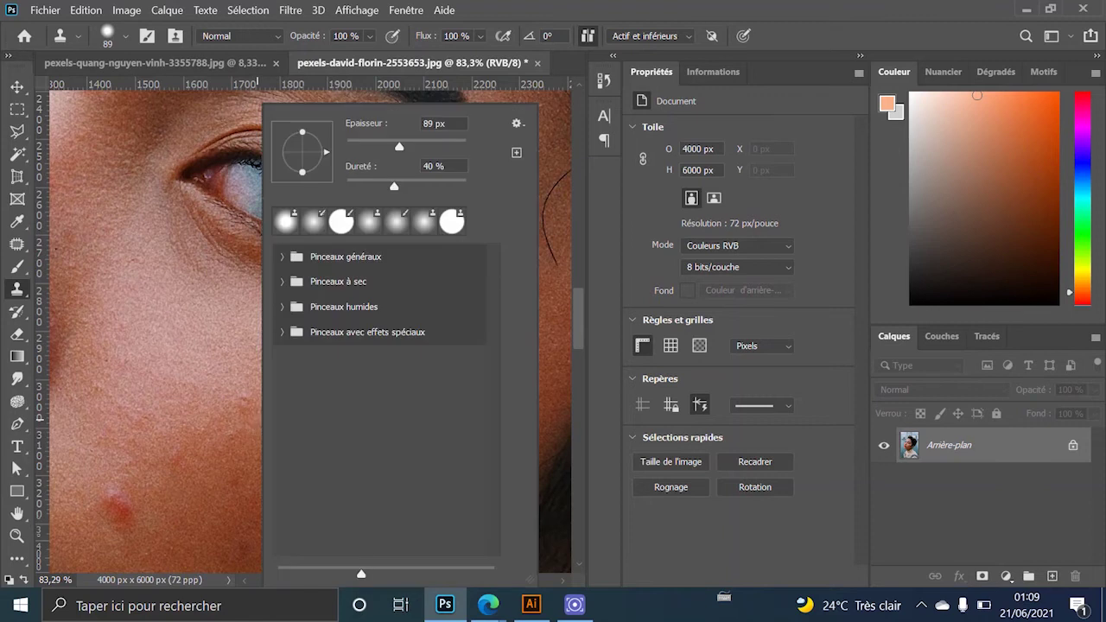
key(Return)
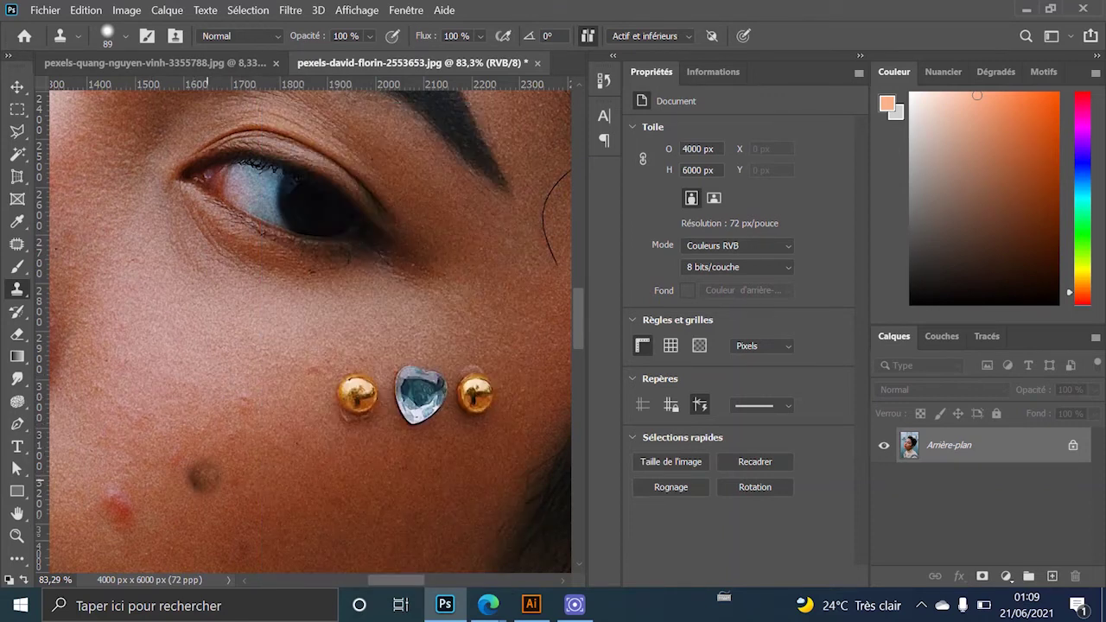
click(202, 475)
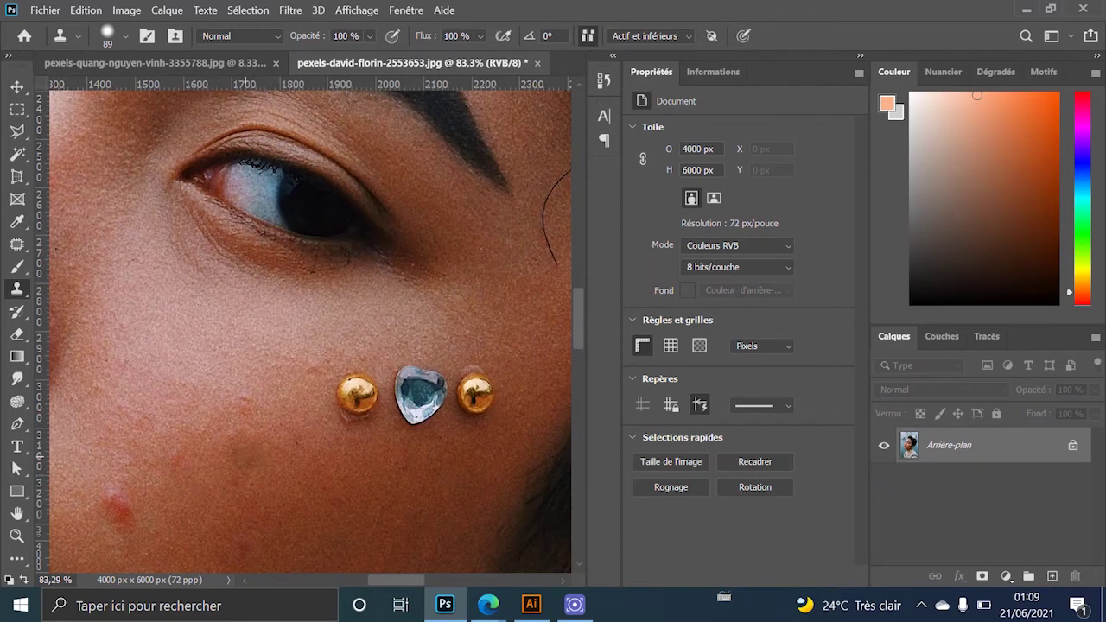
With a ~129 px brush, clone skin over the blemish below the studs and the left gold stud
right_click(242, 453)
drag(387, 147, 404, 147)
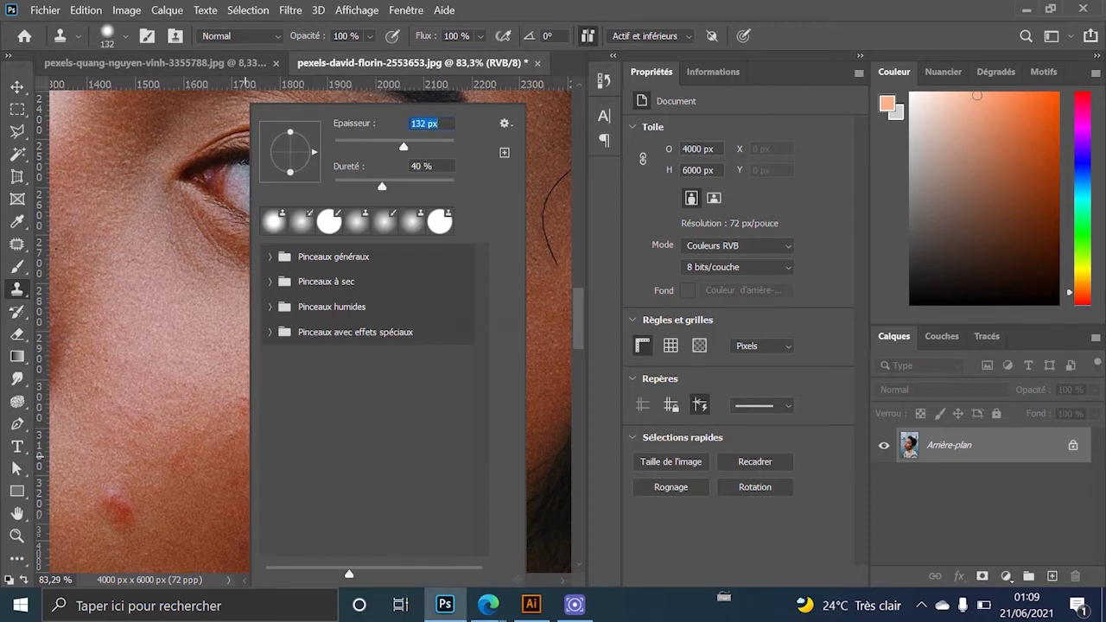
key(Return)
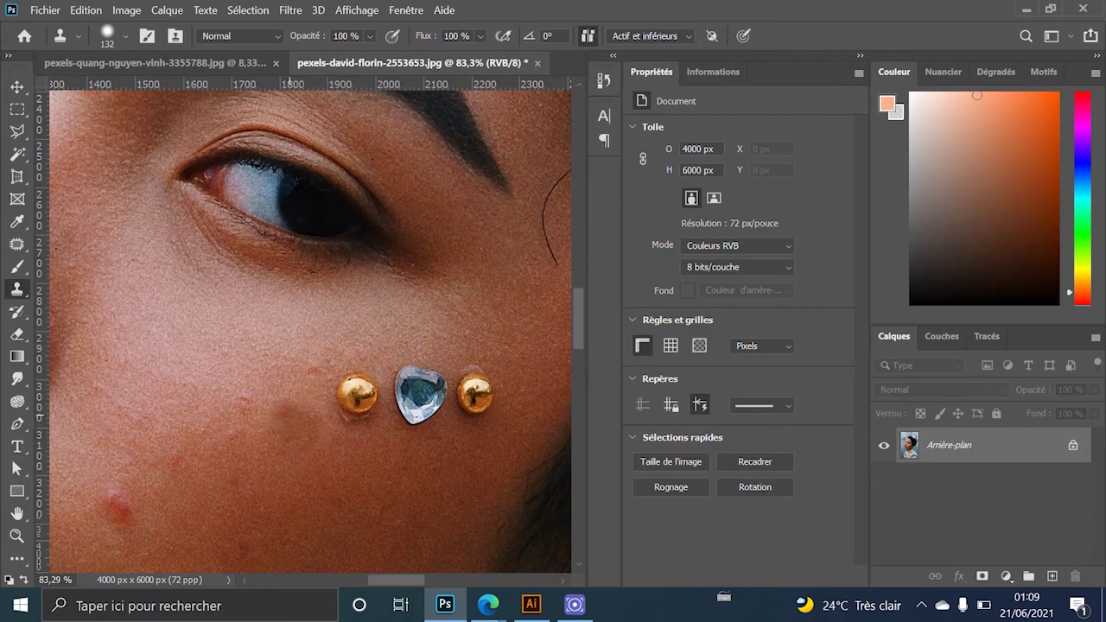
drag(290, 417, 317, 445)
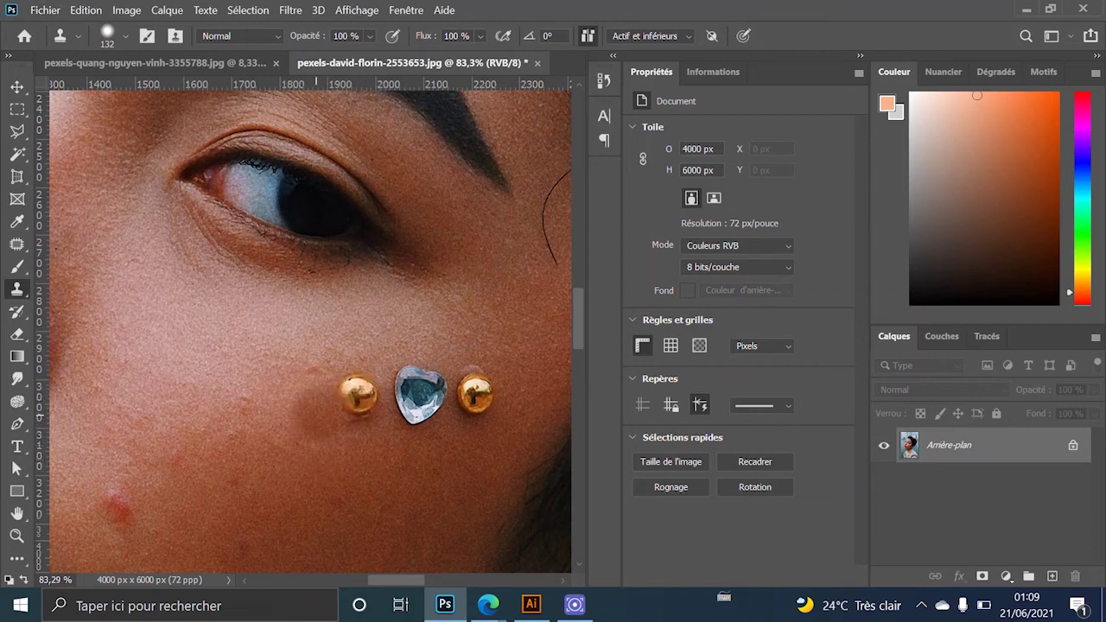
drag(342, 396, 357, 398)
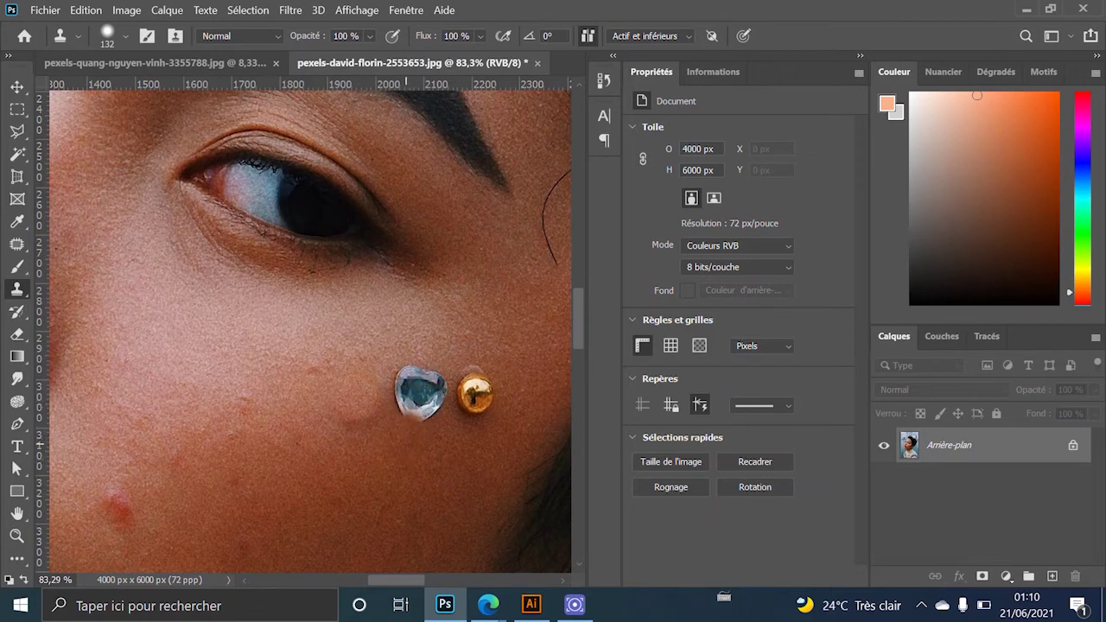
Try a 251 px clone over the heart gem, undo it, and shrink the brush to 102 px
right_click(404, 416)
drag(564, 147, 584, 147)
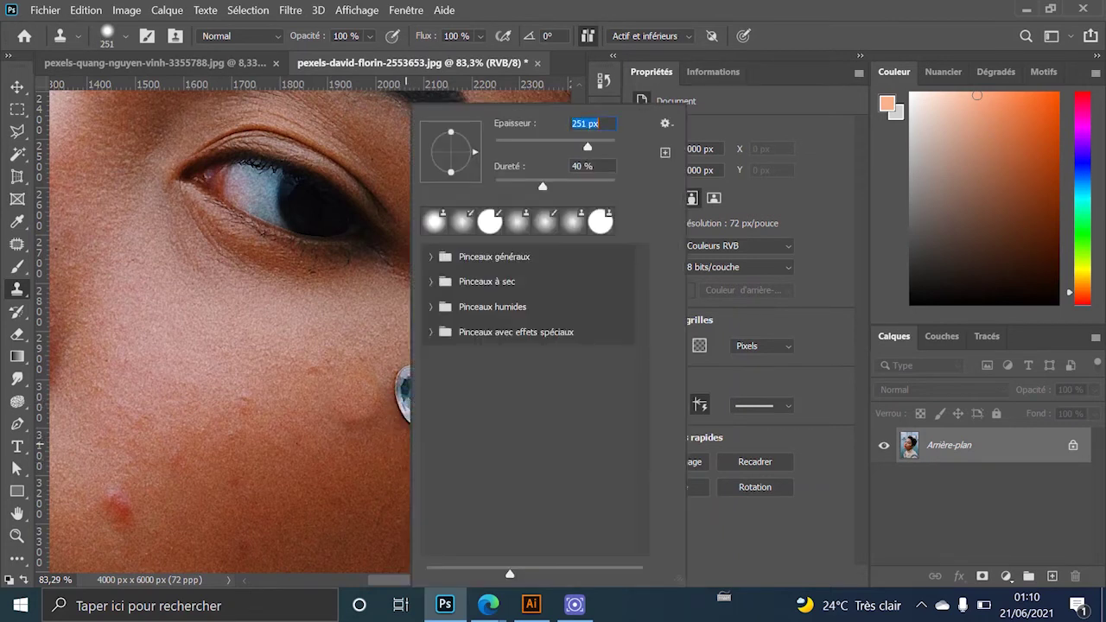
key(Return)
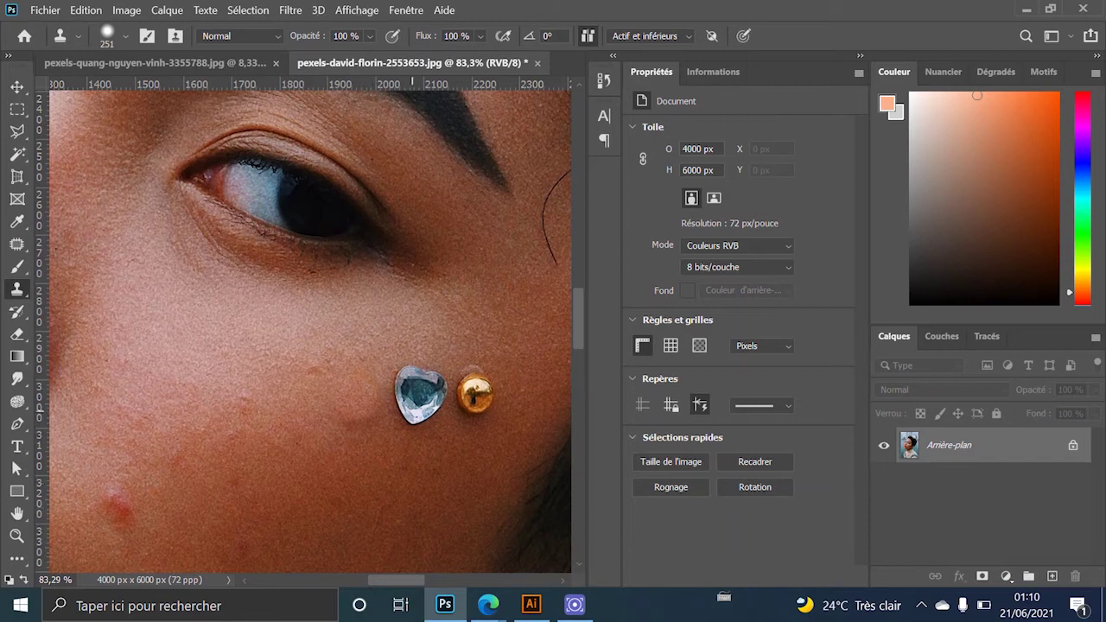
click(404, 400)
key(ctrl+z)
right_click(339, 421)
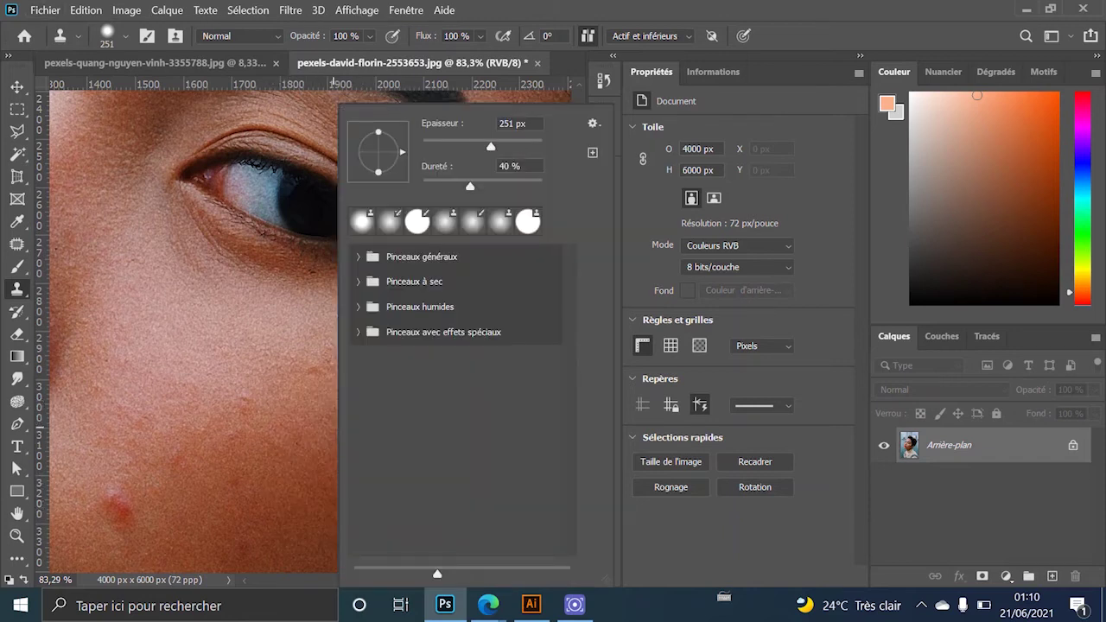
drag(491, 147, 480, 147)
key(Return)
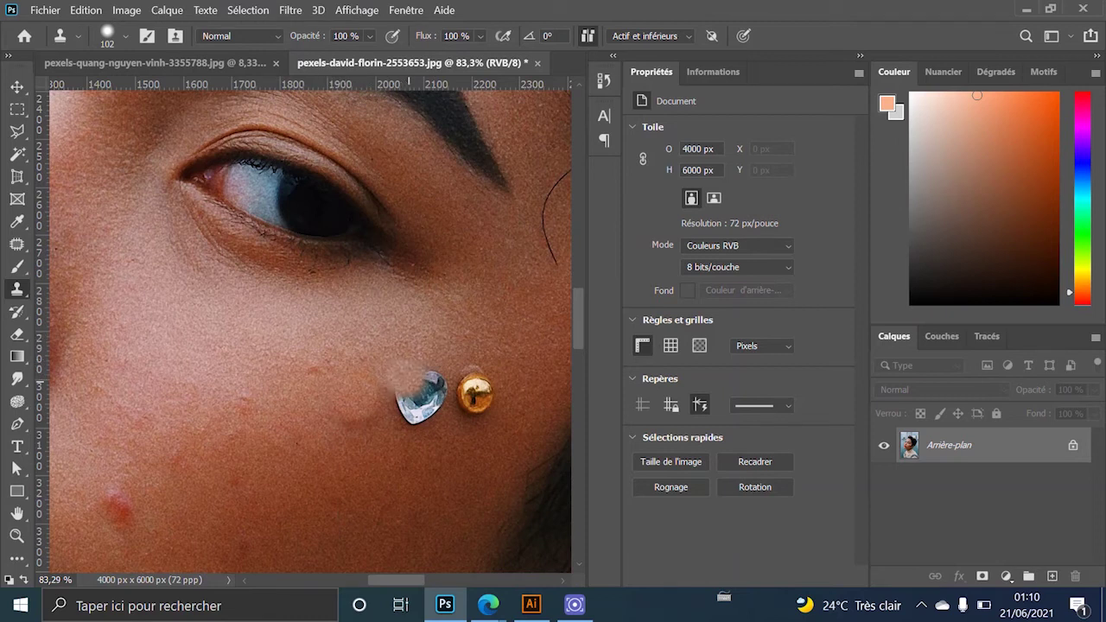
Set the brush to 141 px and paint cloned skin over the heart gem
right_click(406, 341)
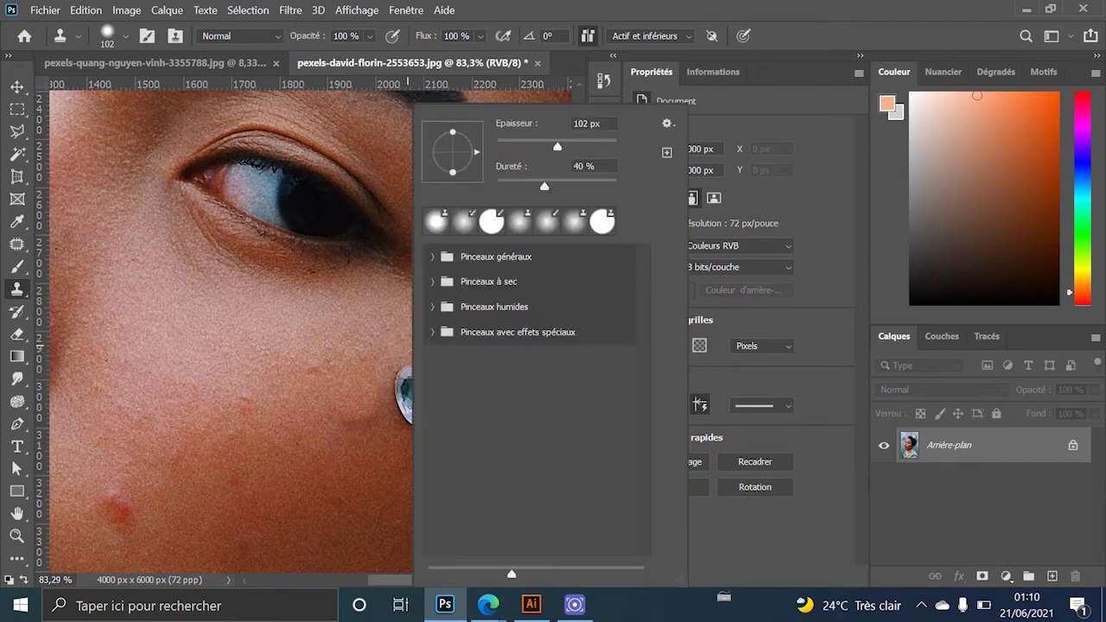
drag(564, 147, 571, 147)
key(Return)
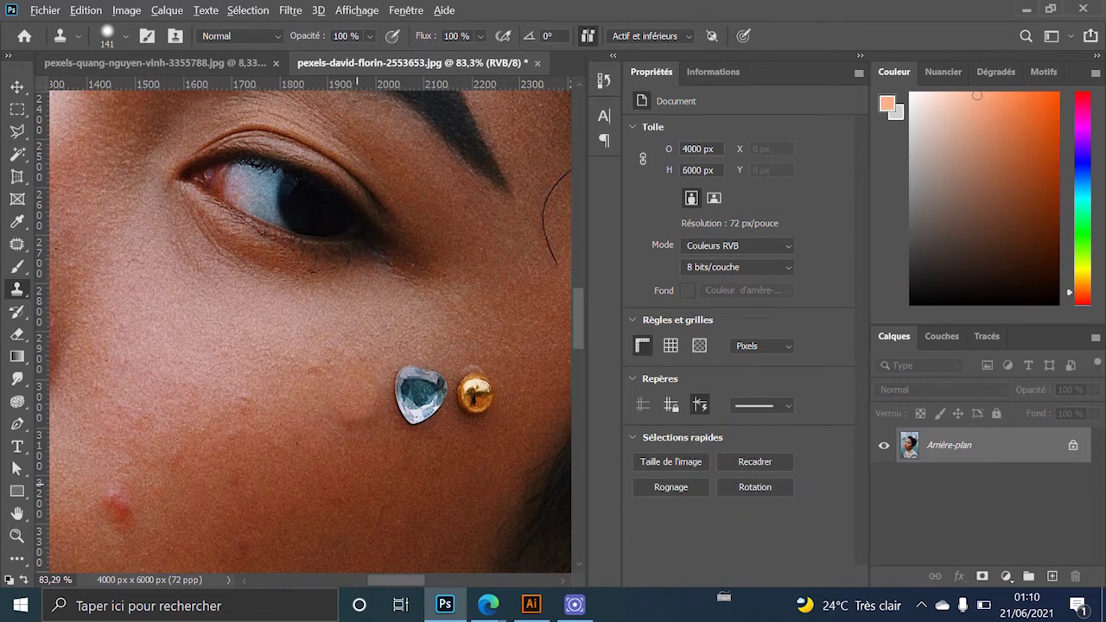
mouse_move(416, 396)
mouse_down()
mouse_move(413, 406)
mouse_move(427, 380)
mouse_move(396, 402)
mouse_up()
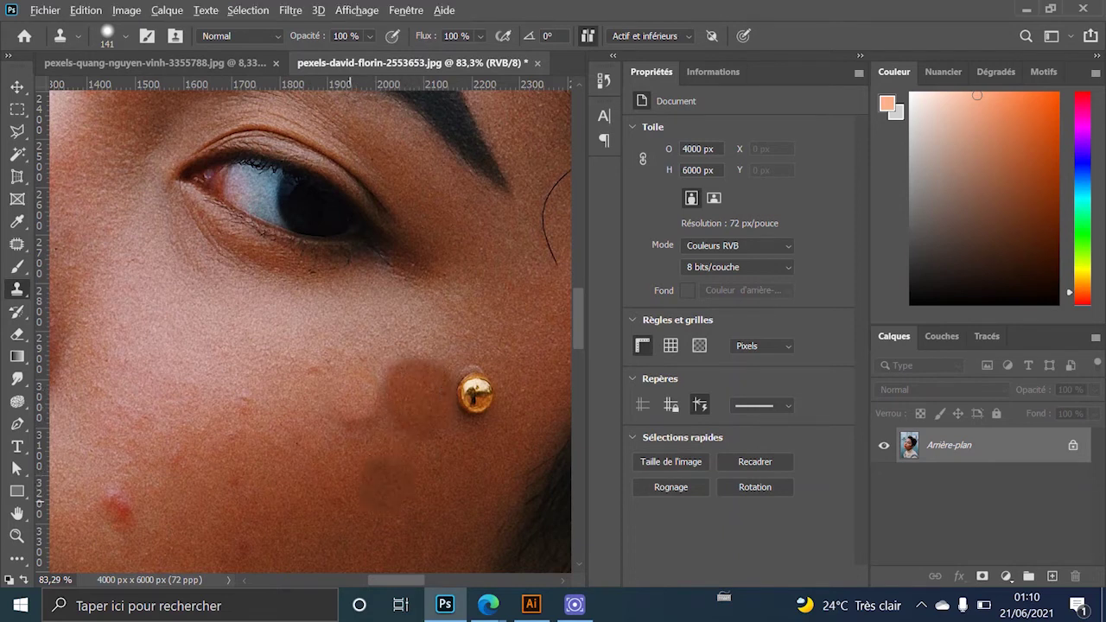
drag(484, 368, 355, 372)
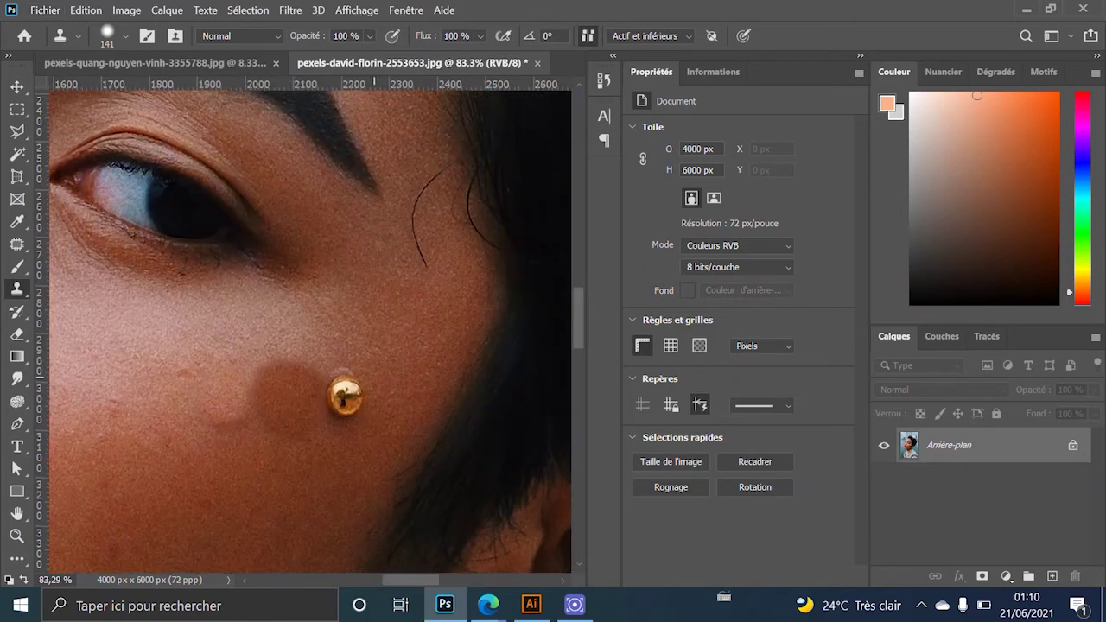
Reset the brush size to 89 px and clone skin over the remaining gold stud
right_click(413, 102)
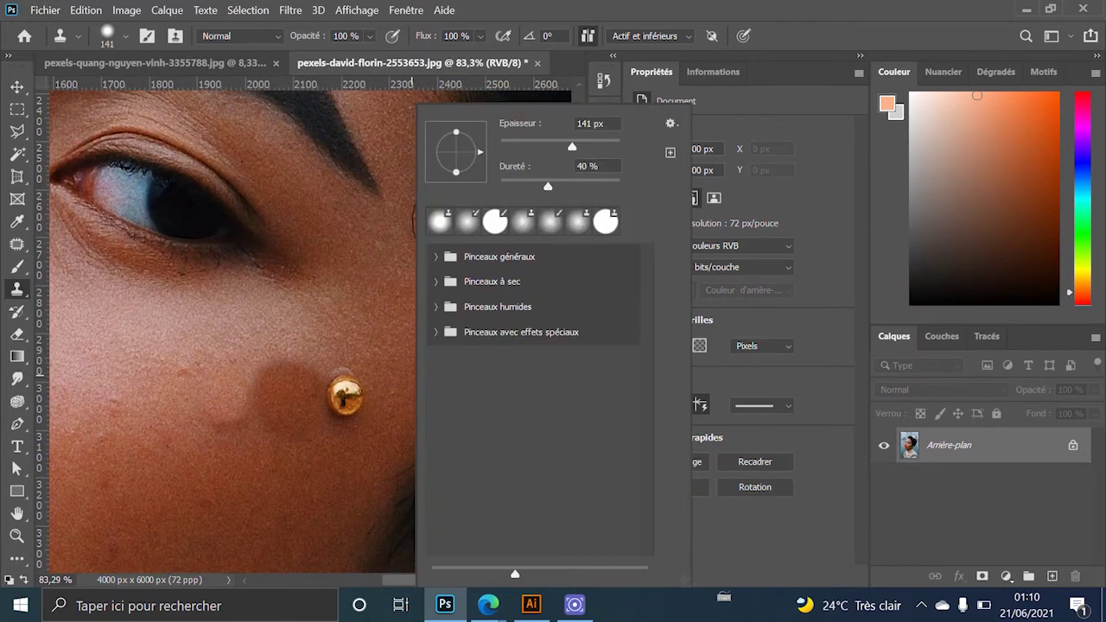
double_click(590, 123)
text(89)
key(Return)
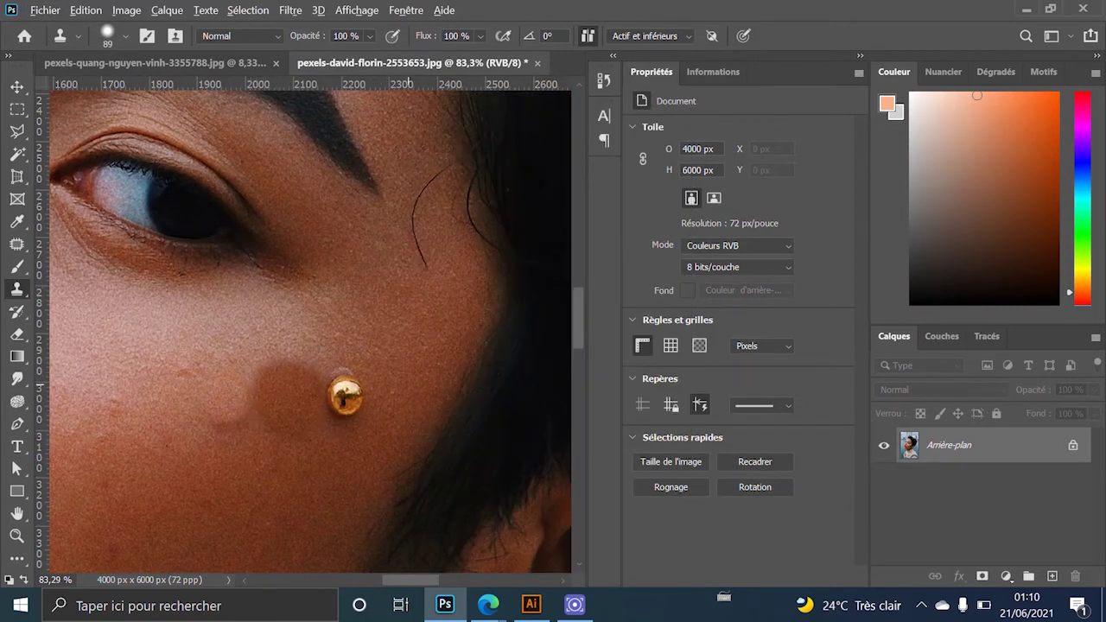
click(346, 394)
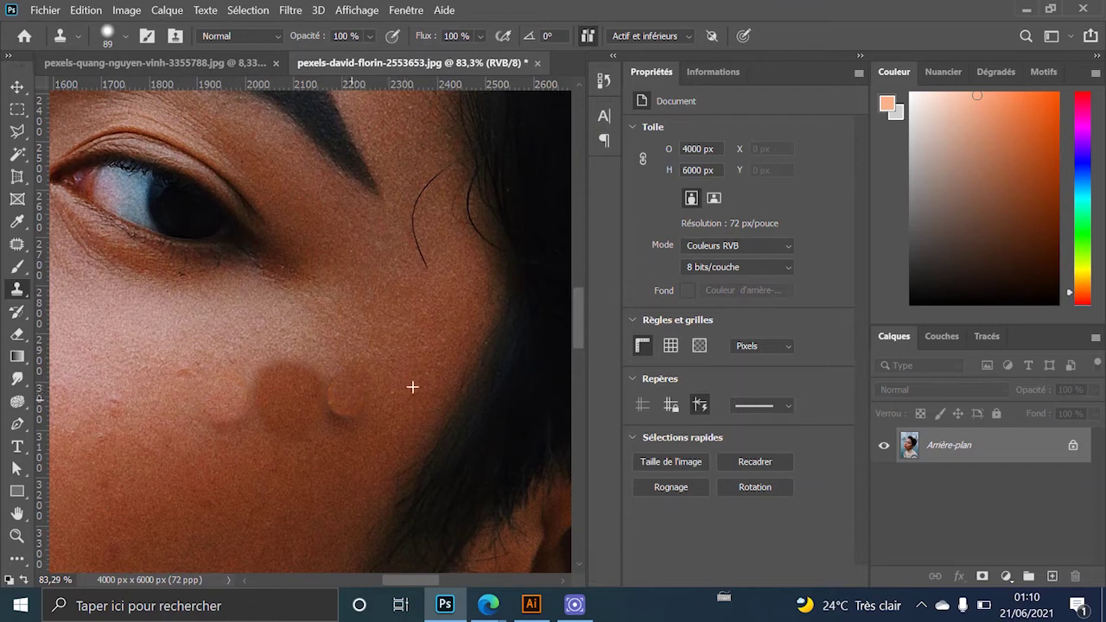
Zoom into the cheek, try cloning over a blemish, and undo it
scroll(311, 328, down, 3)
scroll(311, 329, down, 2)
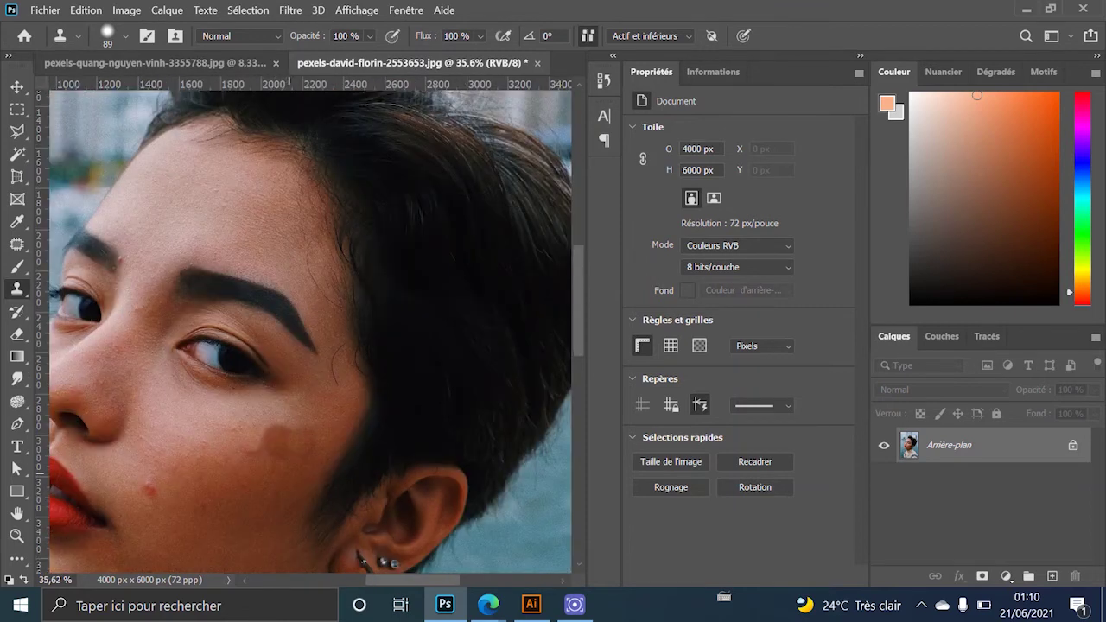
scroll(311, 328, left, 2)
scroll(311, 328, left, 1)
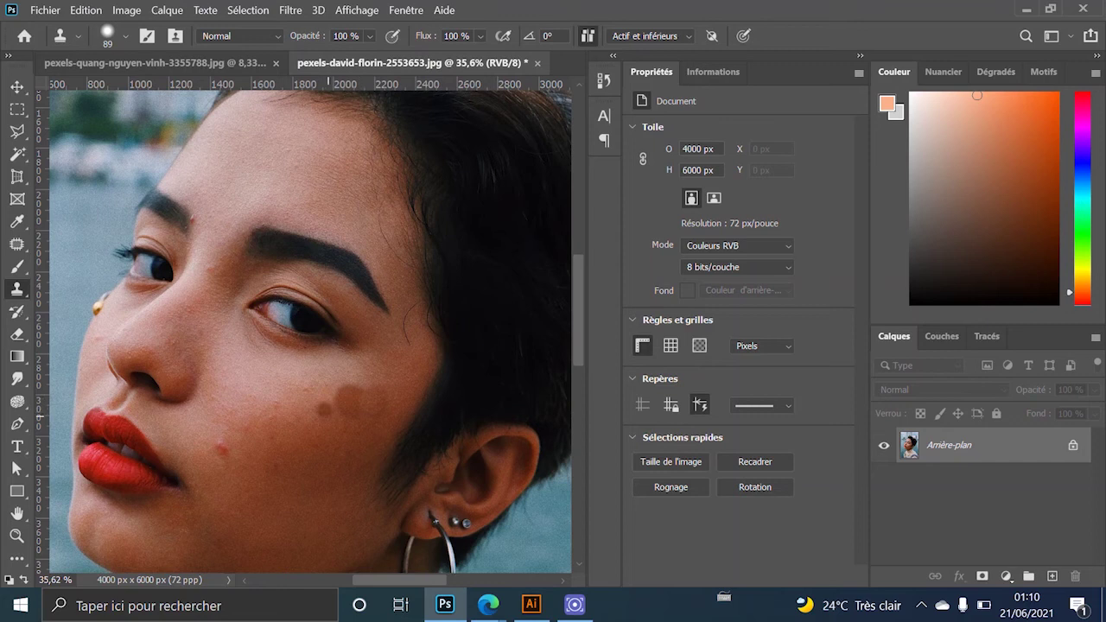
click(324, 410)
key(ctrl+z)
Bring back the heart gem and gold stud, re-zoom on the cheek, and show the healing tools
click(359, 400)
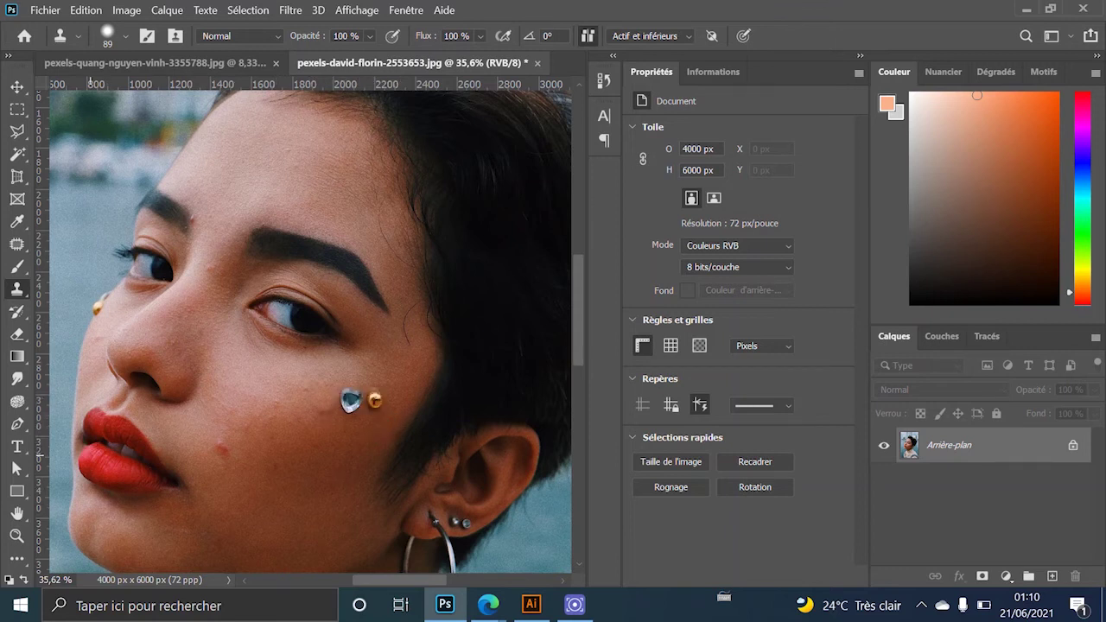
click(324, 401)
scroll(167, 348, up, 1)
scroll(167, 348, up, 3)
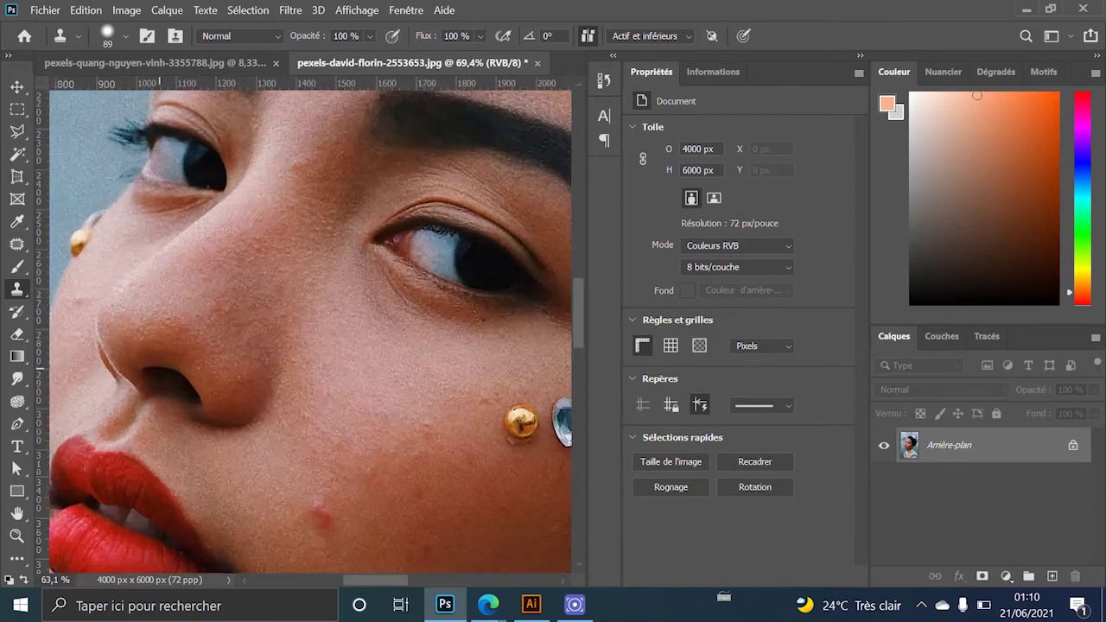
scroll(167, 348, down, 3)
scroll(167, 349, up, 2)
scroll(200, 388, down, 2)
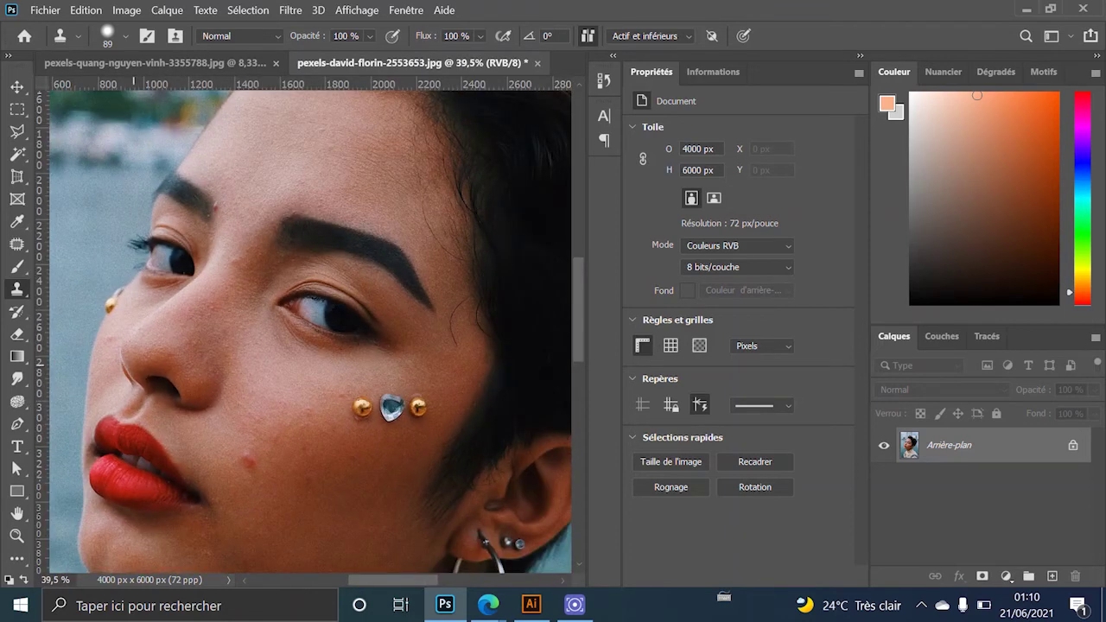
scroll(286, 307, up, 1)
scroll(285, 307, up, 2)
scroll(285, 306, down, 1)
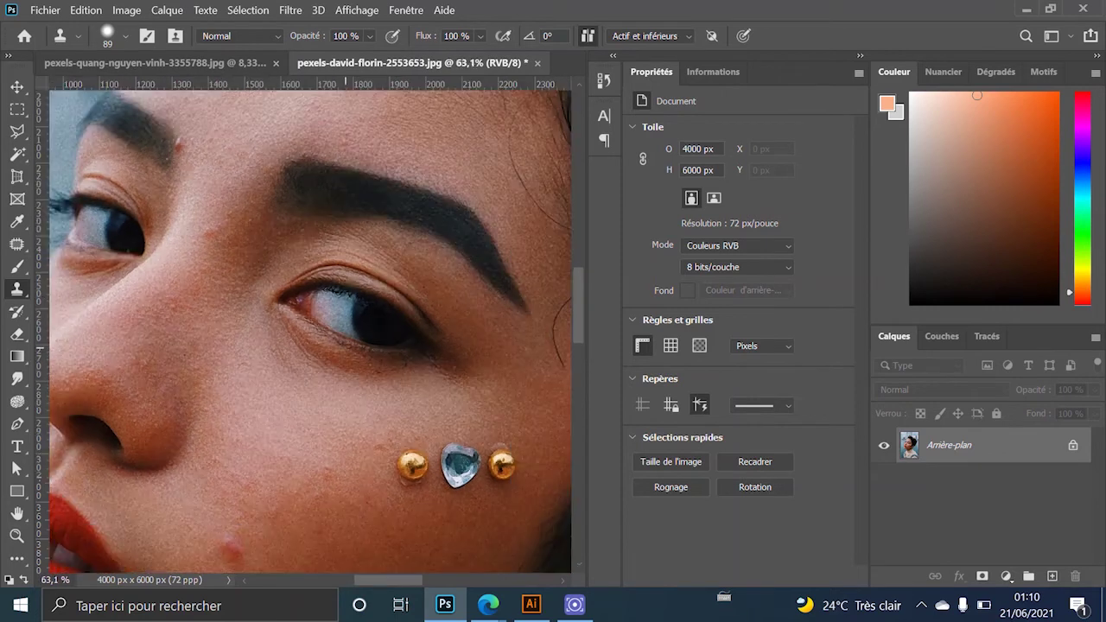
scroll(309, 331, down, 3)
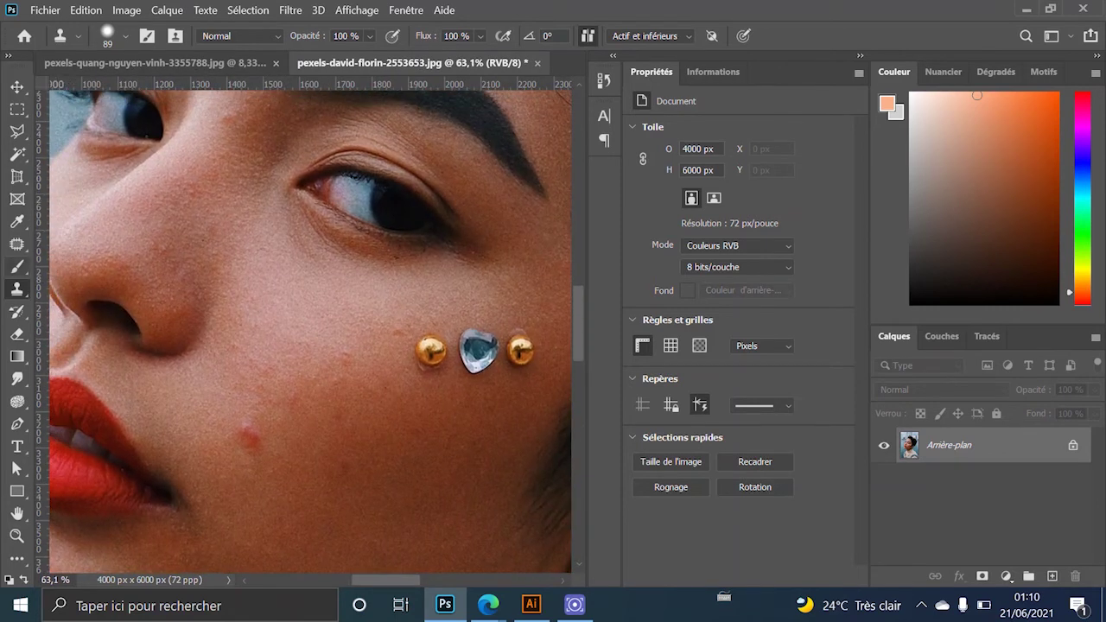
click(17, 243)
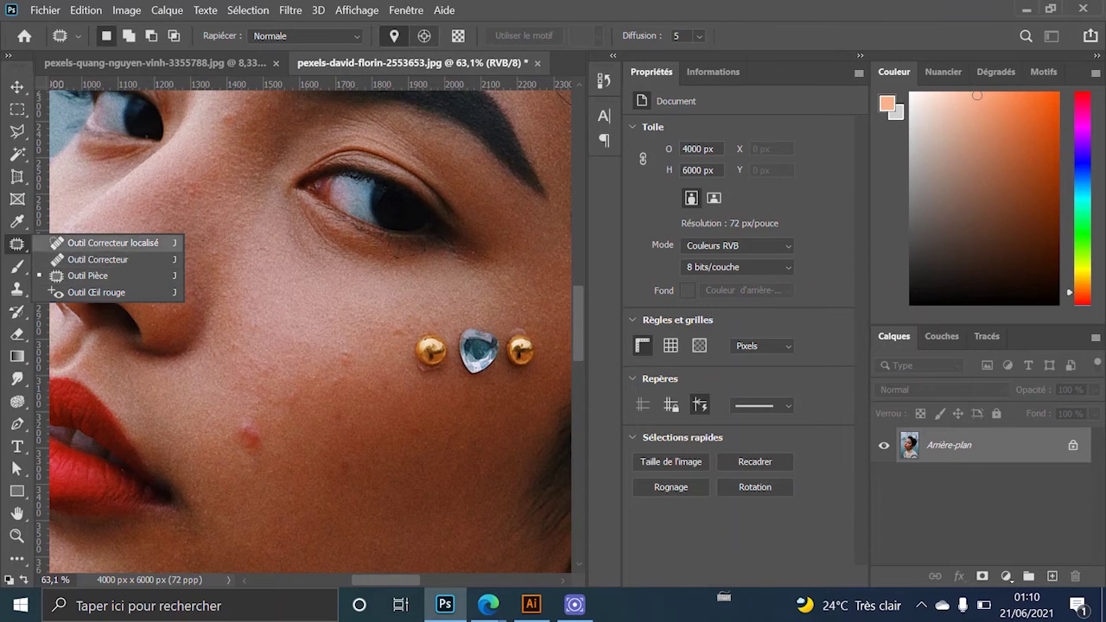
With the Spot Healing Brush, heal the cheek pimple and two nearby cheek spots
click(104, 243)
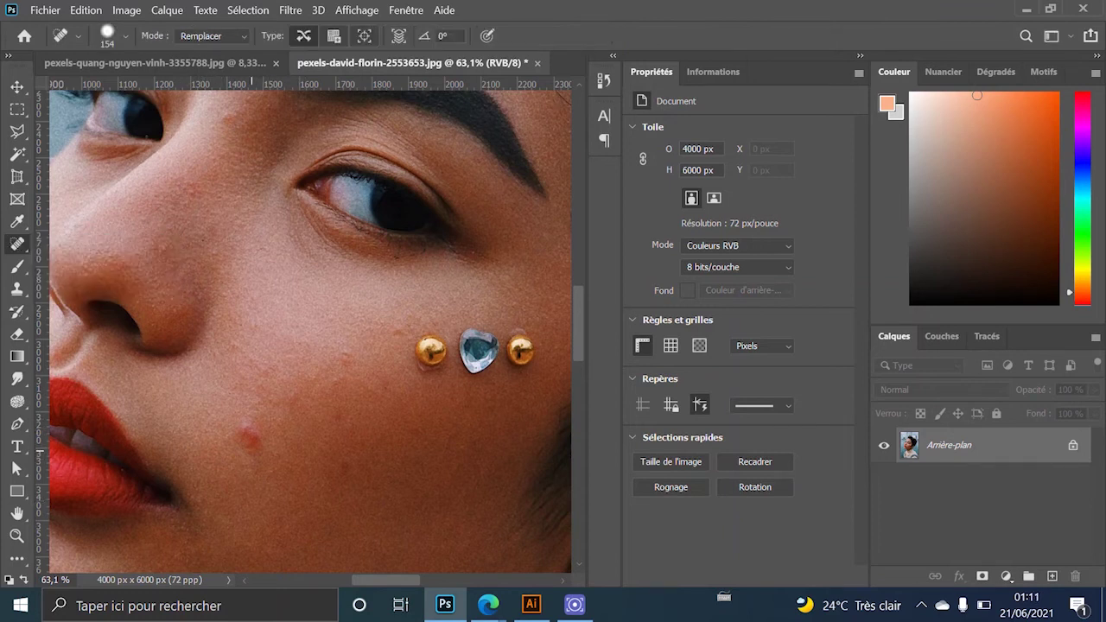
scroll(248, 432, up, 2)
scroll(247, 432, up, 2)
scroll(247, 427, down, 1)
scroll(247, 428, down, 1)
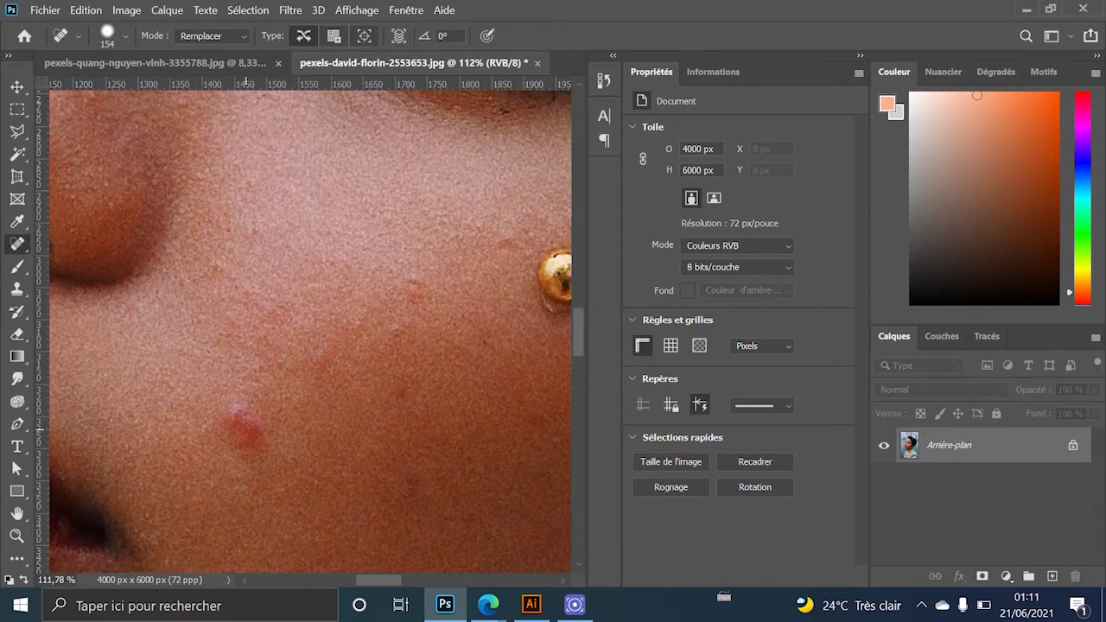
click(245, 423)
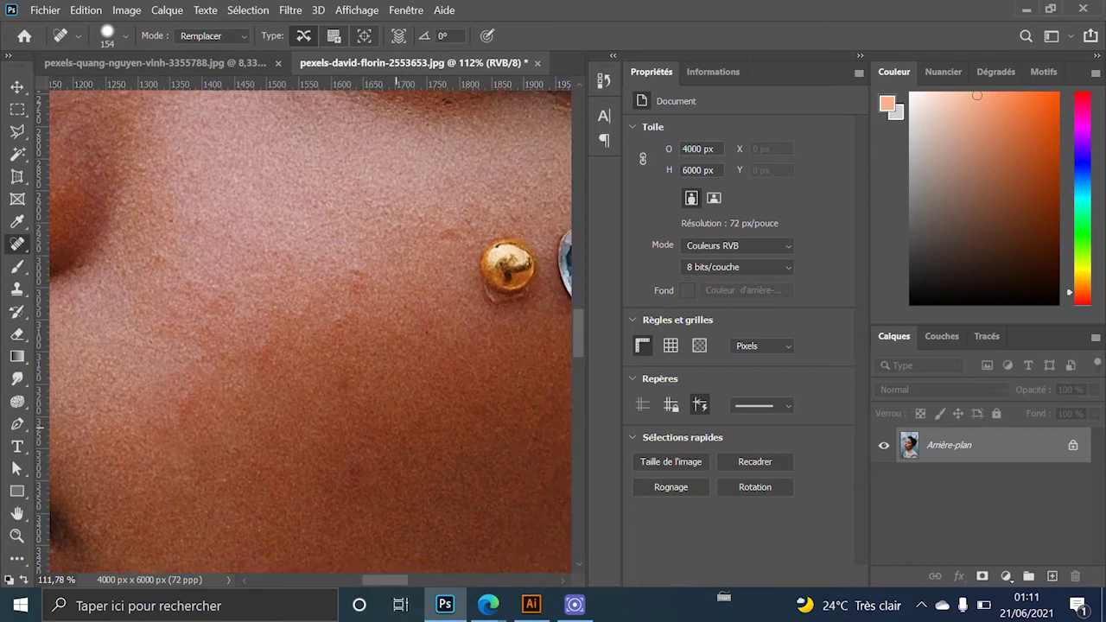
mouse_move(412, 420)
mouse_down()
mouse_move(297, 443)
mouse_move(309, 367)
mouse_up()
click(289, 293)
click(310, 367)
Reduce the healing brush to 42 px and heal the small red spot near the eyebrow
scroll(311, 367, down, 1)
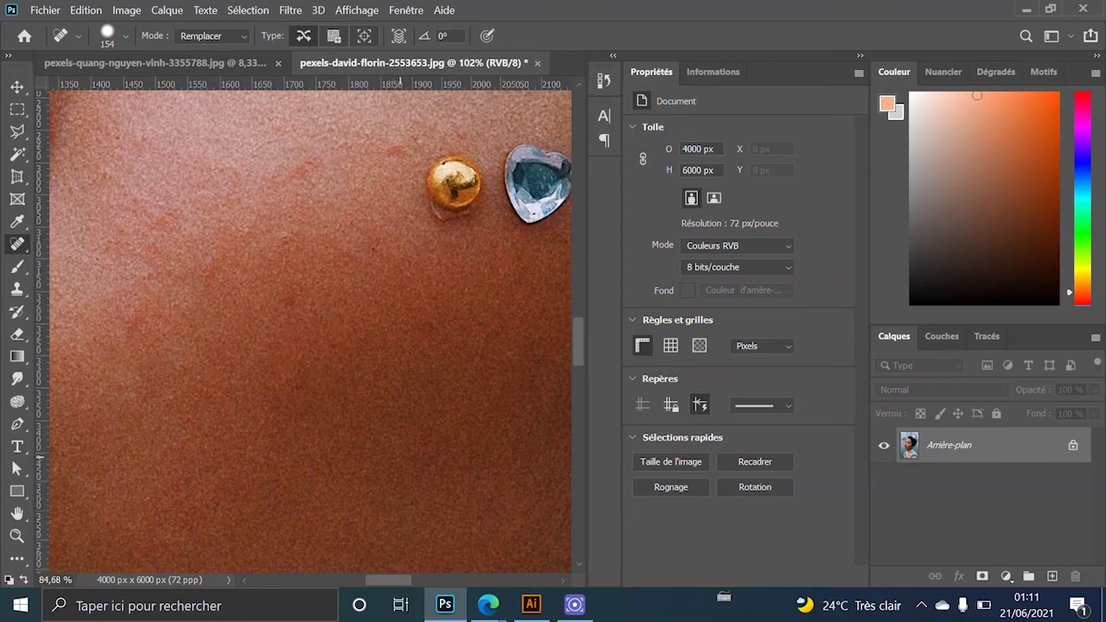
scroll(320, 328, down, 2)
scroll(332, 278, up, 1)
scroll(293, 362, up, 2)
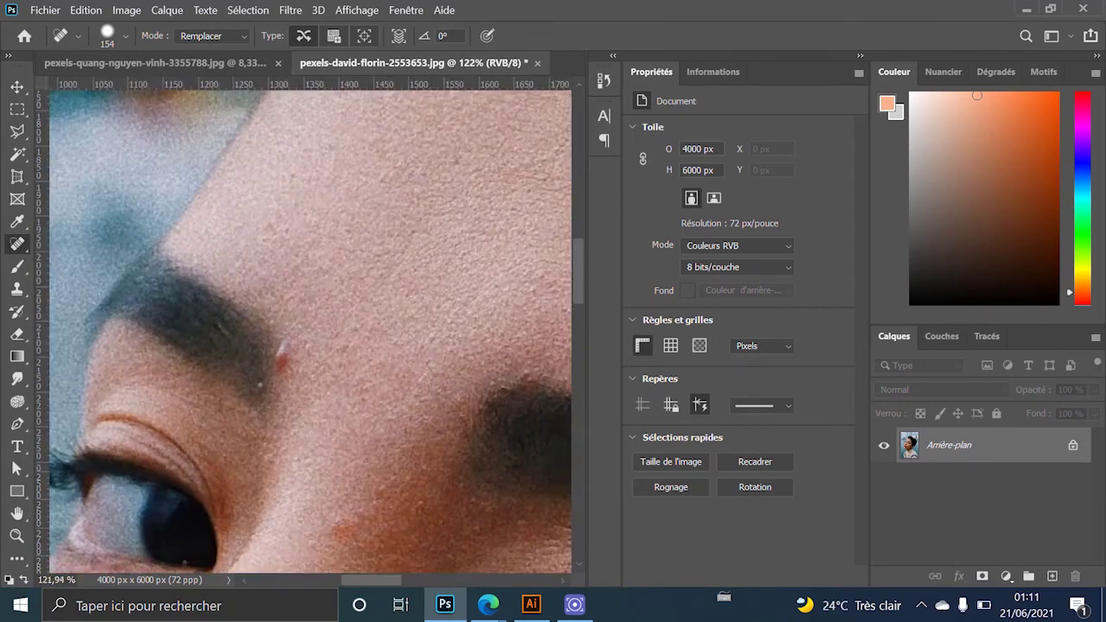
scroll(293, 362, up, 2)
scroll(293, 362, up, 2)
right_click(368, 320)
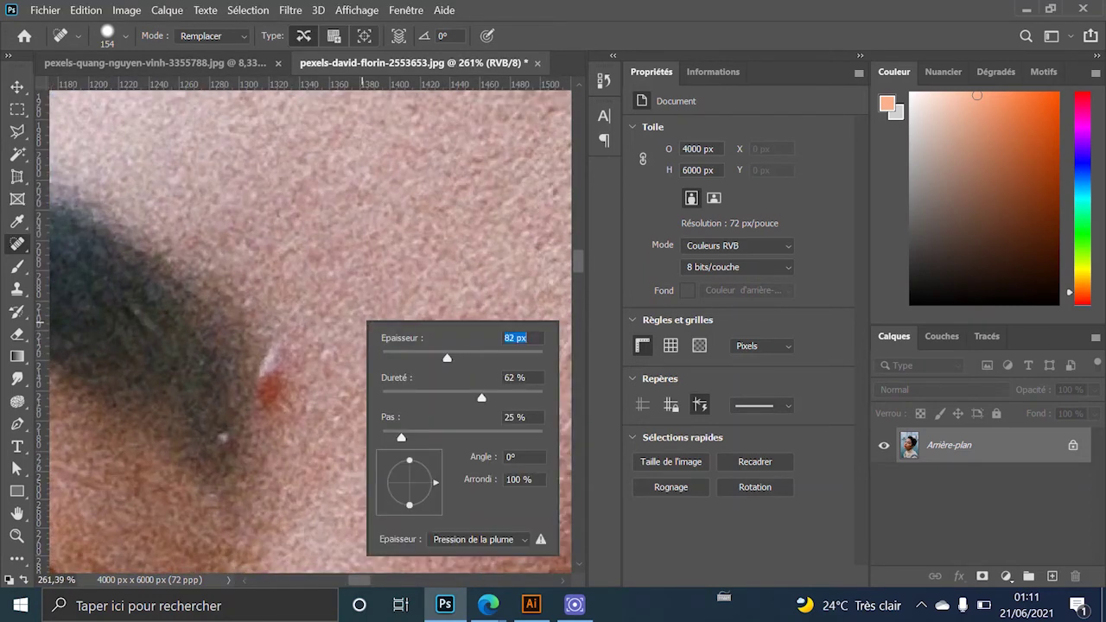
key(Return)
click(272, 371)
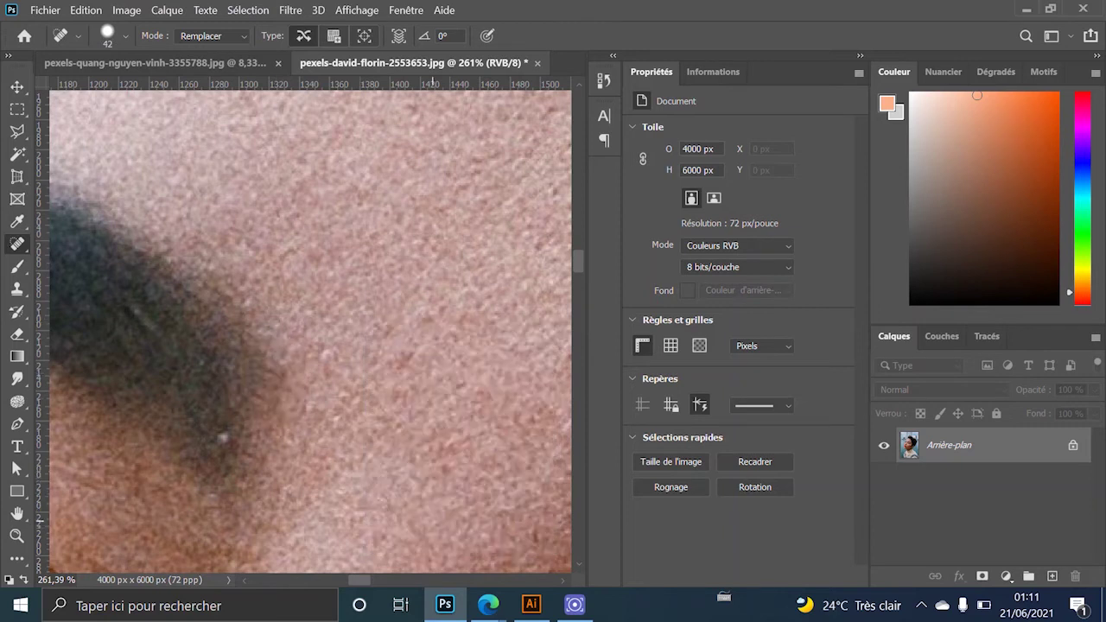
Heal the small mark on the nose
scroll(311, 328, down, 3)
scroll(311, 328, down, 2)
scroll(312, 329, down, 2)
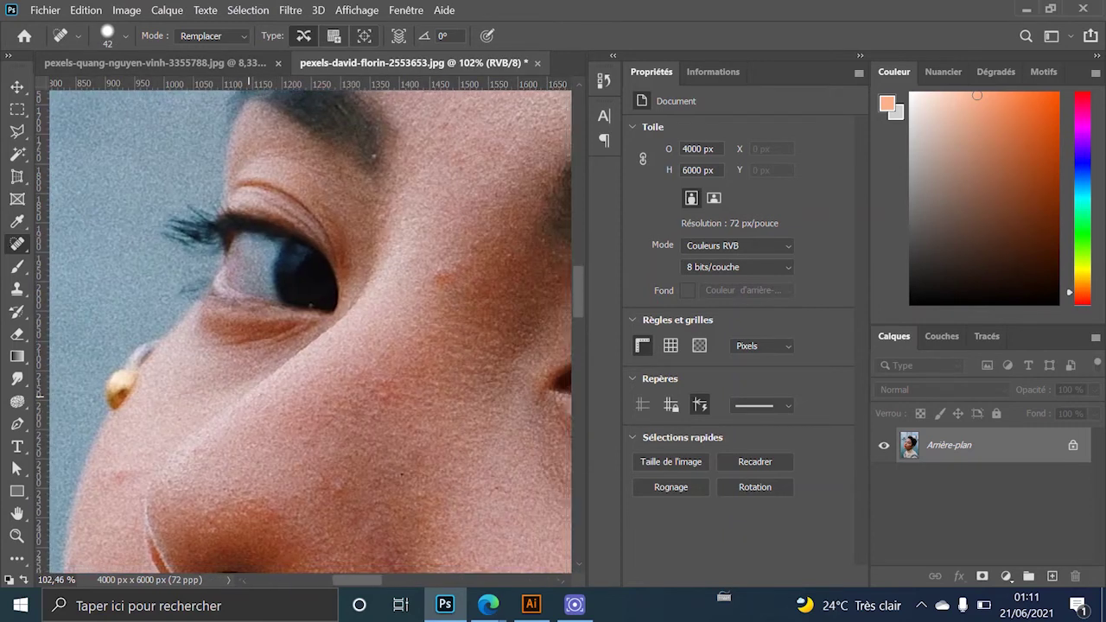
scroll(331, 411, up, 2)
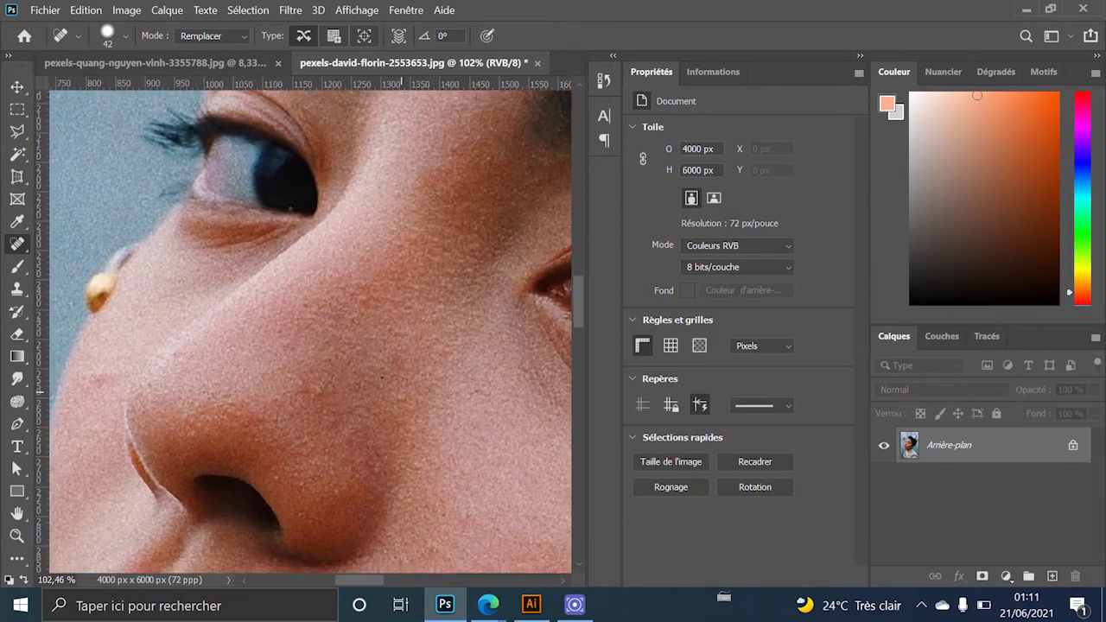
scroll(323, 382, up, 1)
scroll(285, 519, down, 2)
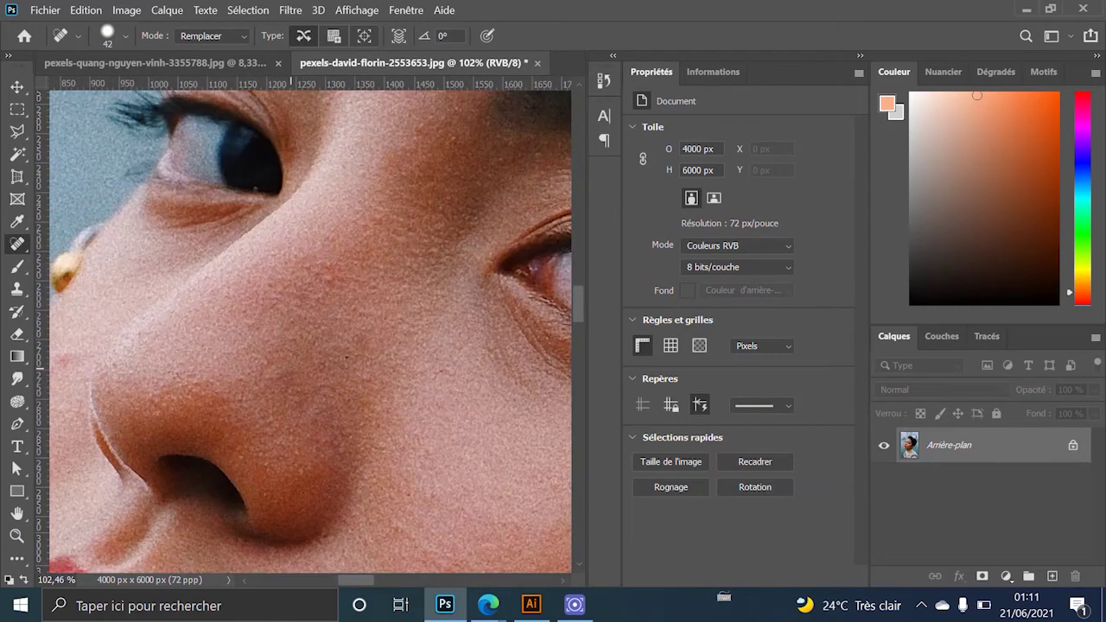
scroll(273, 532, down, 1)
scroll(274, 483, up, 1)
scroll(259, 388, up, 1)
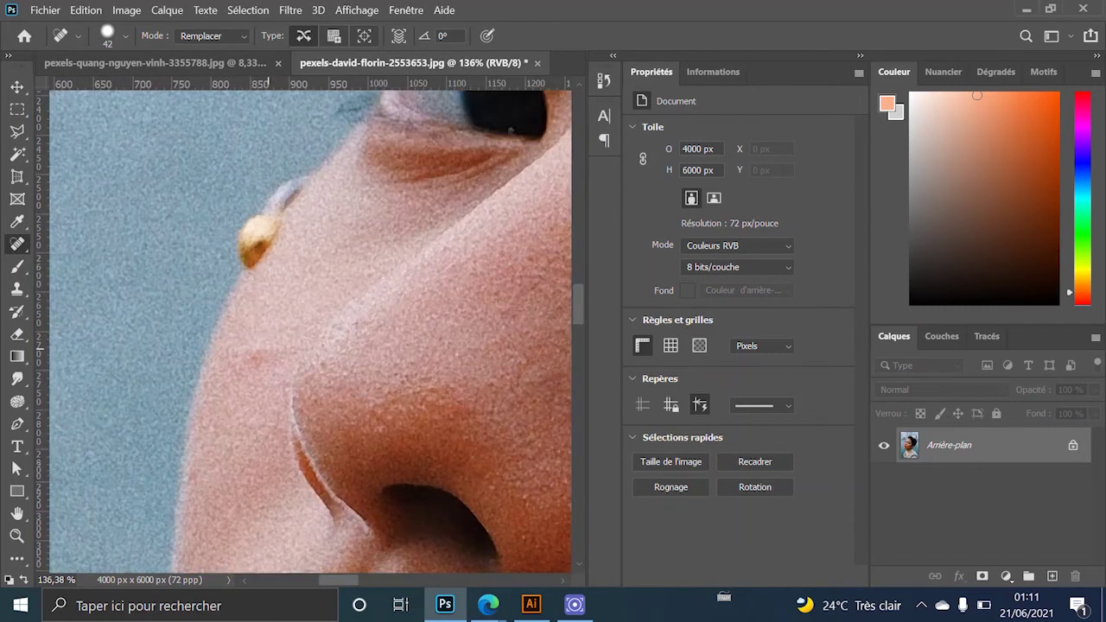
click(253, 356)
Heal four more blemishes across the cheek, down to its lower edge
scroll(311, 328, down, 2)
scroll(311, 328, down, 1)
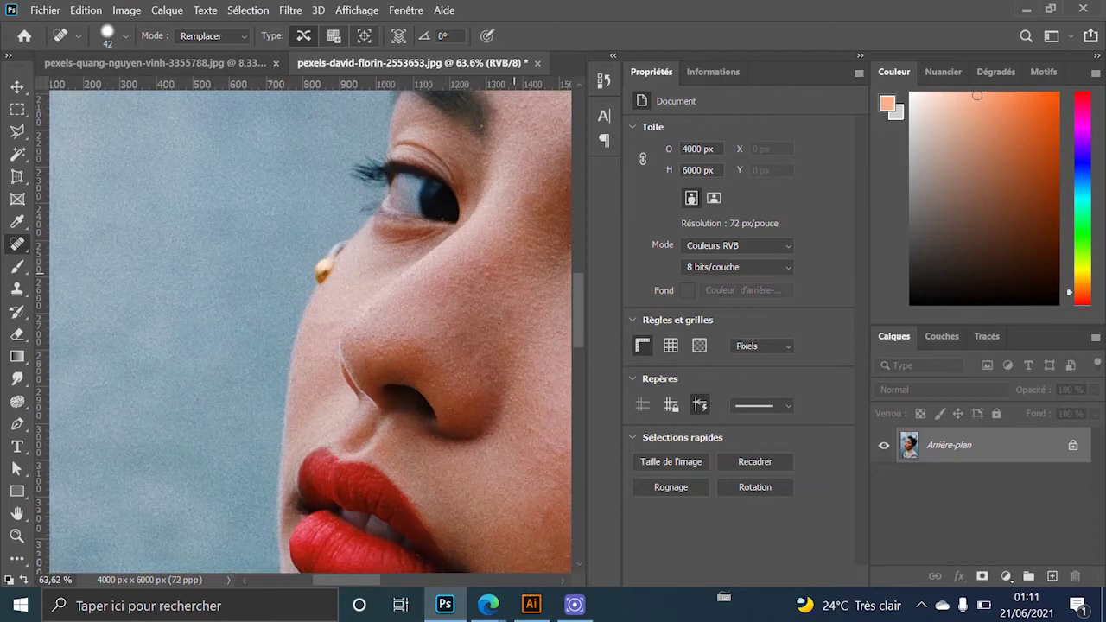
scroll(311, 328, down, 2)
scroll(311, 329, down, 1)
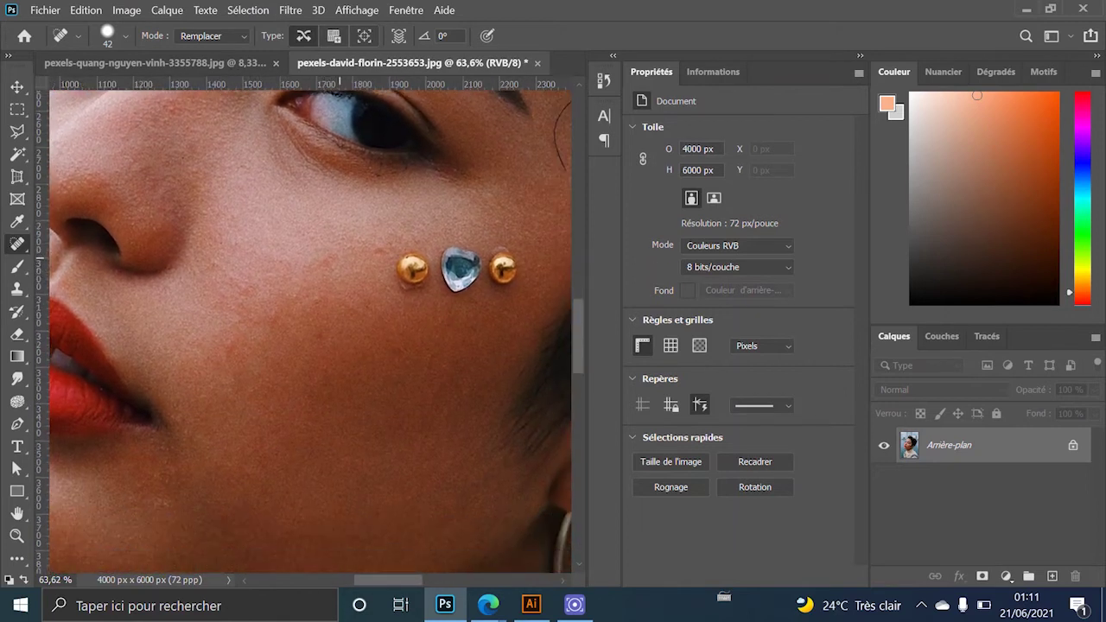
click(324, 260)
click(377, 250)
click(274, 312)
click(229, 342)
scroll(311, 328, down, 2)
scroll(311, 328, down, 2)
scroll(311, 328, down, 2)
scroll(311, 328, down, 2)
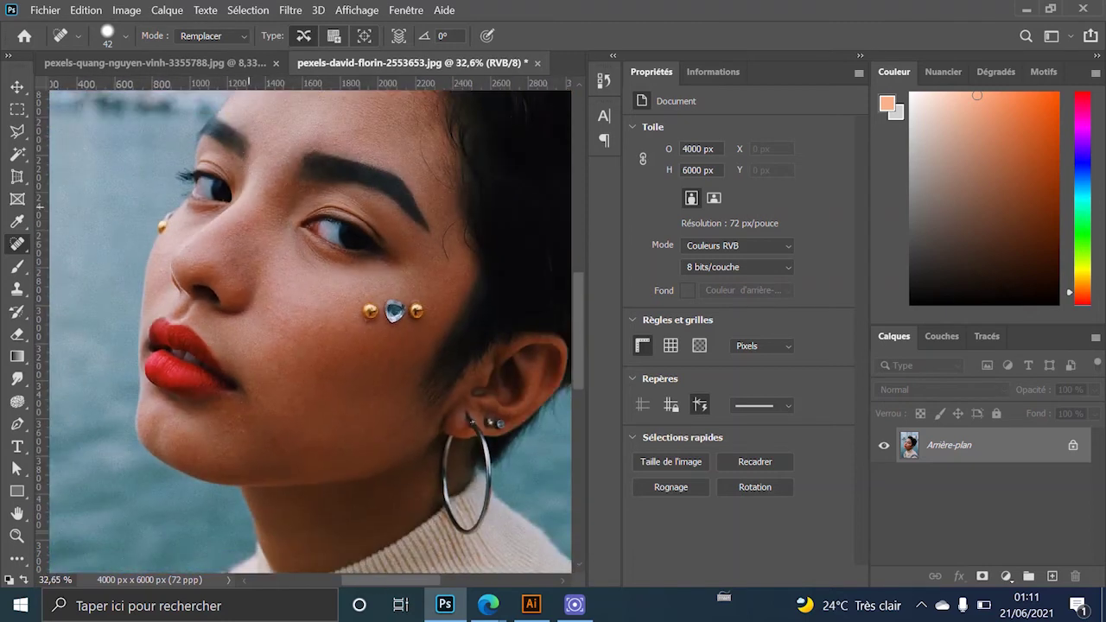
scroll(249, 207, up, 2)
scroll(259, 216, down, 3)
scroll(259, 225, up, 2)
scroll(355, 251, up, 2)
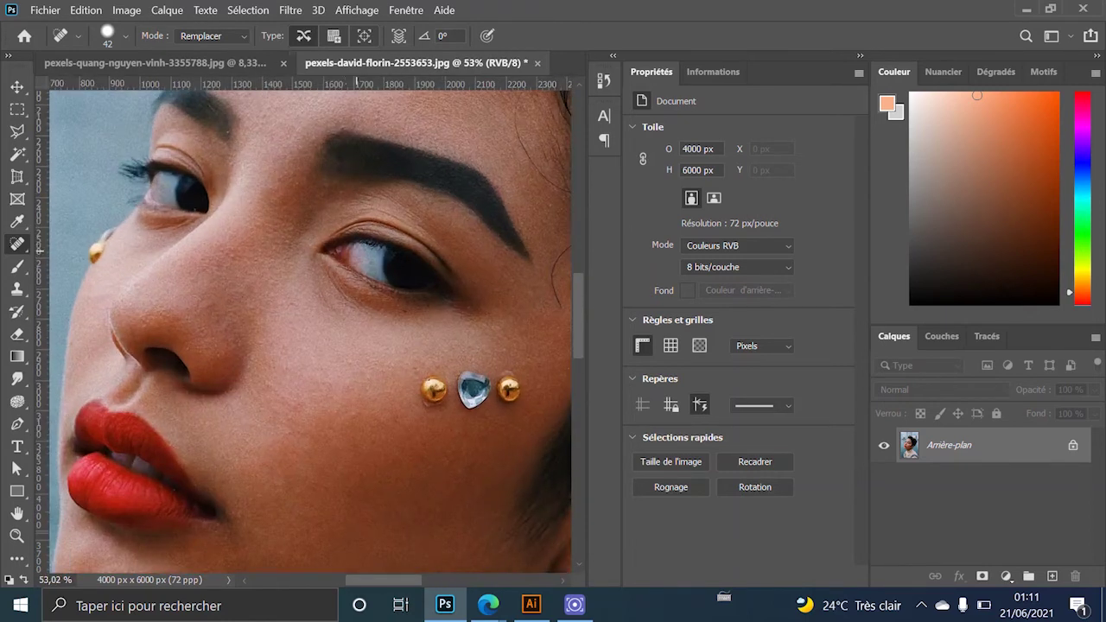
scroll(355, 250, up, 2)
With the Patch tool, replace the left gold stud with nearby bare skin
right_click(17, 243)
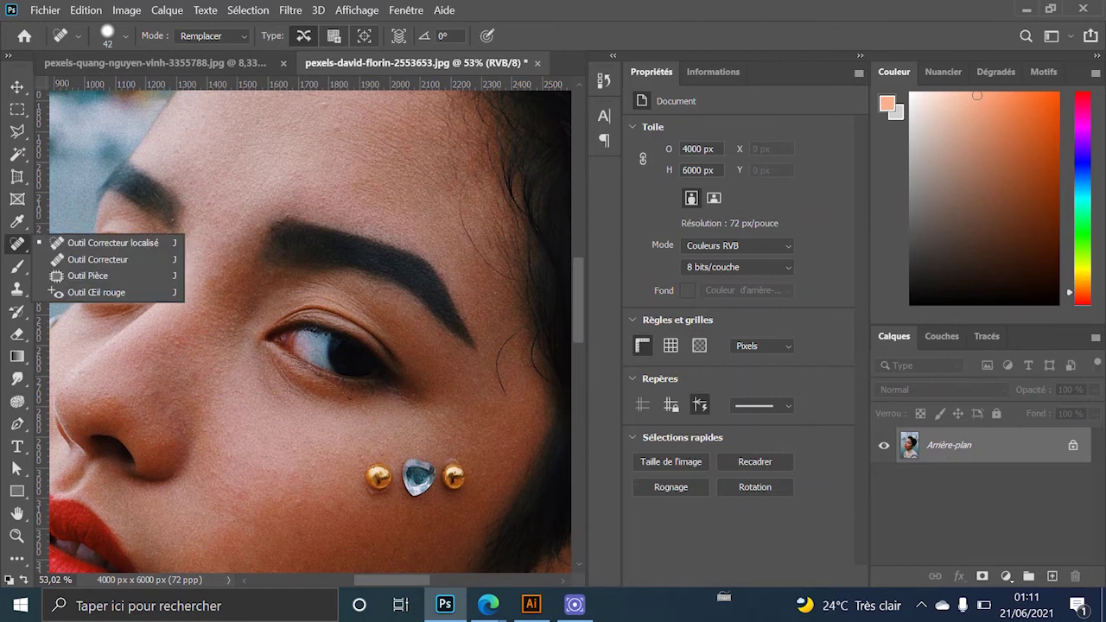
click(87, 277)
scroll(418, 476, up, 1)
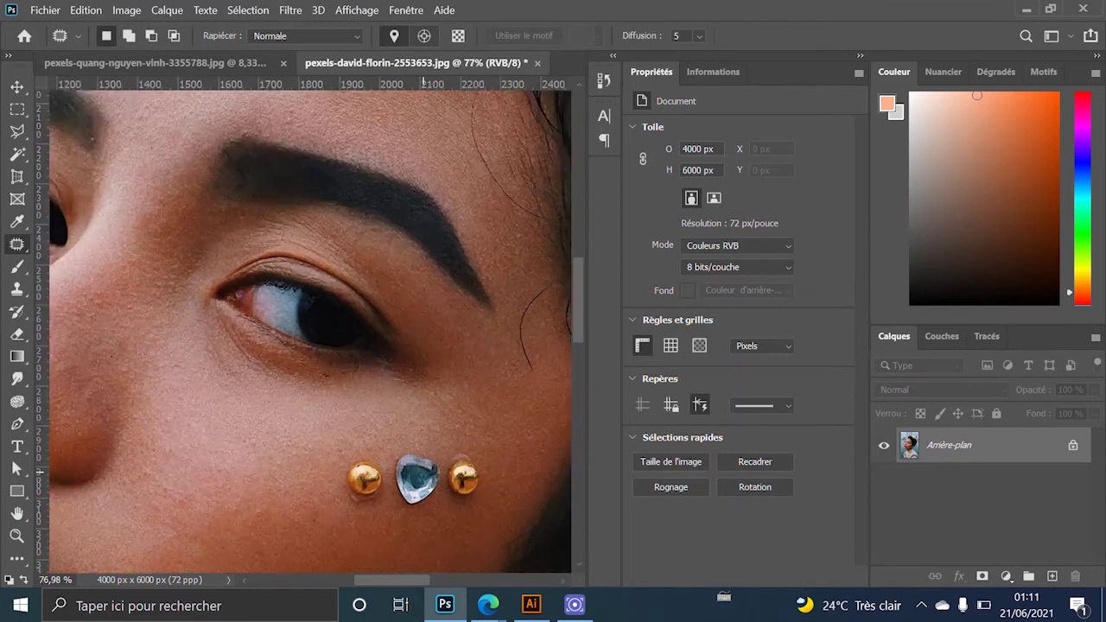
scroll(418, 475, up, 2)
scroll(389, 449, up, 2)
scroll(345, 363, up, 1)
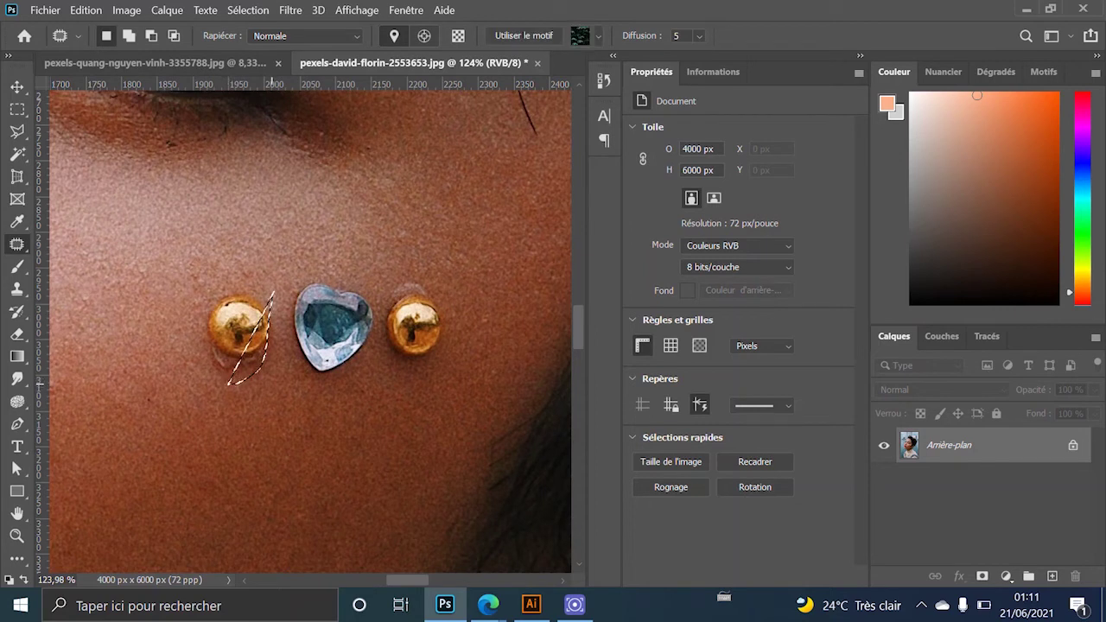
drag(268, 298, 273, 296)
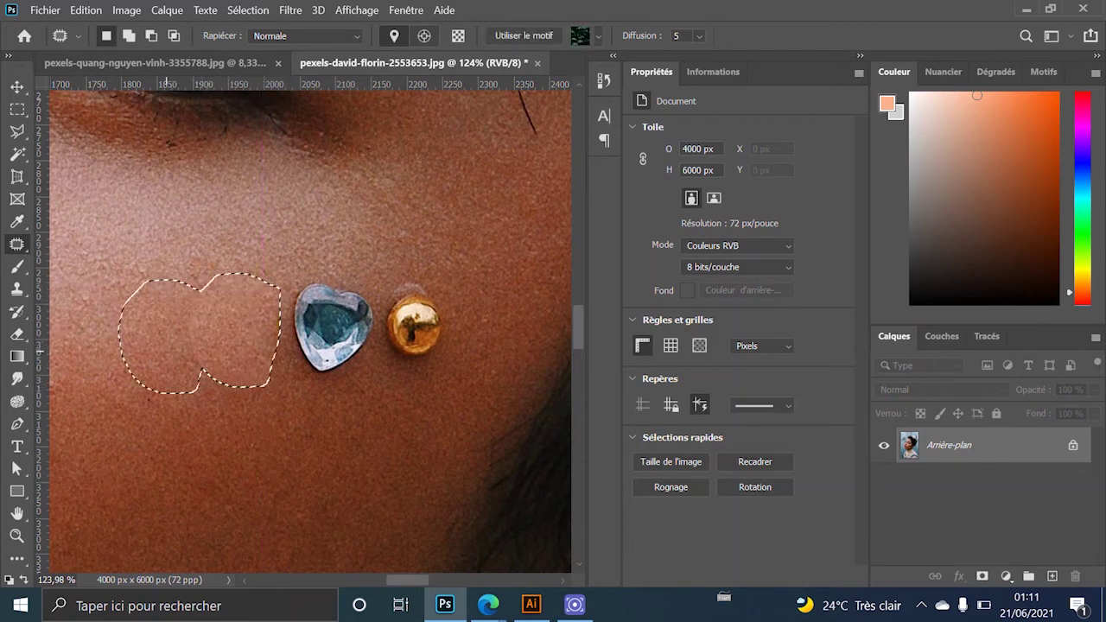
drag(251, 298, 147, 298)
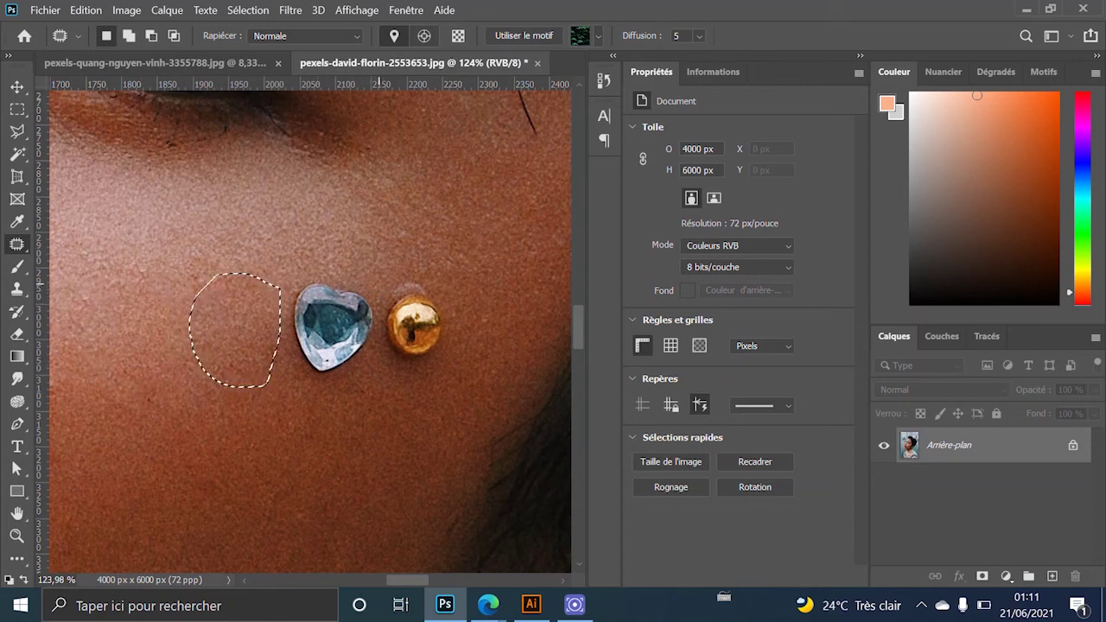
key(ctrl+d)
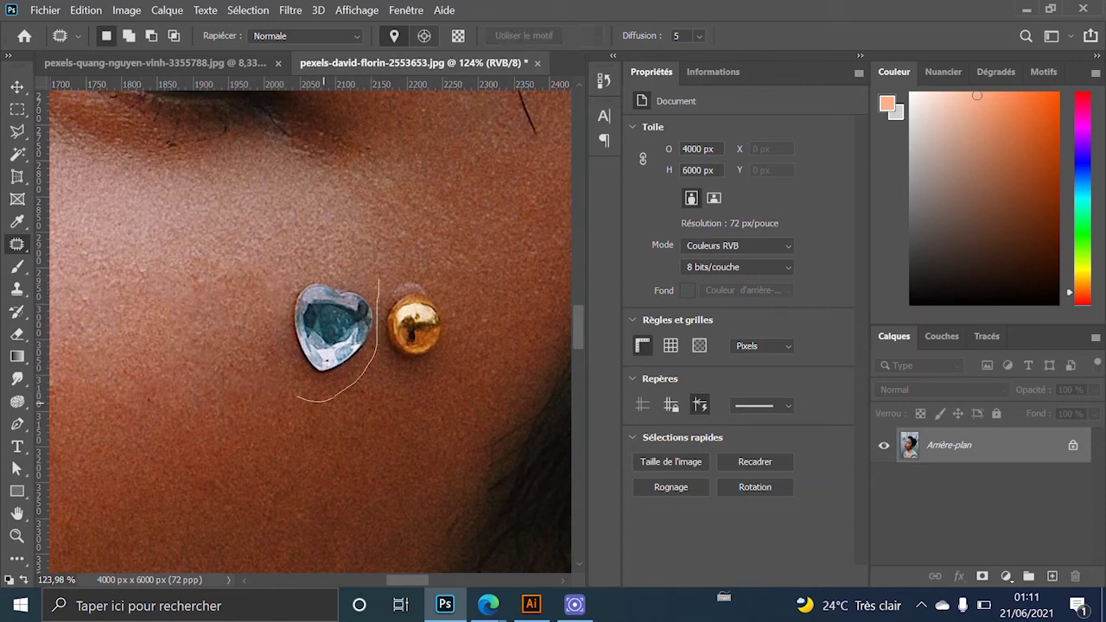
Patch the heart-shaped gem and the right gold stud with surrounding skin
drag(378, 280, 377, 278)
drag(336, 328, 212, 329)
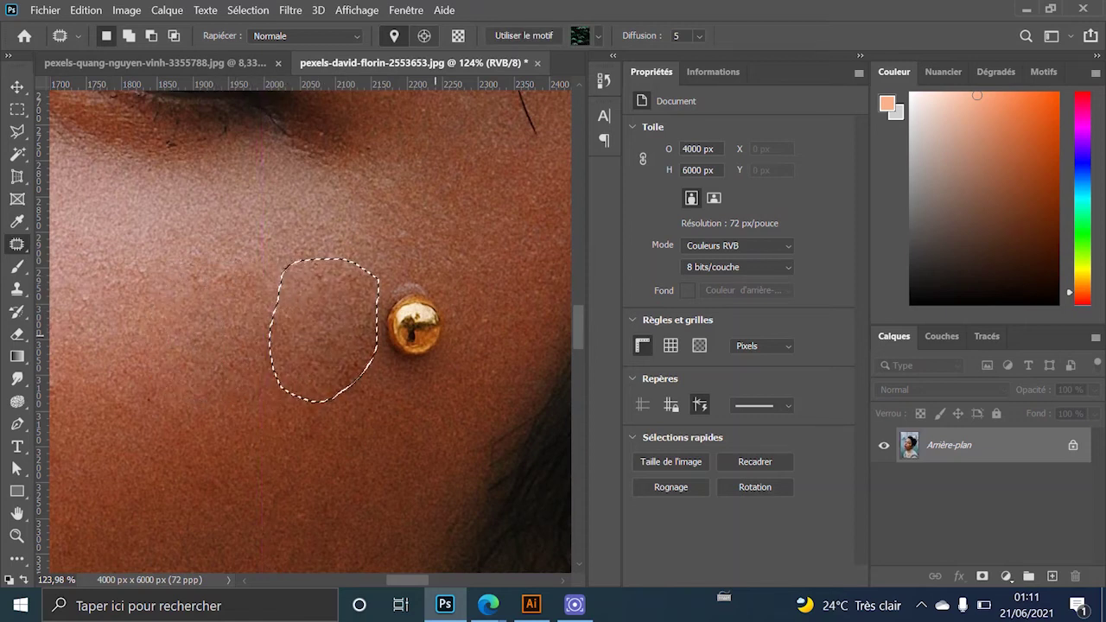
key(ctrl+d)
drag(475, 282, 448, 356)
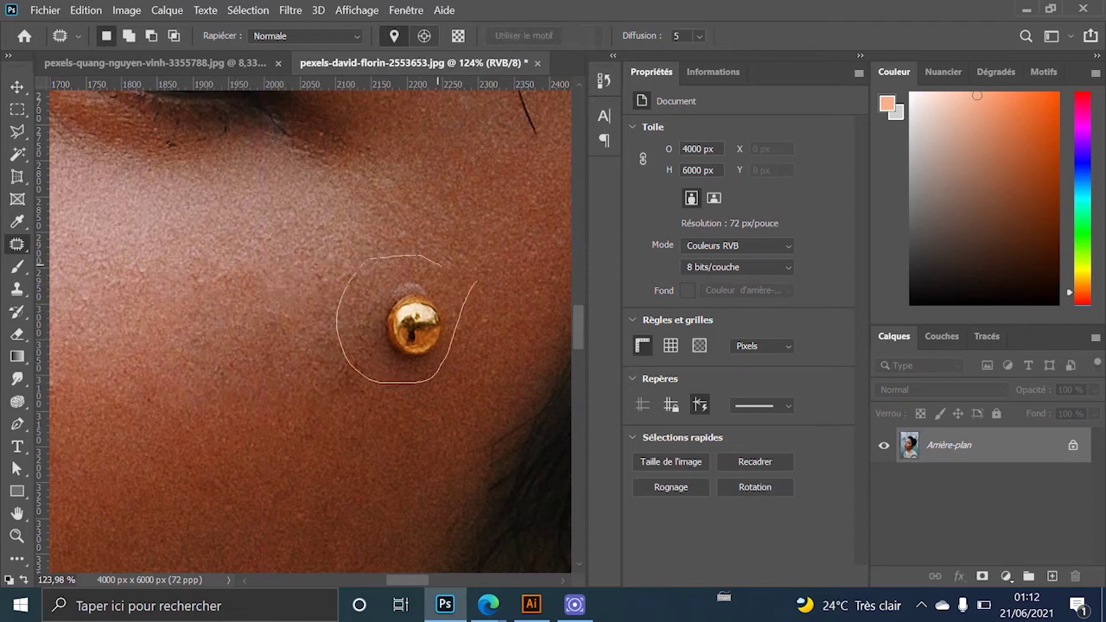
drag(462, 276, 473, 282)
drag(400, 320, 257, 320)
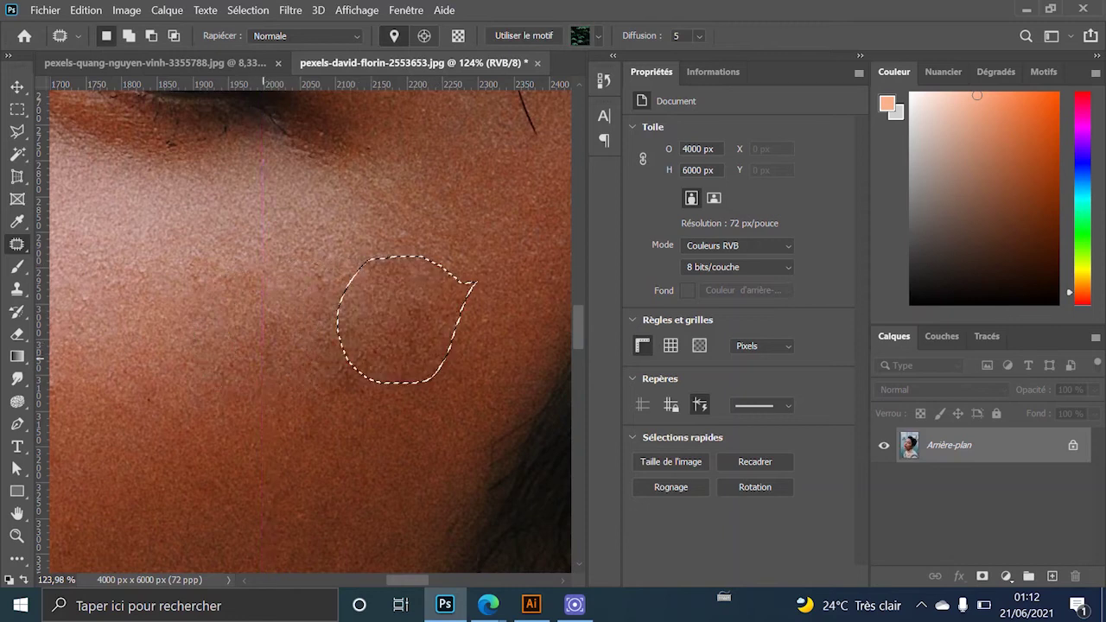
key(ctrl+d)
scroll(311, 328, down, 3)
Switch briefly to the Spot Healing Brush, then settle on the Patch tool
scroll(311, 328, down, 3)
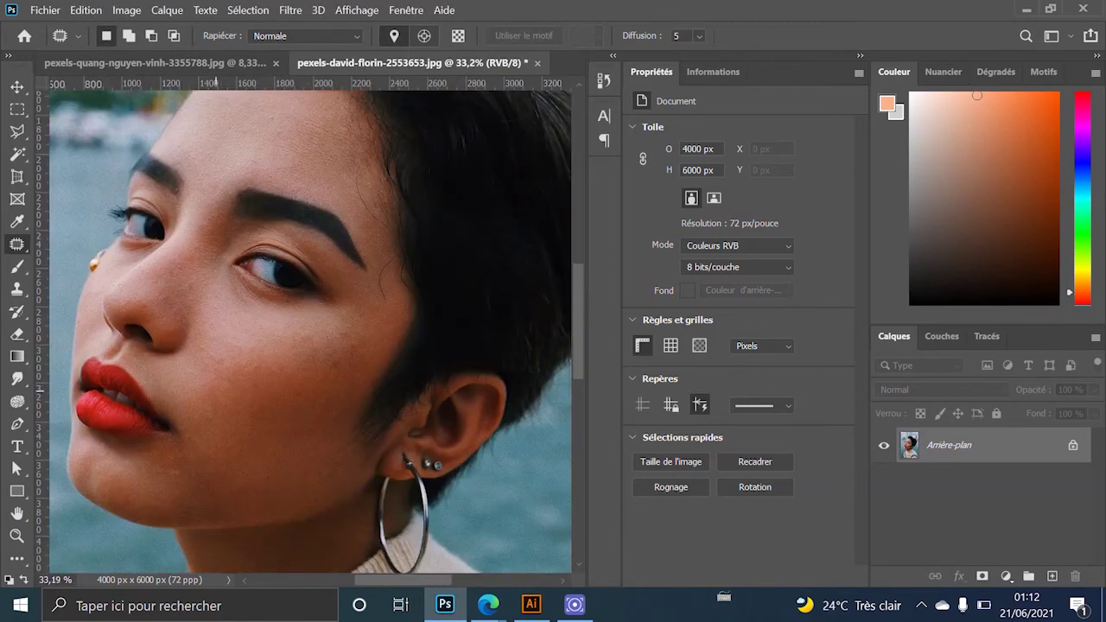
scroll(229, 337, down, 1)
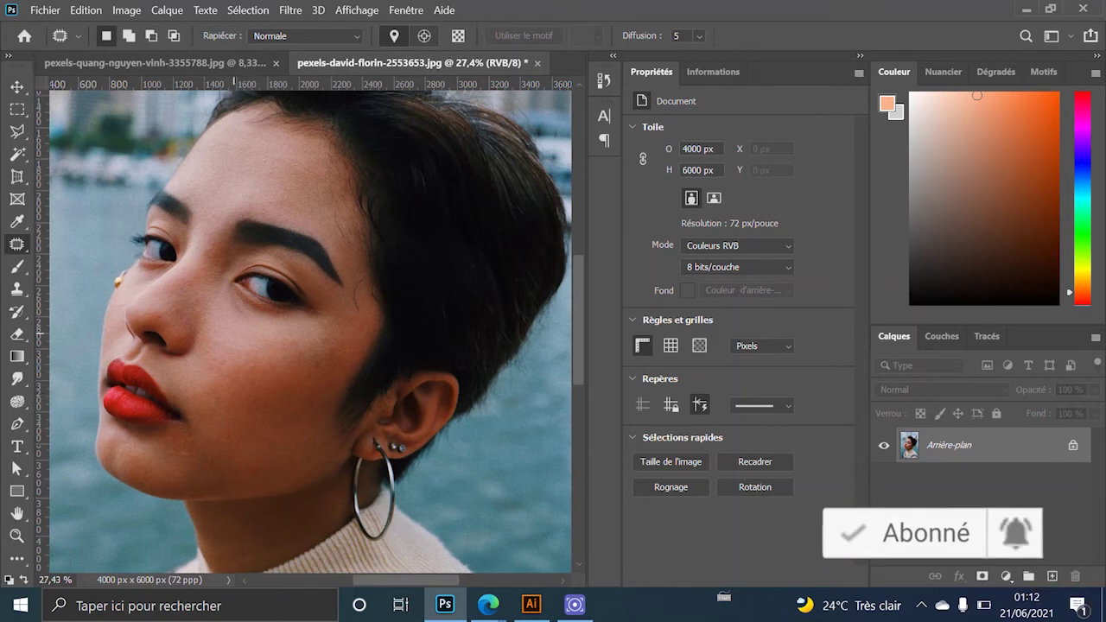
right_click(17, 243)
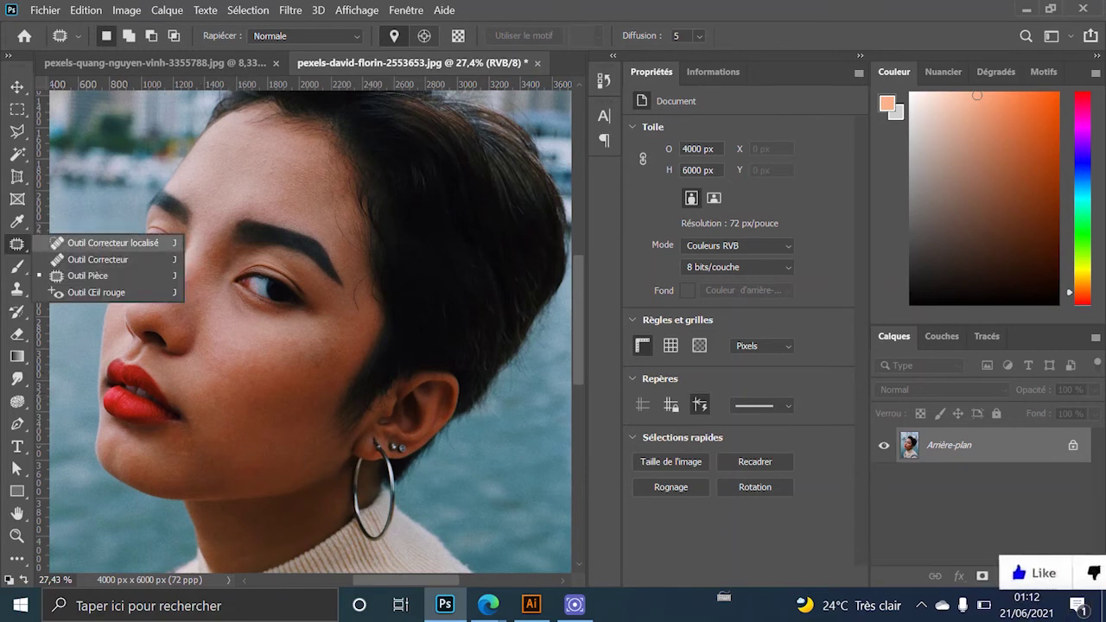
click(104, 243)
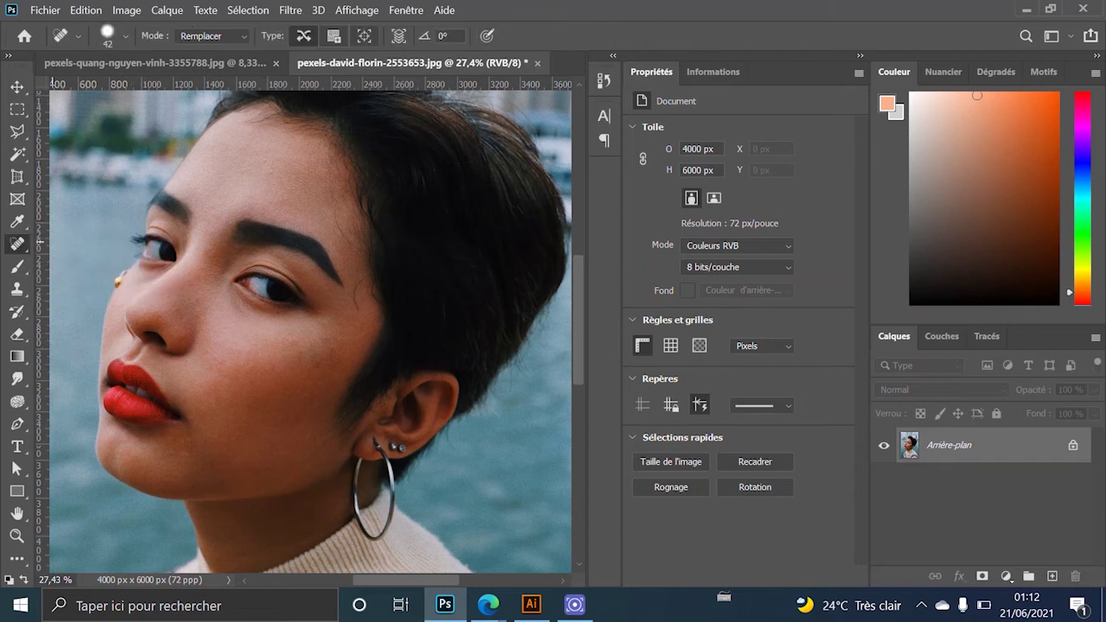
right_click(16, 244)
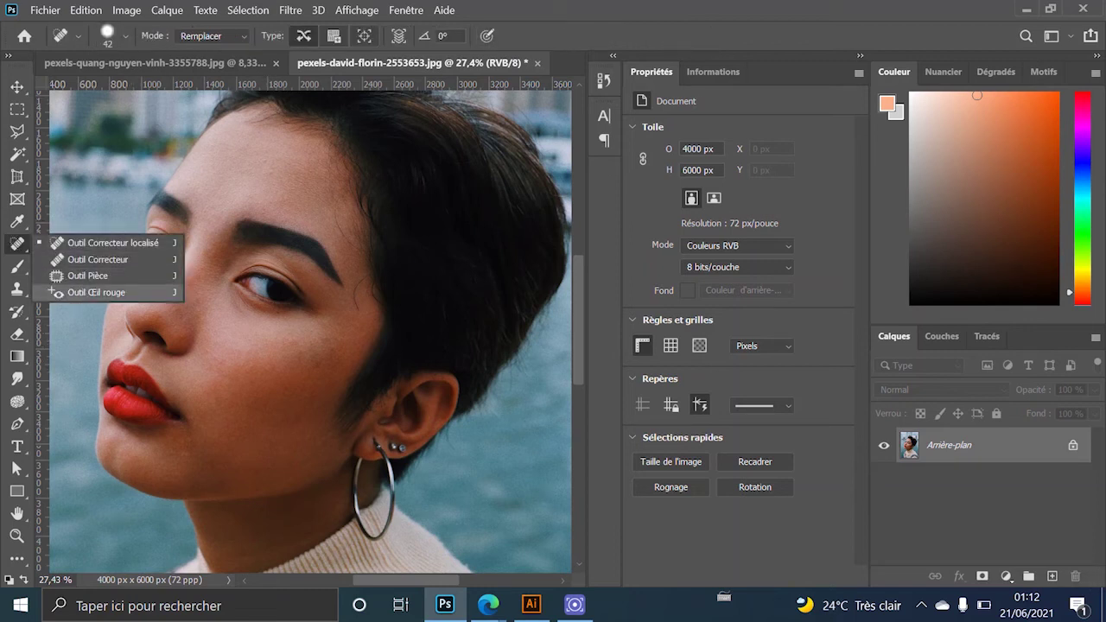
click(86, 277)
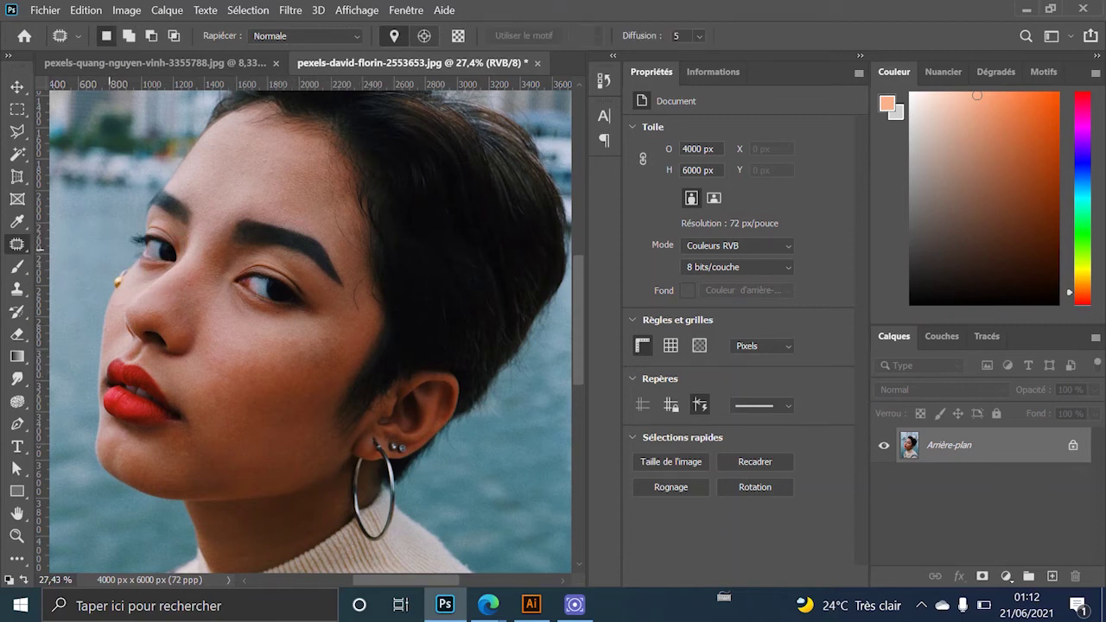
Zoom and pan the view to the gold piercing beside the nose
scroll(186, 271, up, 1)
alt+scroll(82, 337, up, 1)
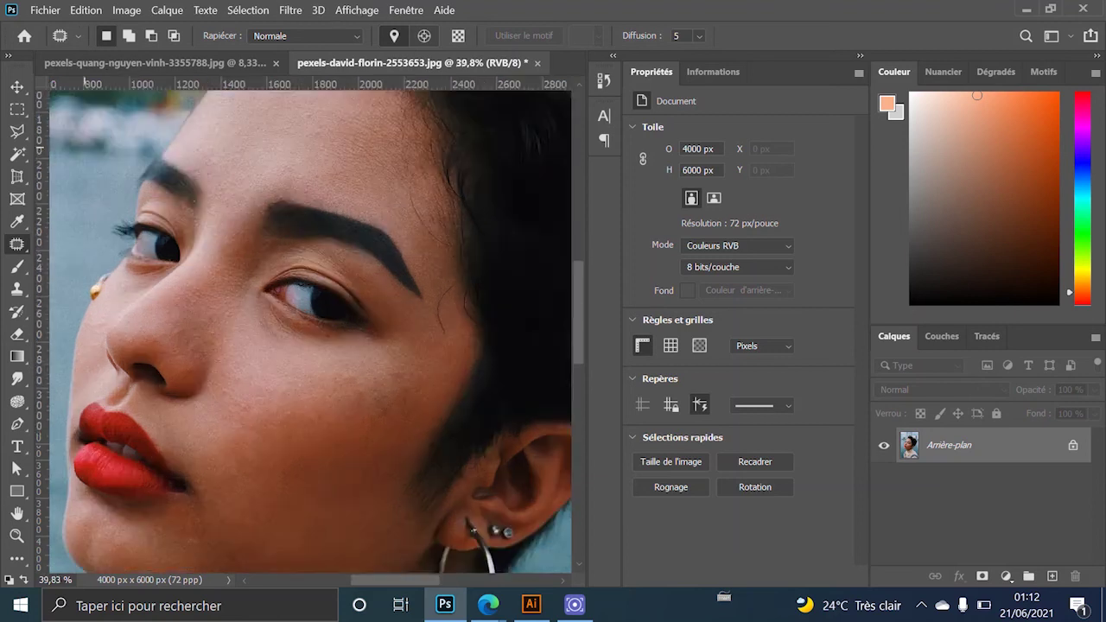
alt+scroll(82, 337, up, 1)
alt+scroll(82, 337, up, 2)
alt+scroll(83, 337, down, 2)
alt+scroll(371, 389, down, 1)
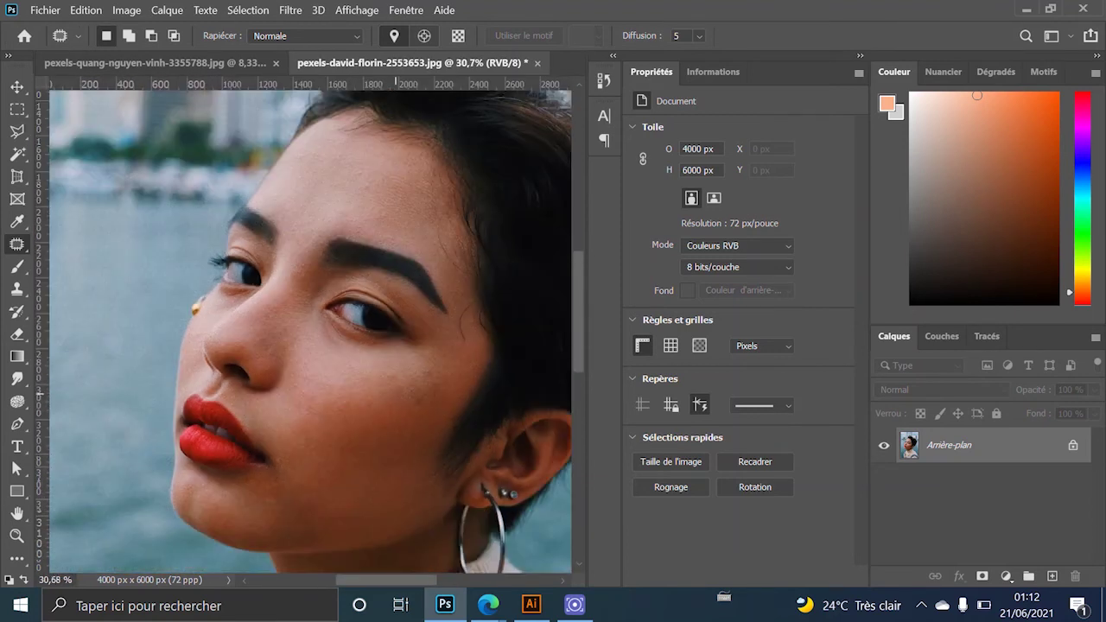
alt+scroll(372, 389, up, 2)
alt+scroll(372, 389, down, 1)
alt+scroll(371, 406, down, 1)
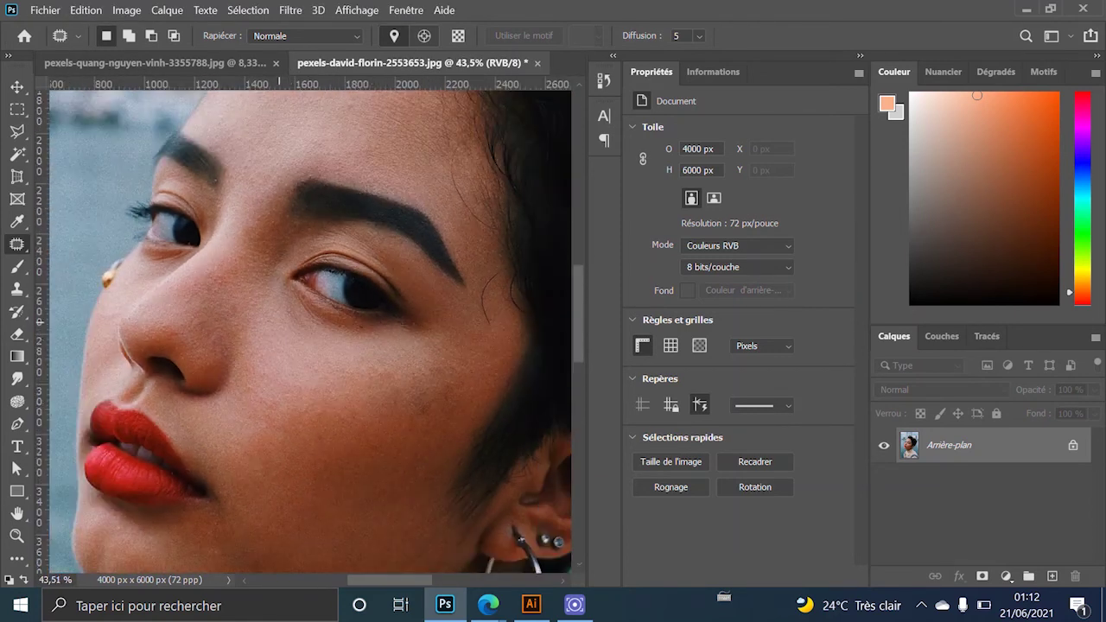
alt+scroll(371, 362, up, 1)
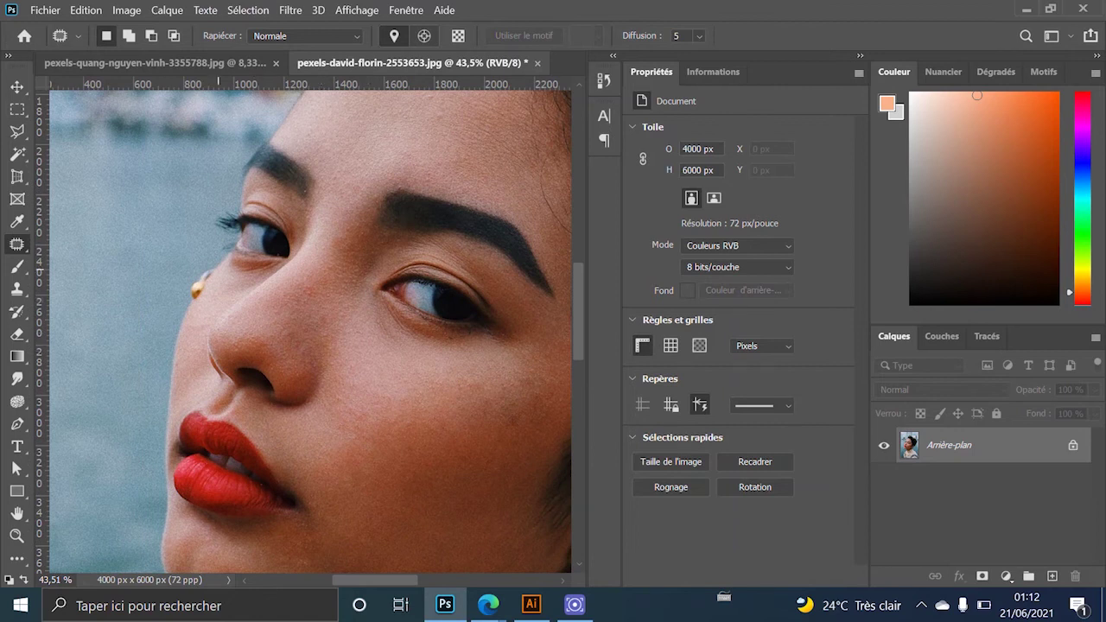
alt+scroll(187, 264, up, 2)
alt+scroll(187, 264, up, 1)
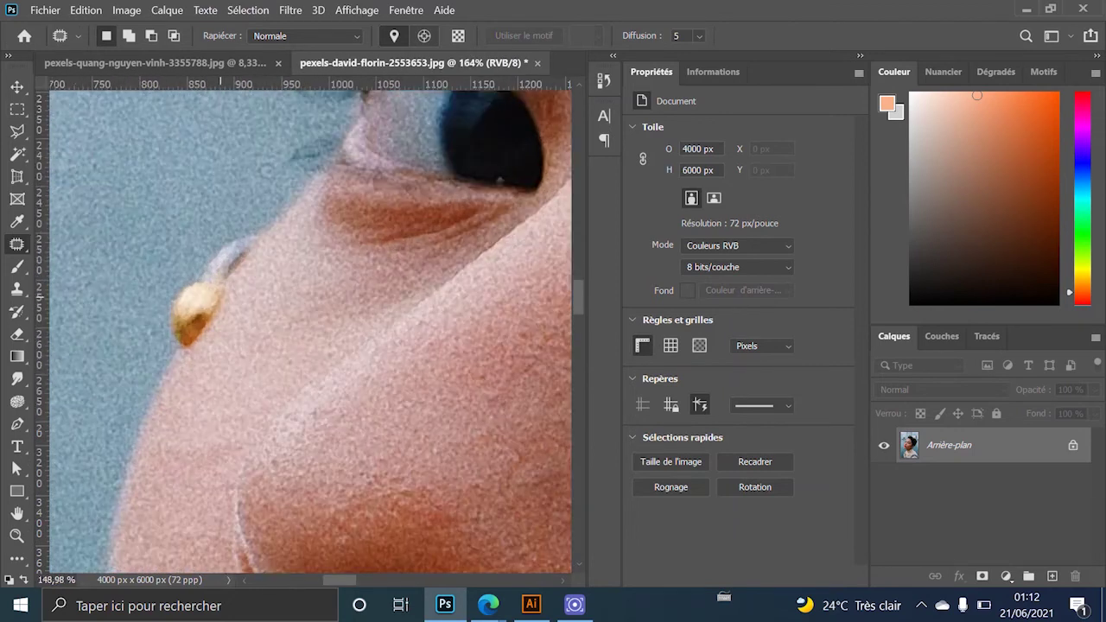
alt+scroll(222, 268, down, 2)
drag(222, 268, 297, 243)
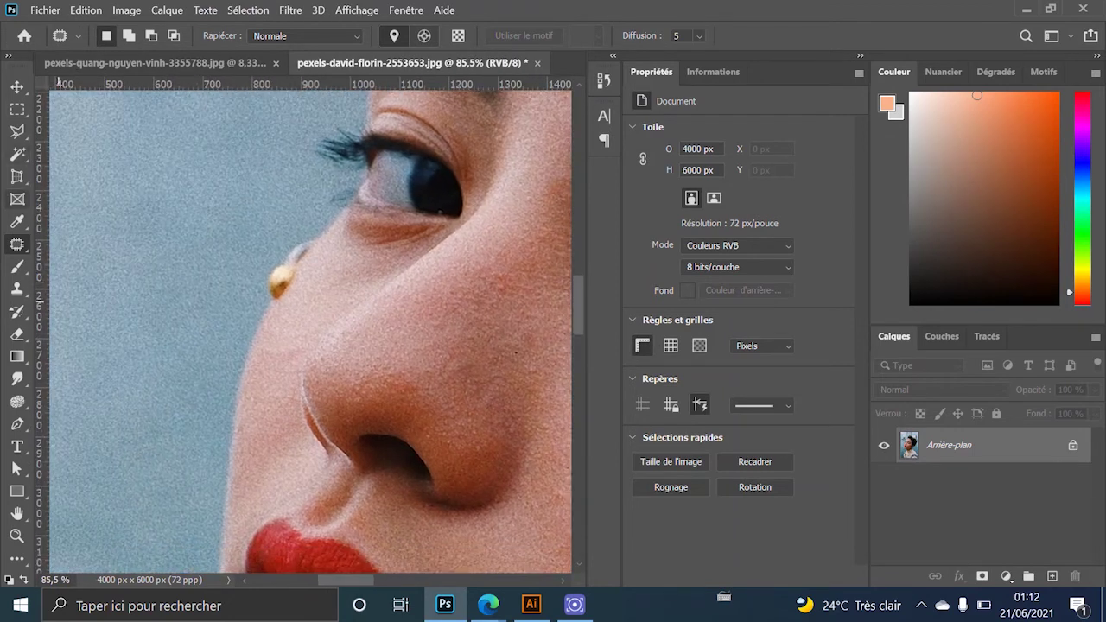
Draw a Pen path around the gold nose stud and its adjoining background
click(16, 423)
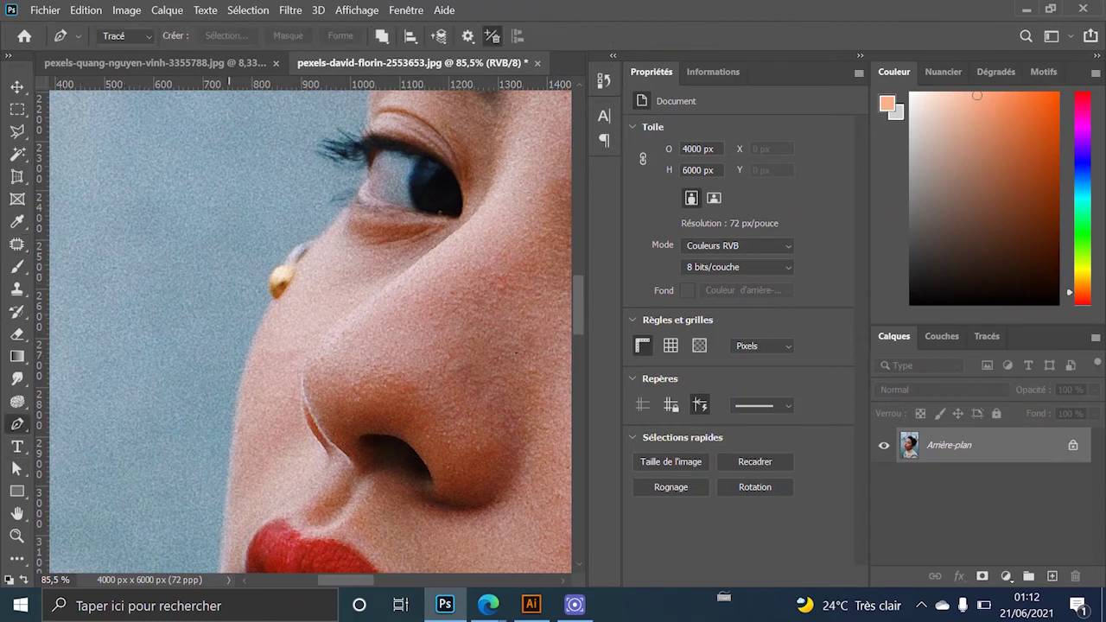
alt+scroll(242, 164, up, 1)
alt+scroll(242, 164, up, 1)
alt+scroll(242, 165, down, 1)
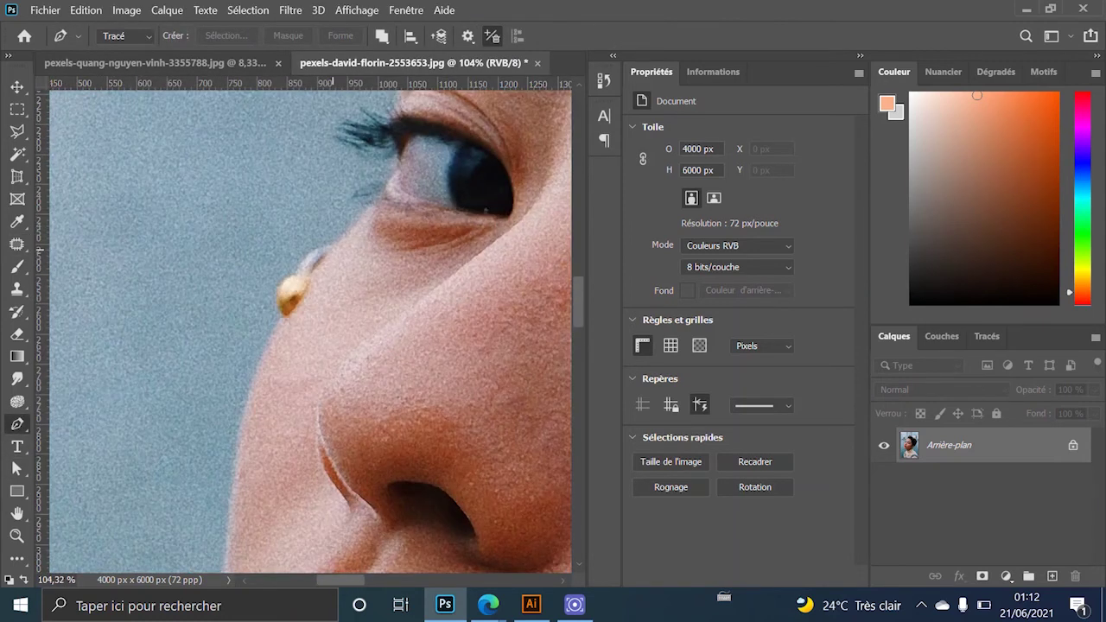
click(356, 223)
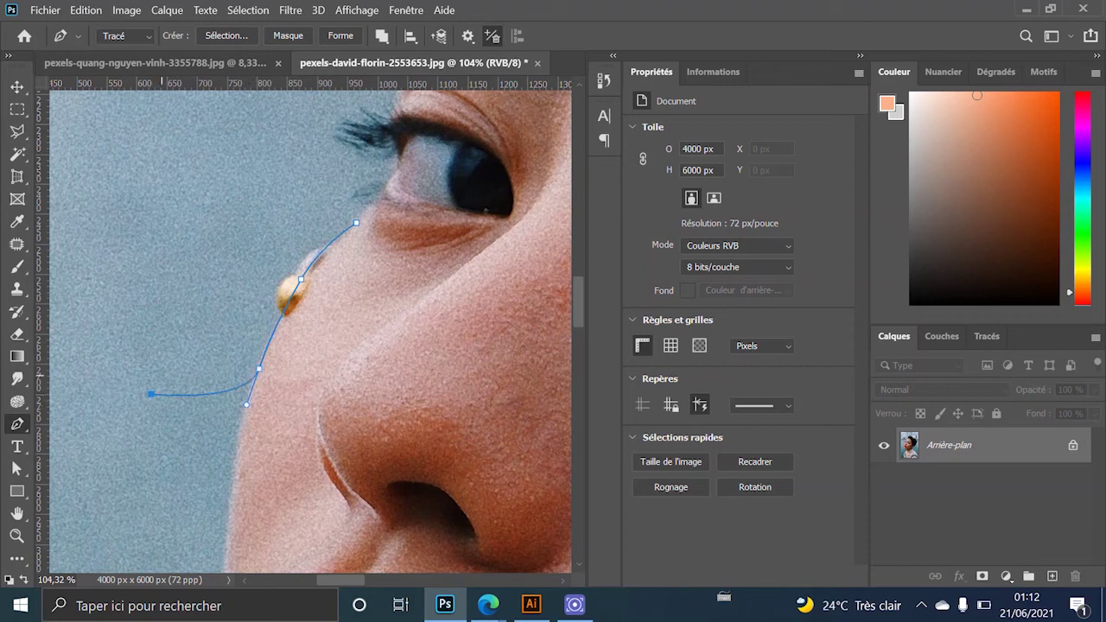
click(225, 159)
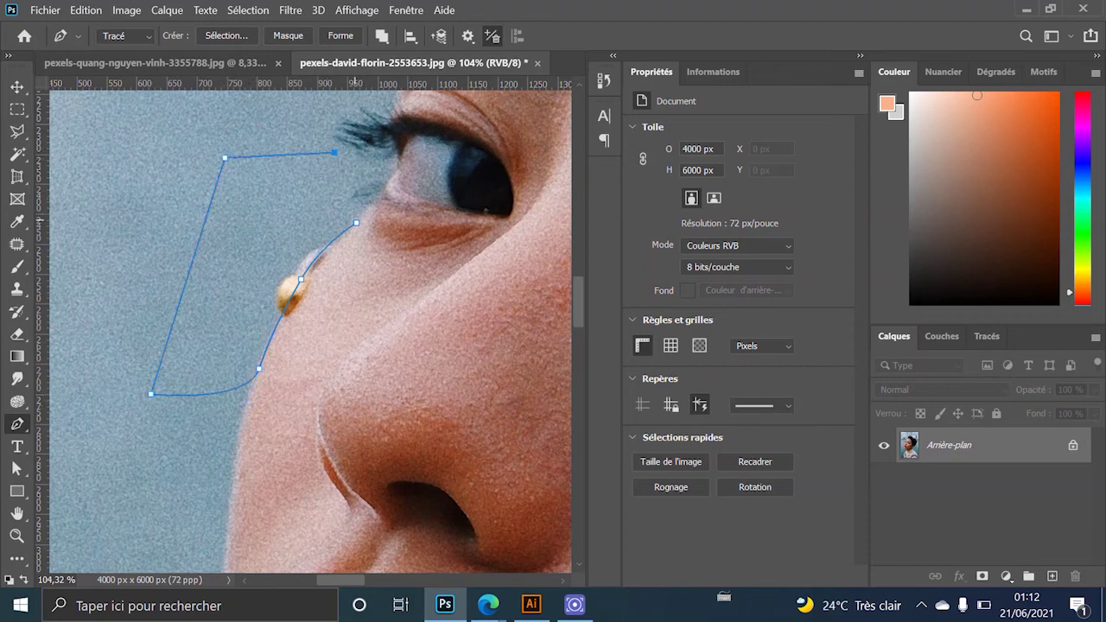
scroll(218, 237, down, 2)
scroll(219, 237, down, 3)
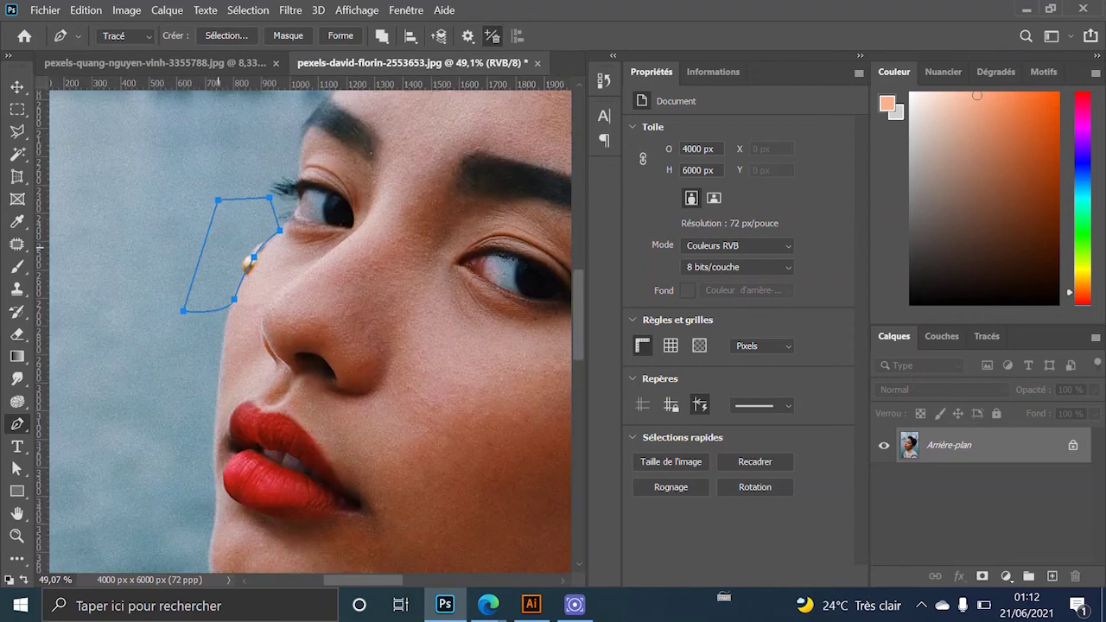
scroll(218, 237, down, 2)
scroll(232, 237, down, 1)
scroll(231, 238, up, 1)
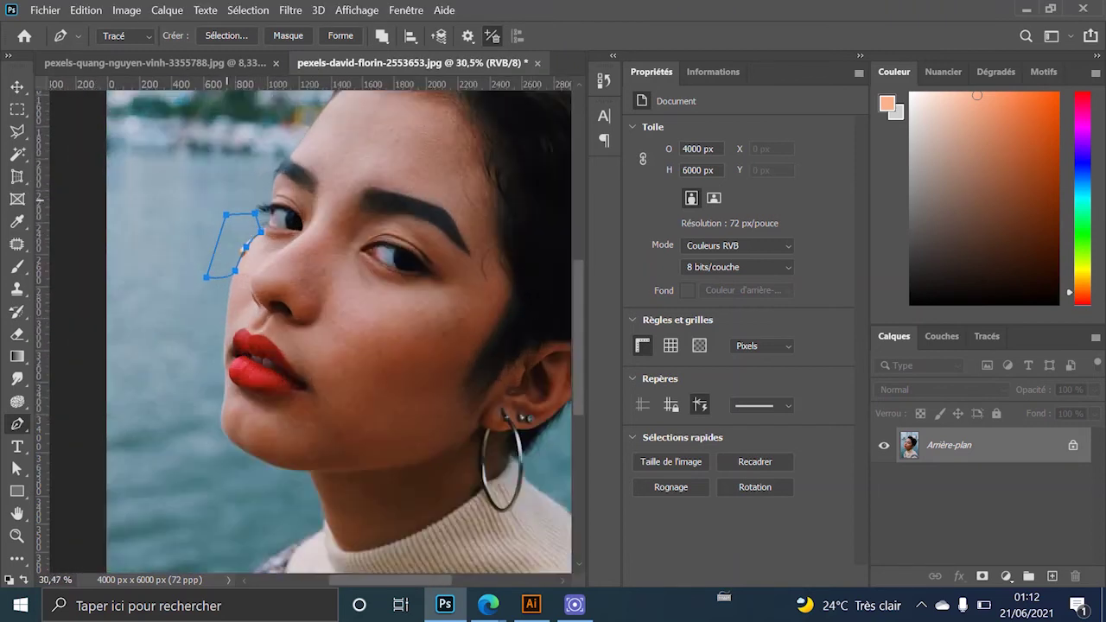
scroll(232, 238, up, 2)
scroll(232, 237, up, 1)
scroll(231, 238, down, 2)
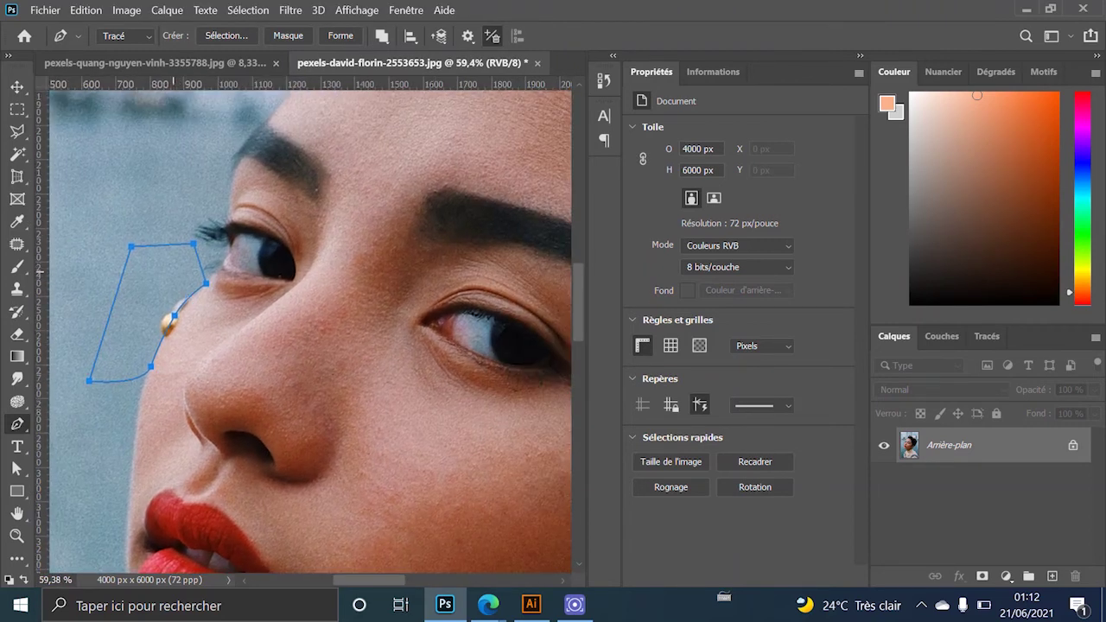
scroll(231, 237, down, 1)
Convert the drawn path into a selection via Définir une sélection
right_click(175, 197)
click(241, 270)
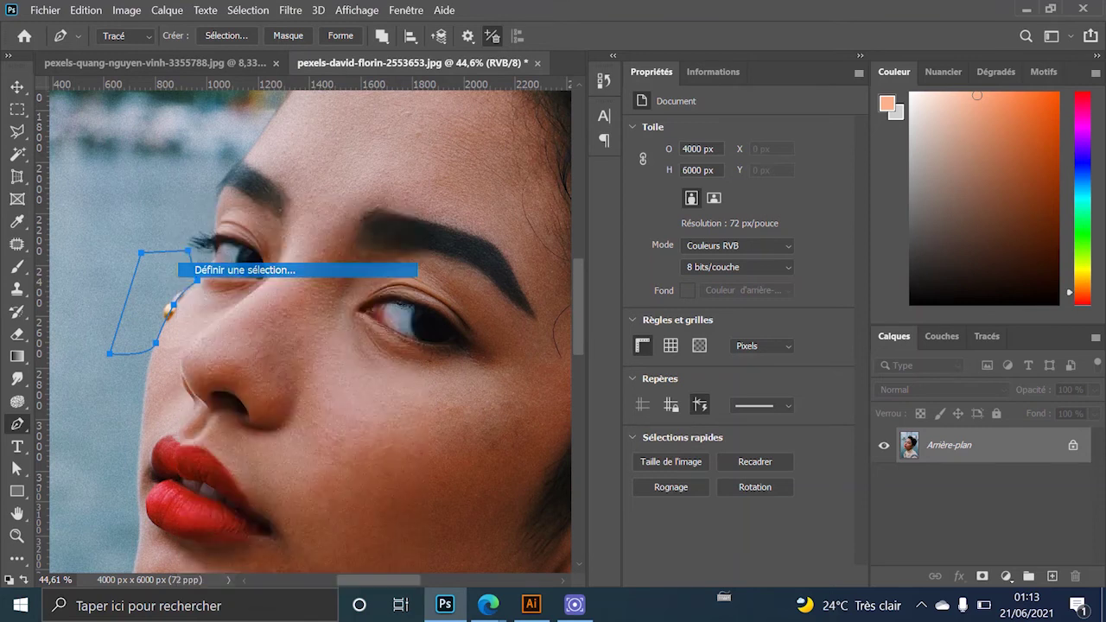
click(651, 265)
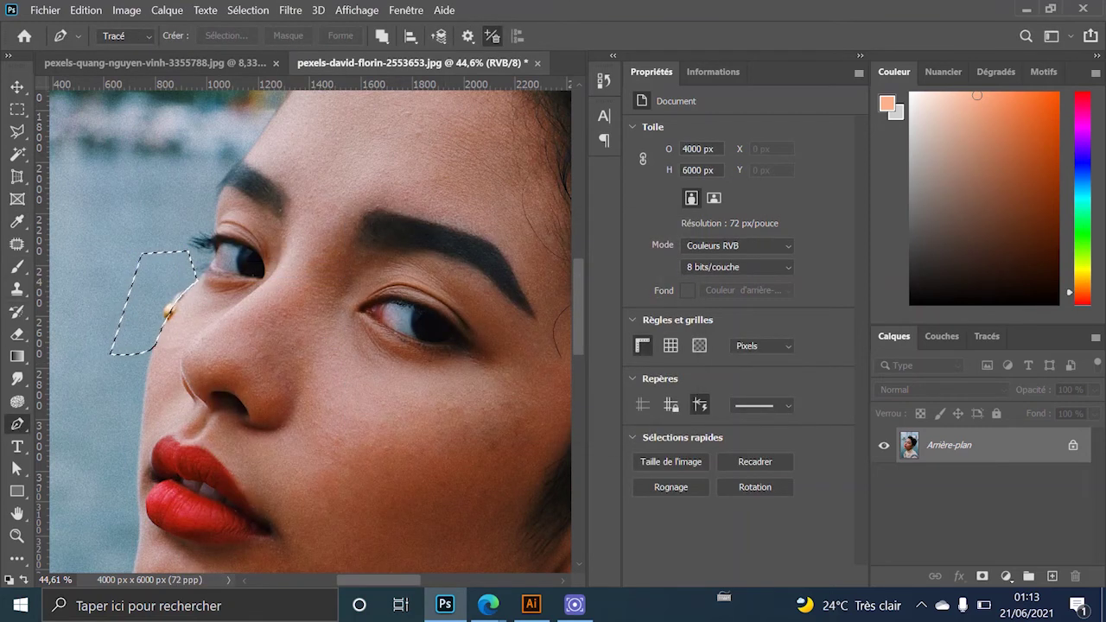
Clone-stamp background texture over the gold nose stud inside the selection
key(s)
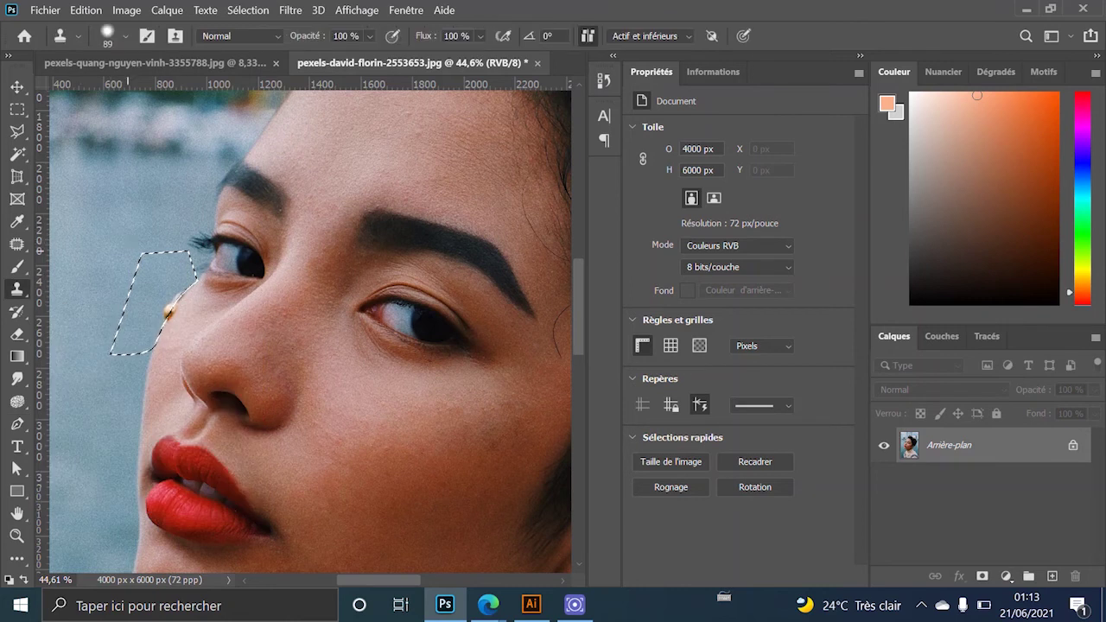
scroll(50, 289, up, 2)
scroll(50, 288, up, 1)
scroll(50, 289, up, 1)
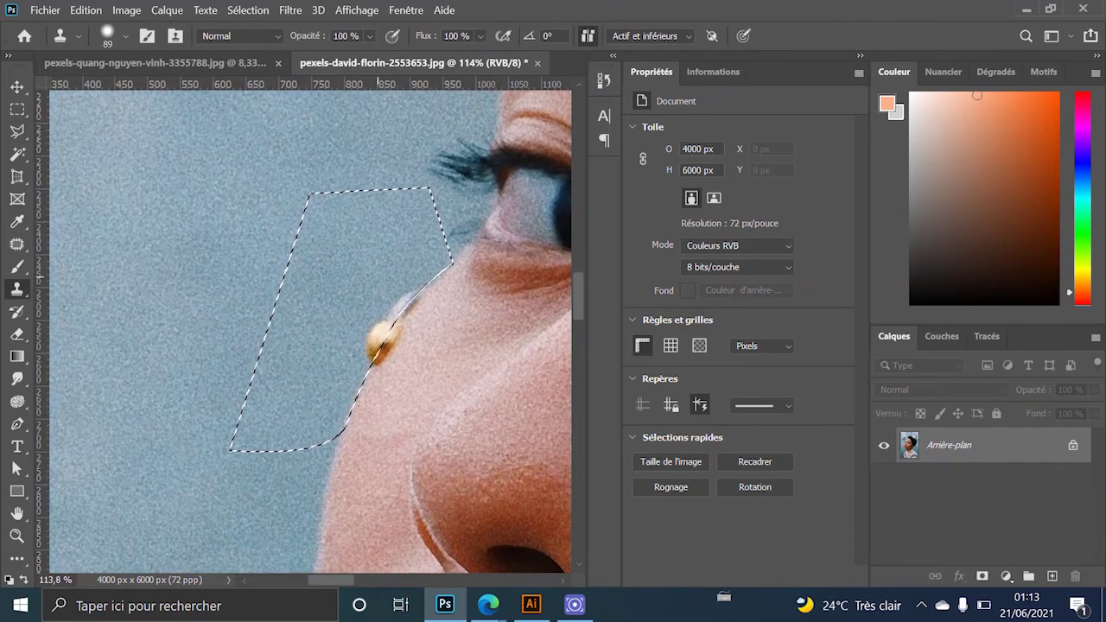
drag(377, 328, 385, 347)
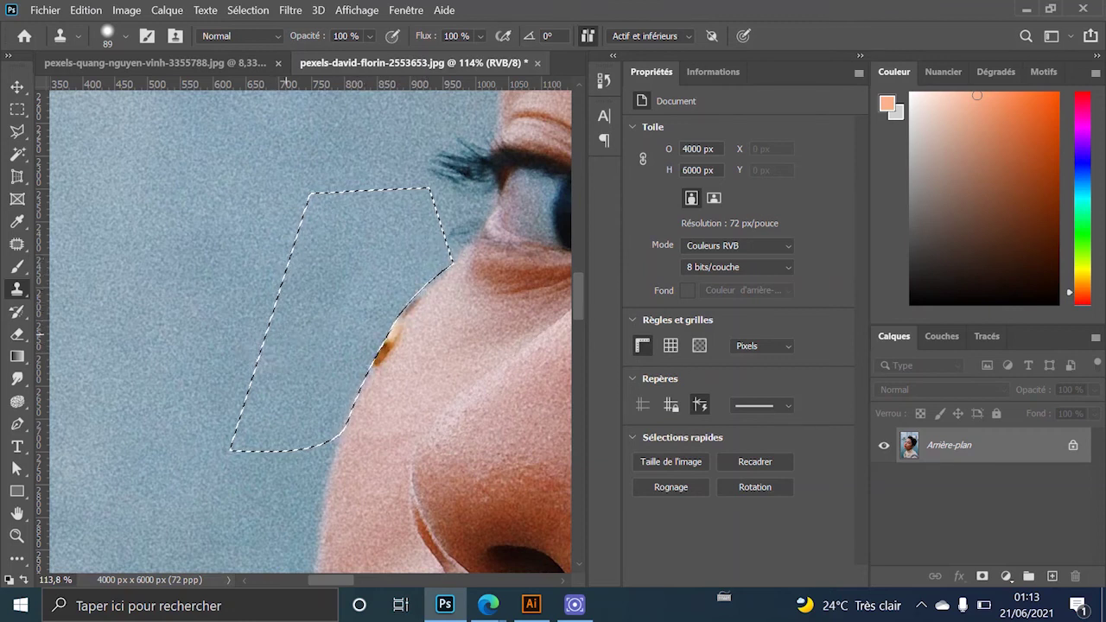
scroll(311, 328, down, 2)
scroll(311, 328, down, 1)
scroll(311, 328, down, 1)
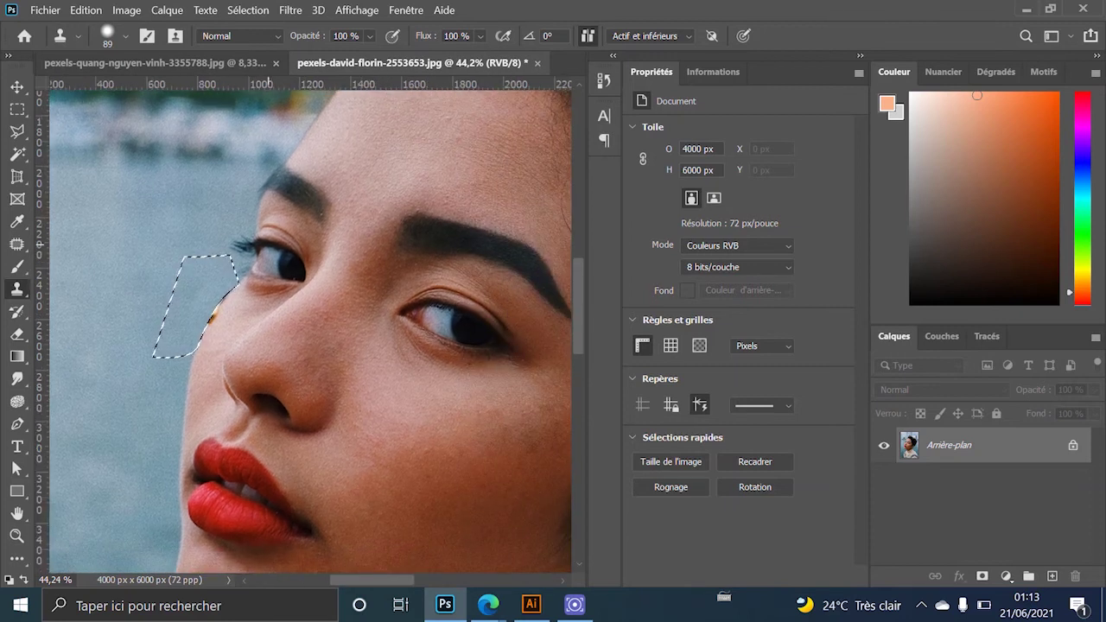
Invert the selection with Sélection > Intervertir to protect the background
key(alt+shift)
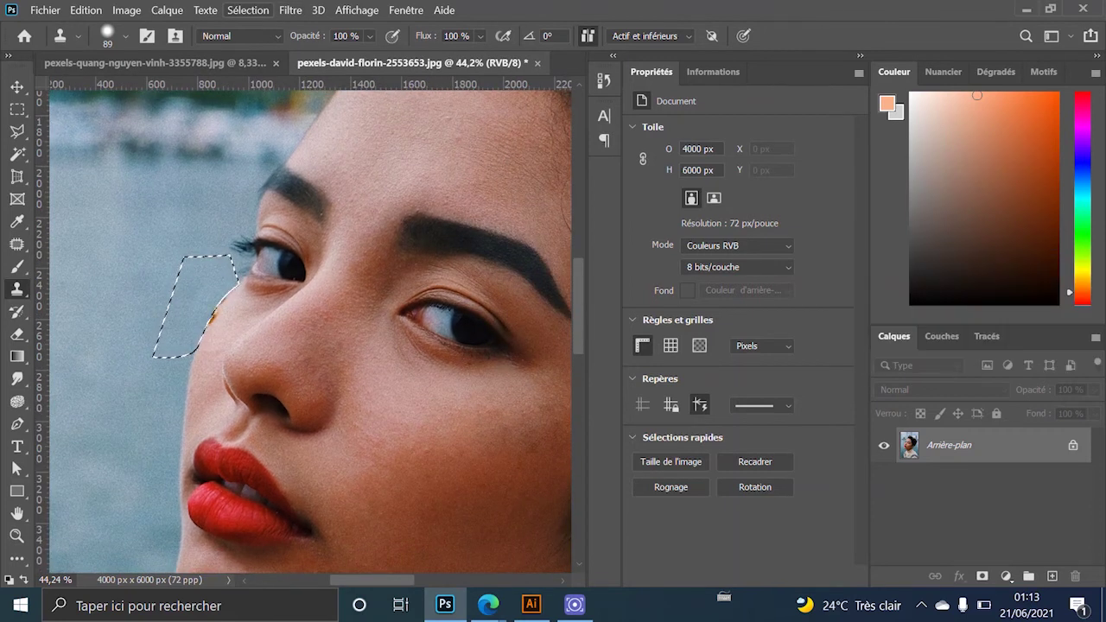
click(248, 10)
click(259, 75)
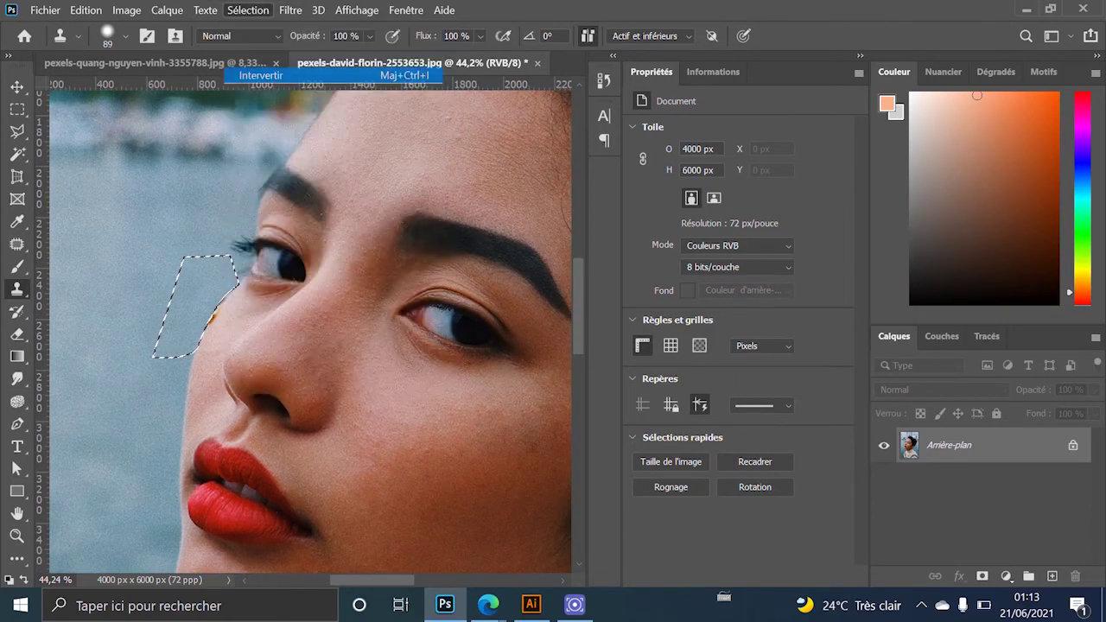
Clone skin texture over the leftover brown spot on the nose edge
scroll(282, 310, left, 2)
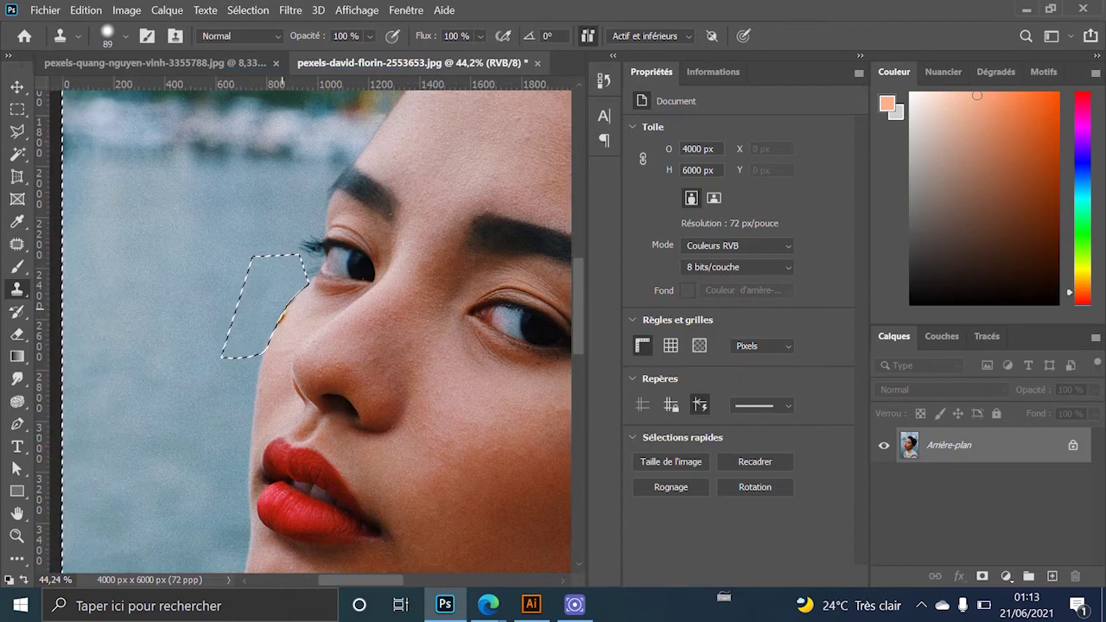
scroll(277, 316, up, 5)
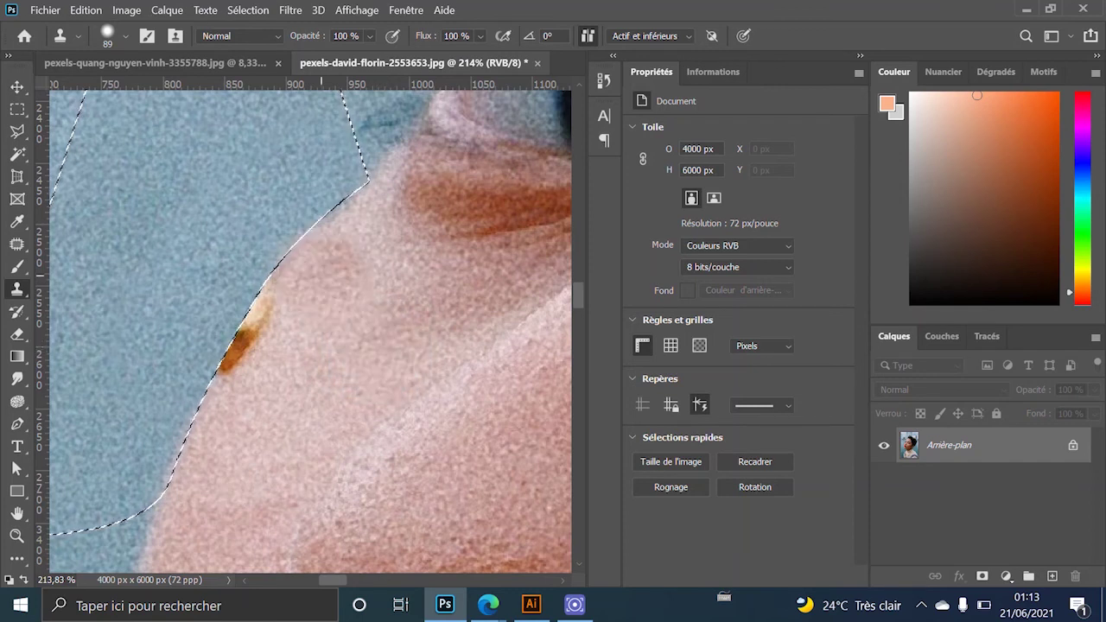
drag(260, 298, 222, 367)
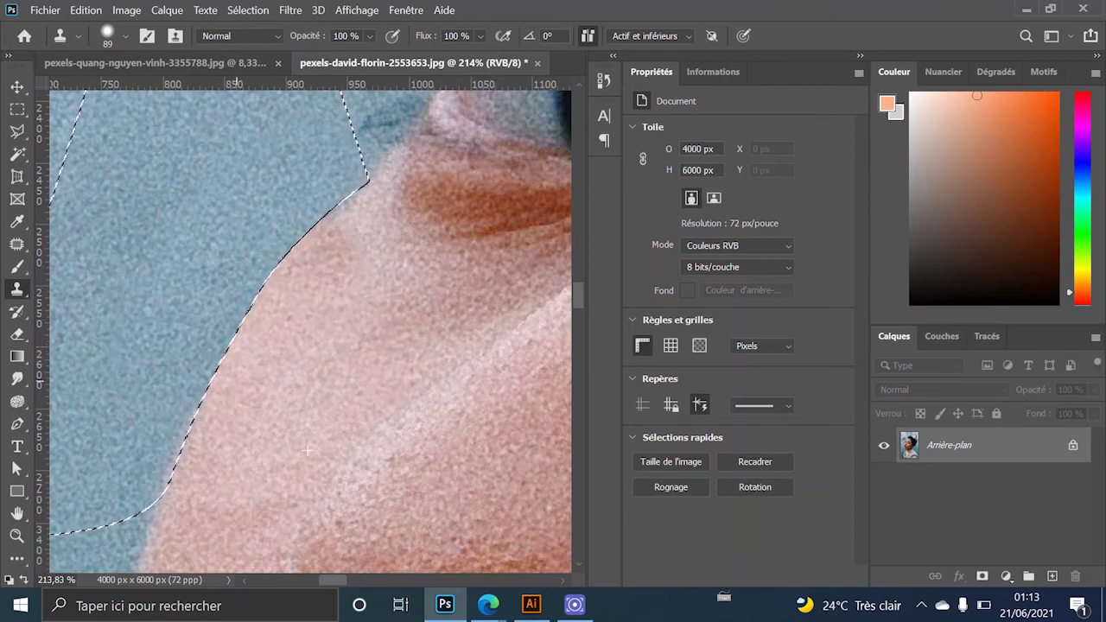
scroll(307, 450, down, 3)
scroll(307, 450, down, 2)
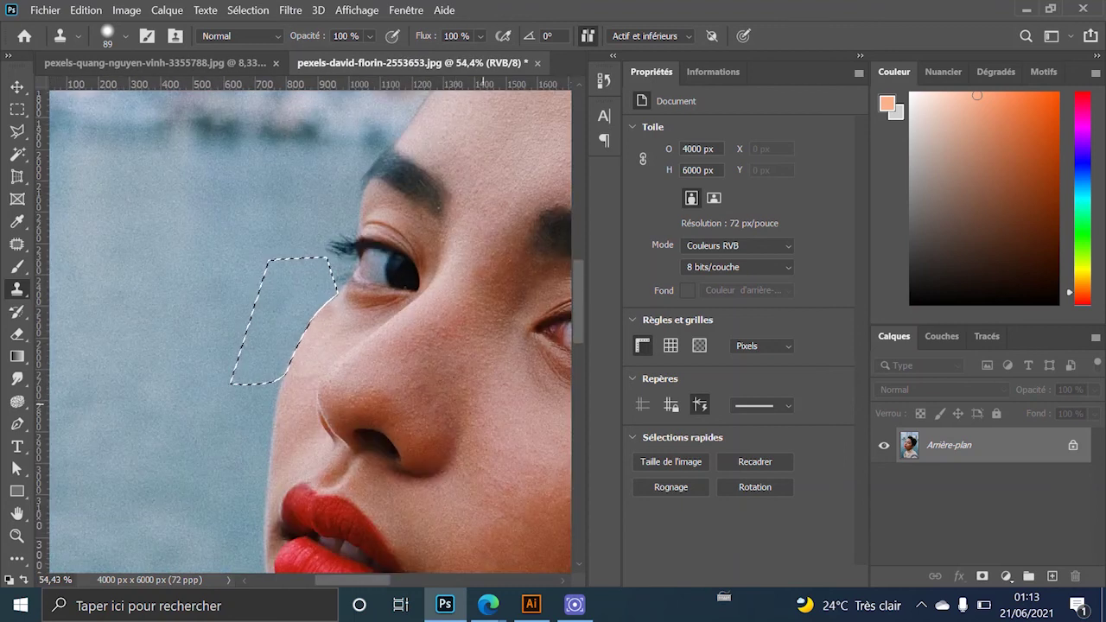
scroll(285, 320, down, 2)
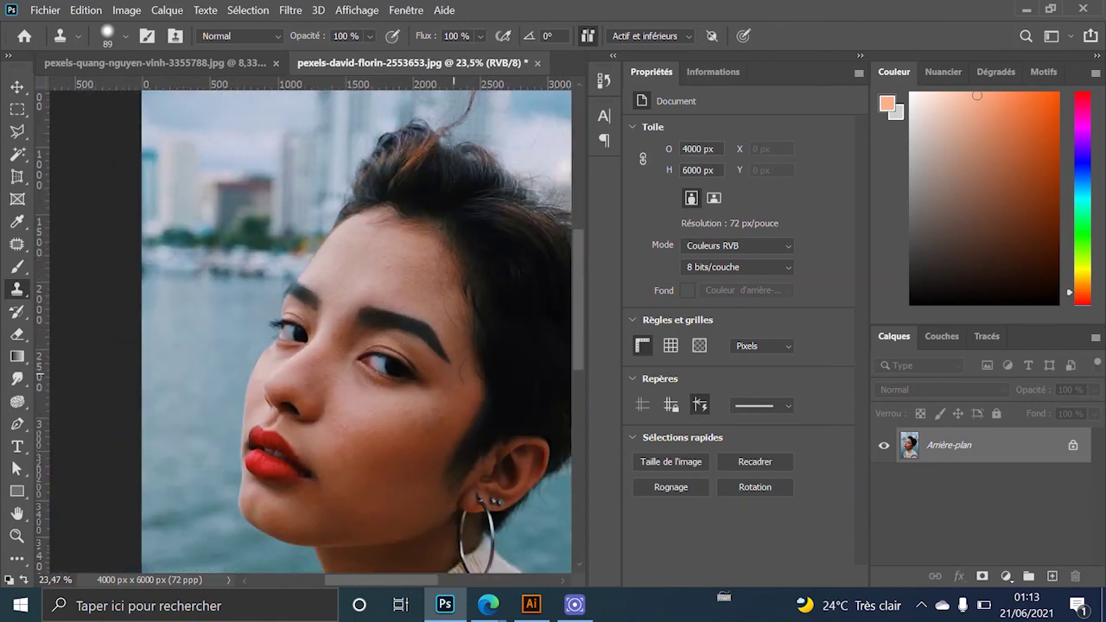
scroll(453, 311, down, 1)
Zoom out to the full portrait and switch to the Move tool
scroll(285, 283, down, 1)
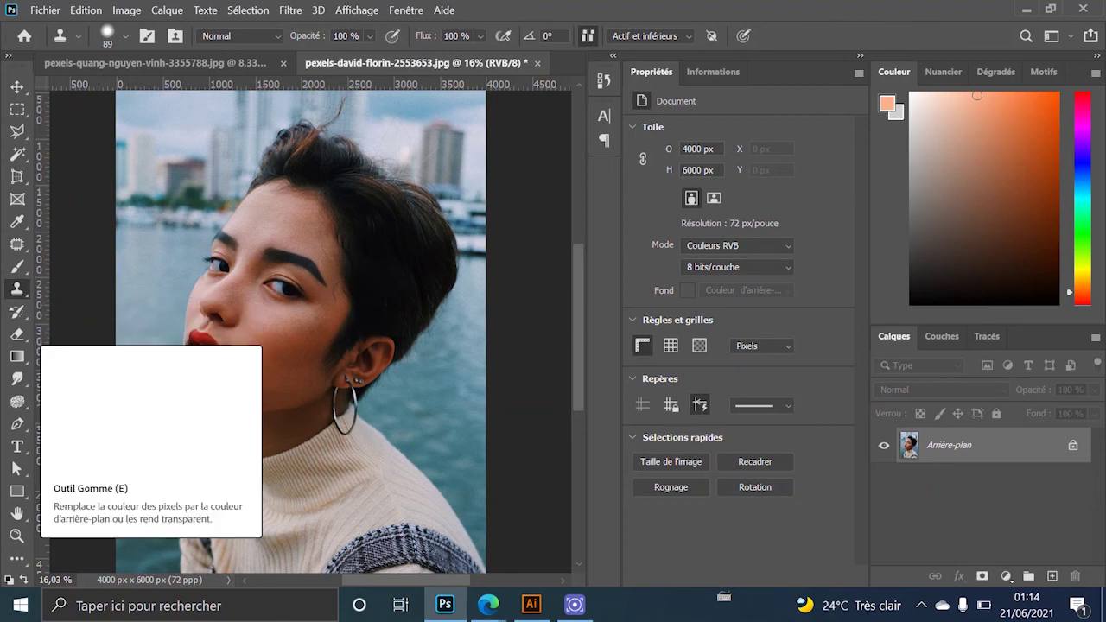
key(v)
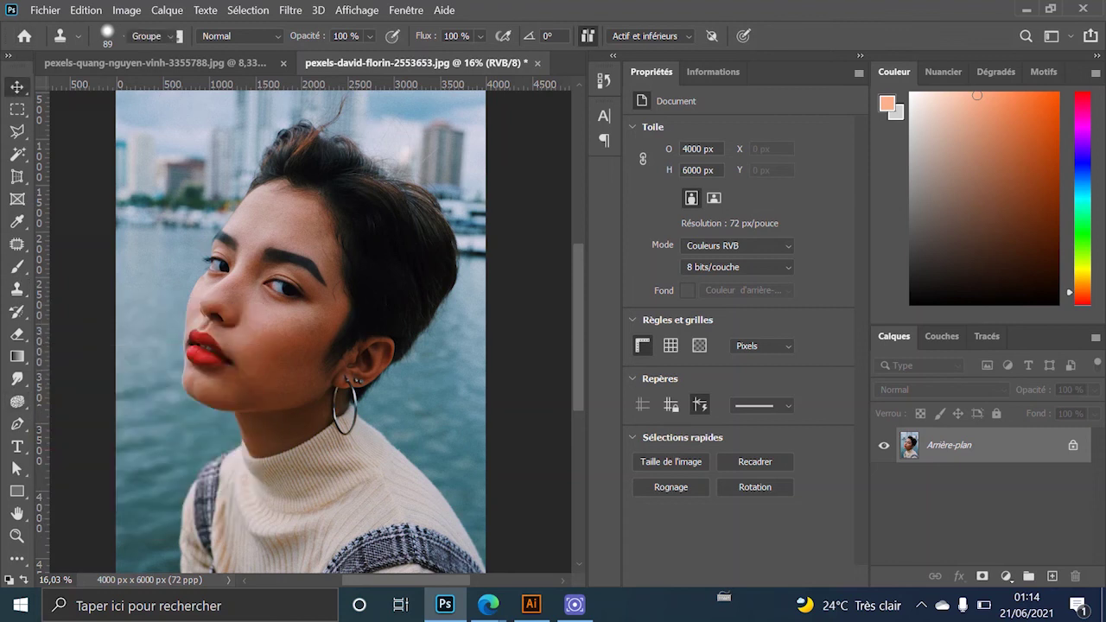